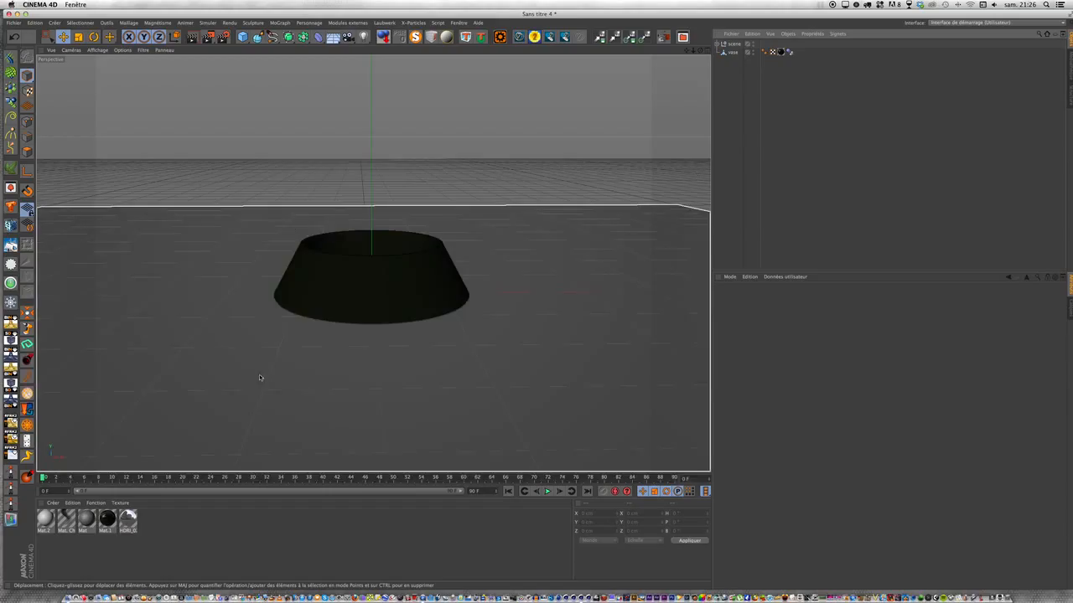
# Step: Remove all unused materials from the scene
pyautogui.click(78, 504)
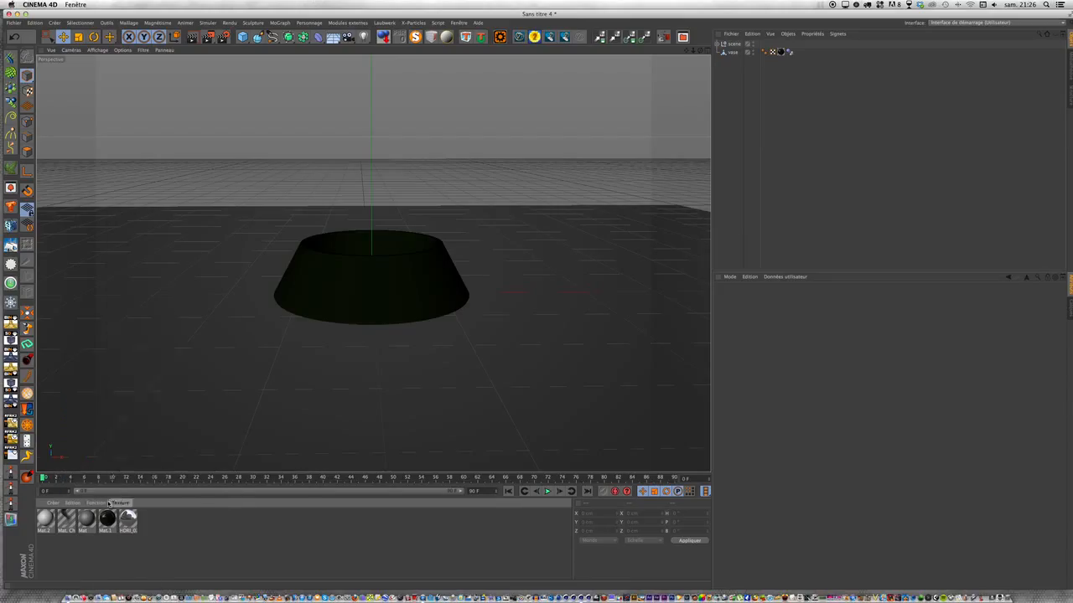
pyautogui.click(106, 503)
pyautogui.click(116, 473)
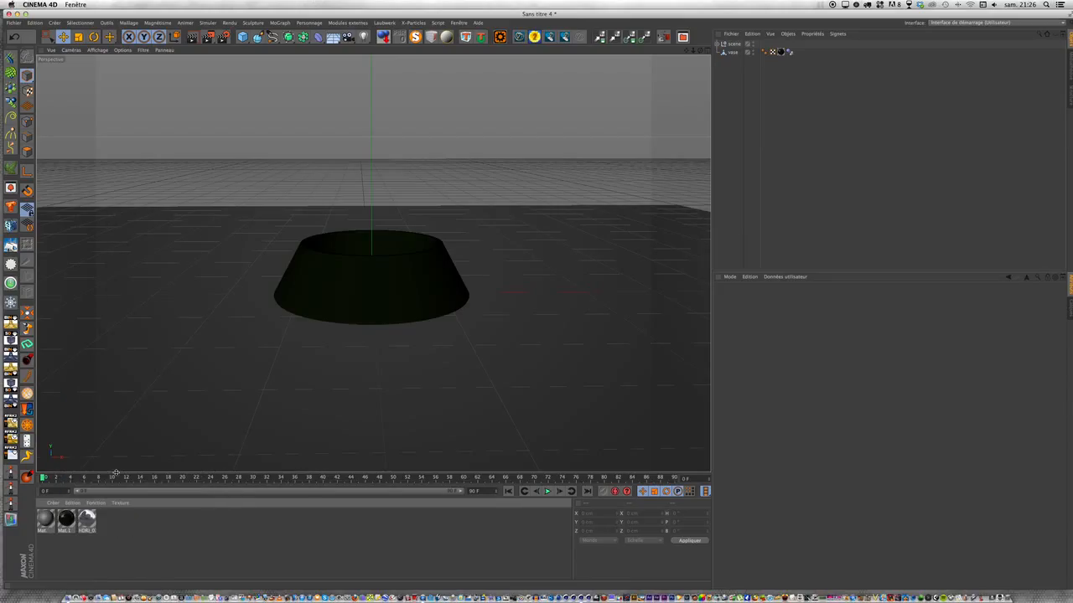
# Step: Inspect the Ciel sky object in the scene group and its HDRI_02 source material in the content library's HDRI folder
pyautogui.click(718, 42)
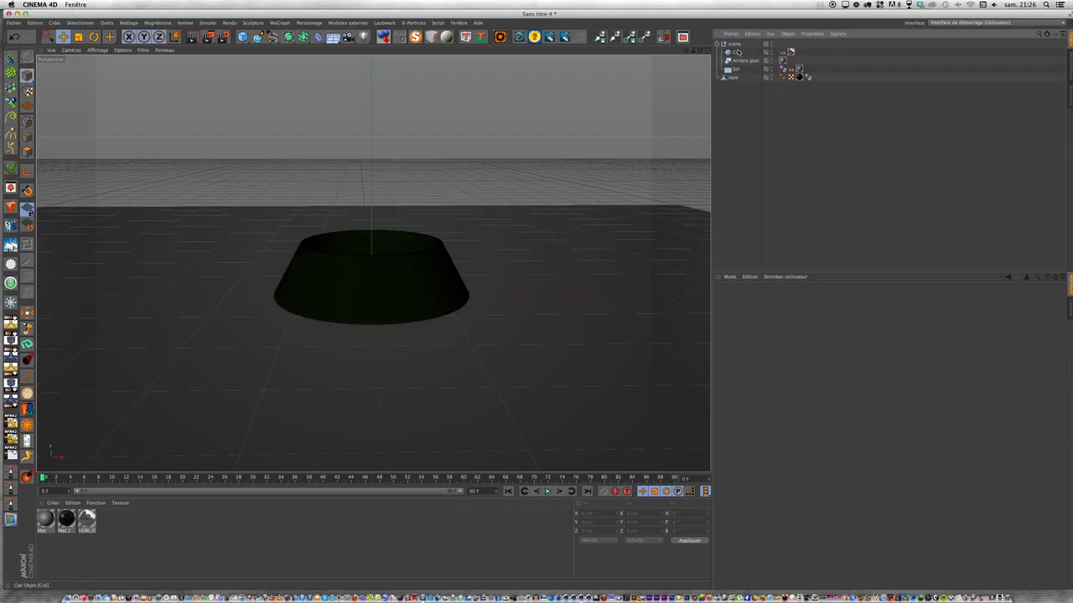
pyautogui.click(736, 52)
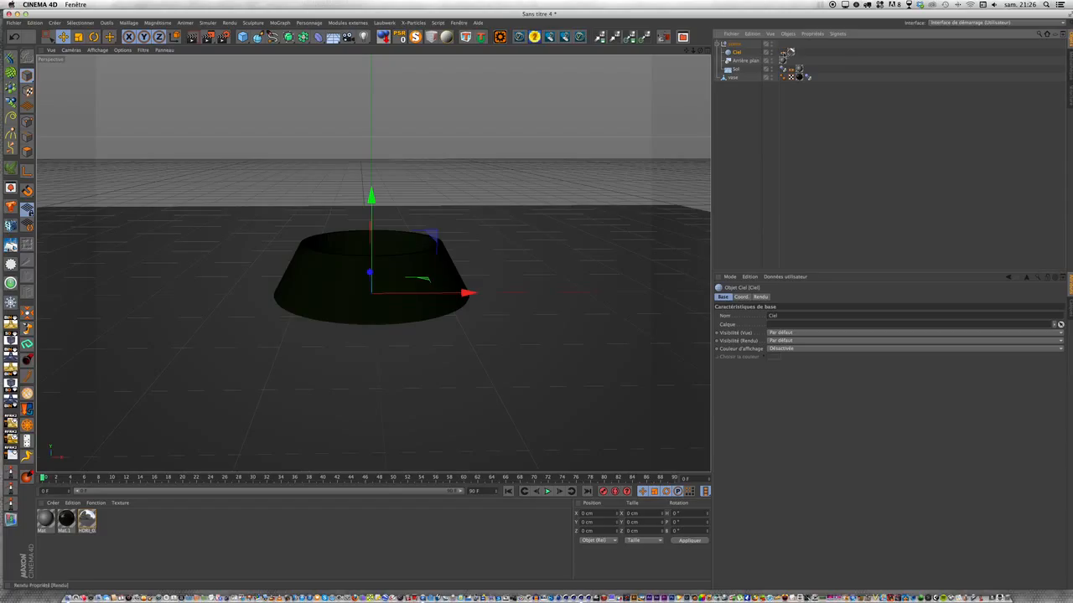
pyautogui.click(466, 23)
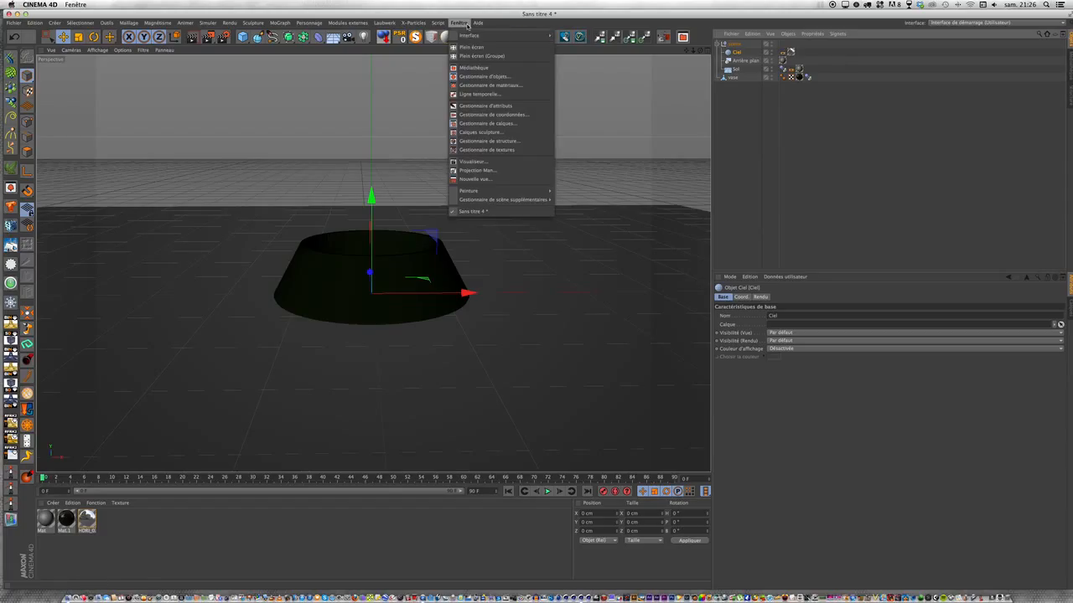
pyautogui.click(474, 67)
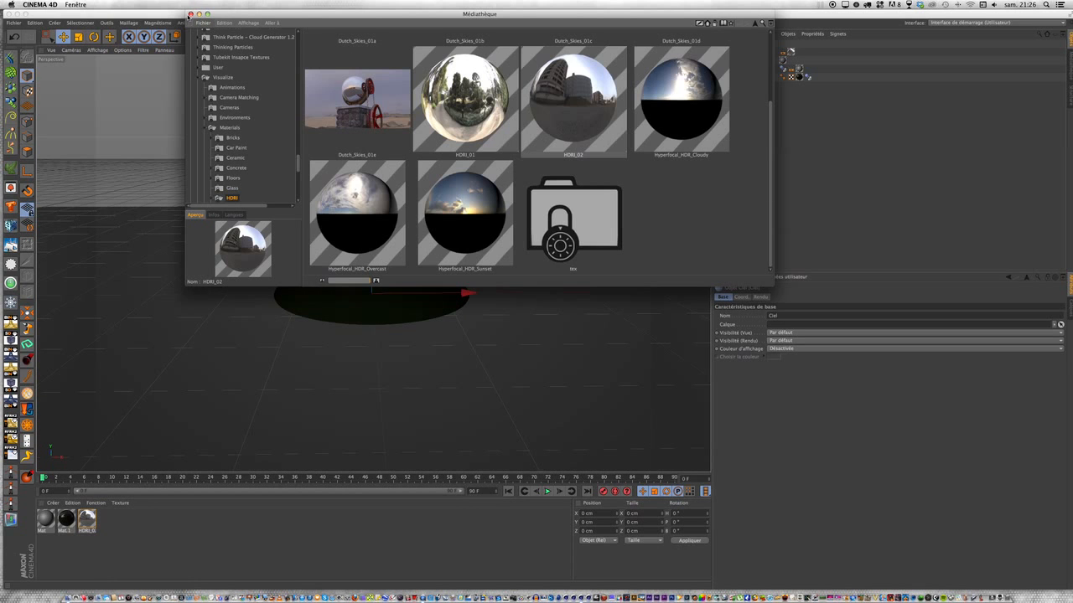
pyautogui.click(190, 15)
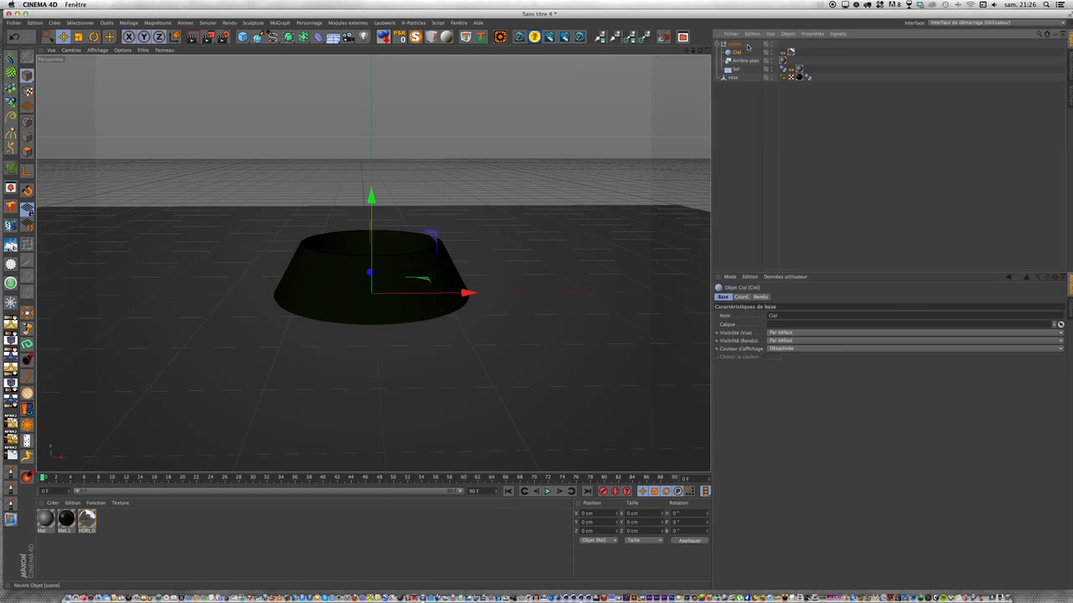
# Step: Try making the sky visible to the camera through its render tag, and undo the change
pyautogui.click(786, 52)
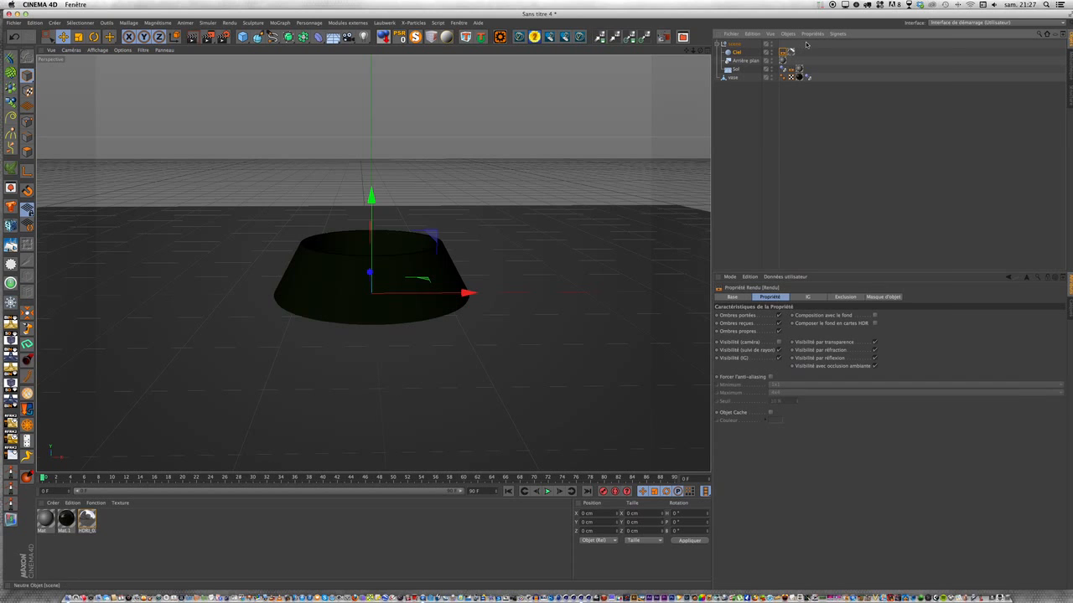
pyautogui.click(812, 33)
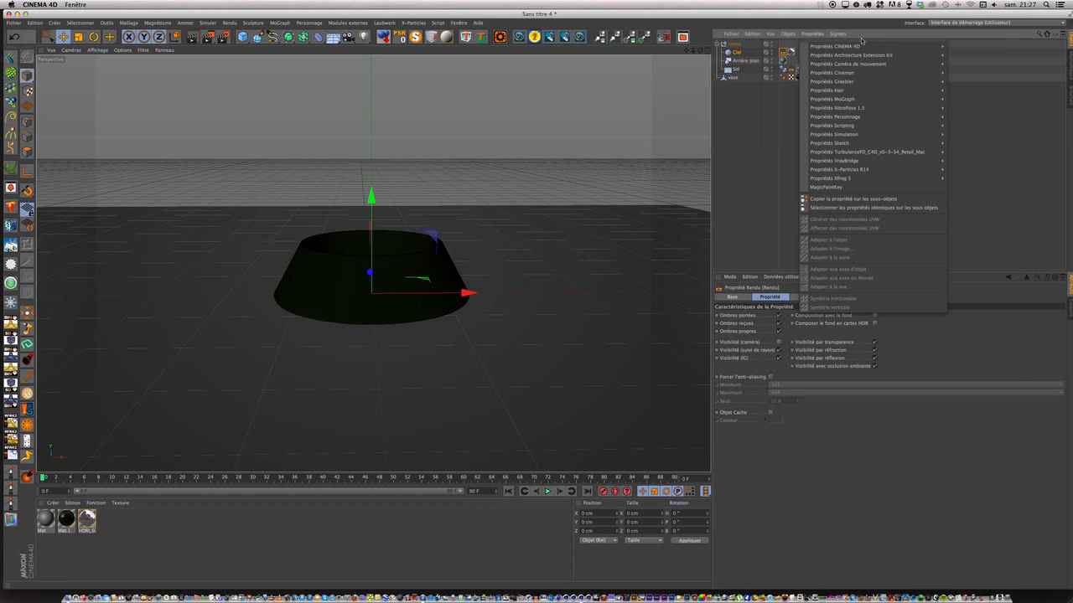
pyautogui.moveTo(888, 50)
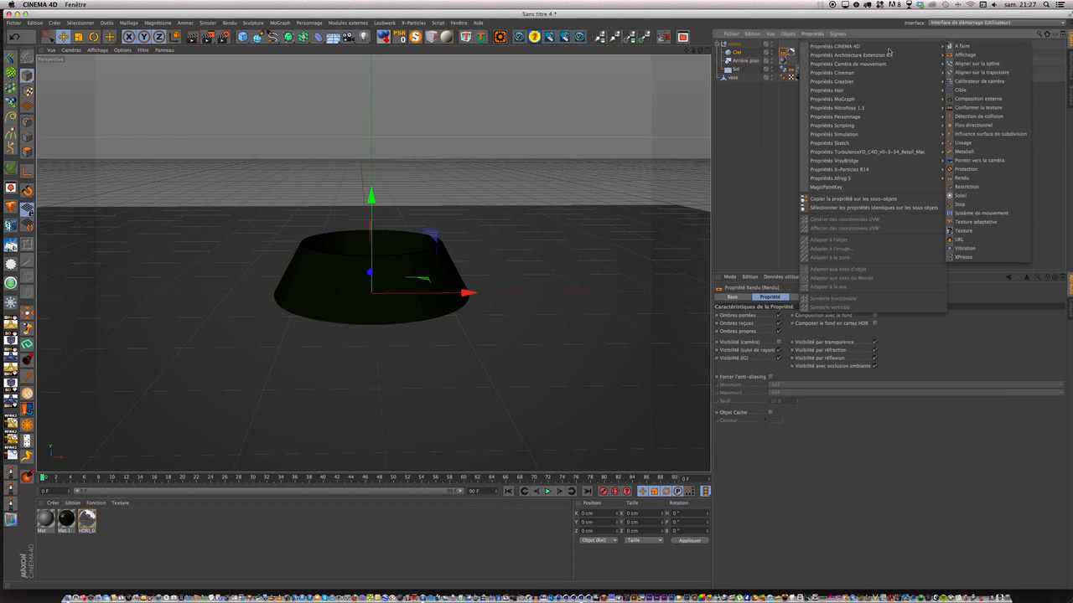
pyautogui.click(962, 178)
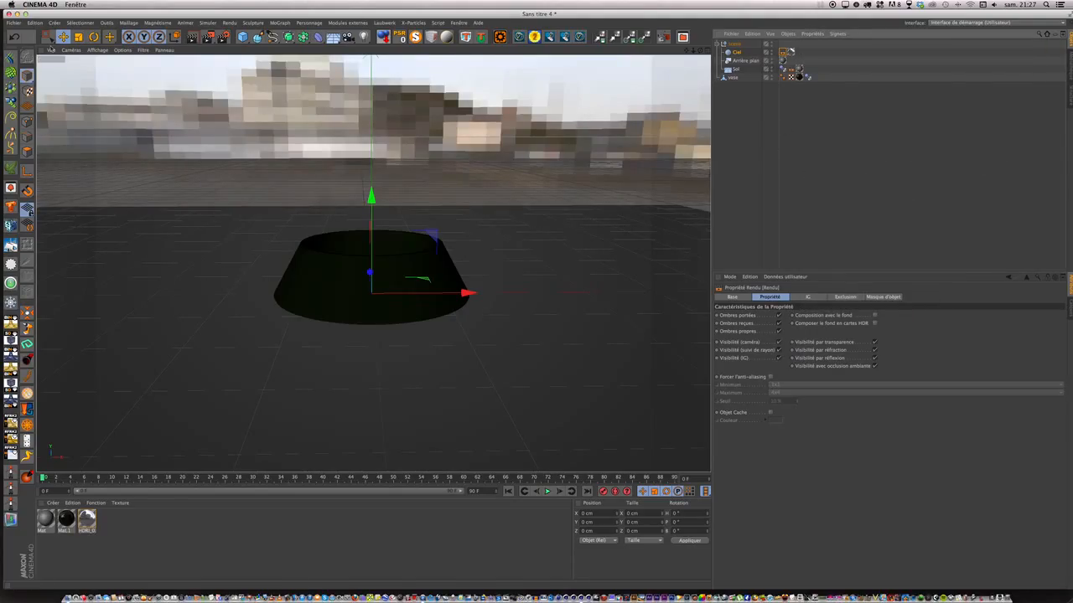
pyautogui.click(20, 37)
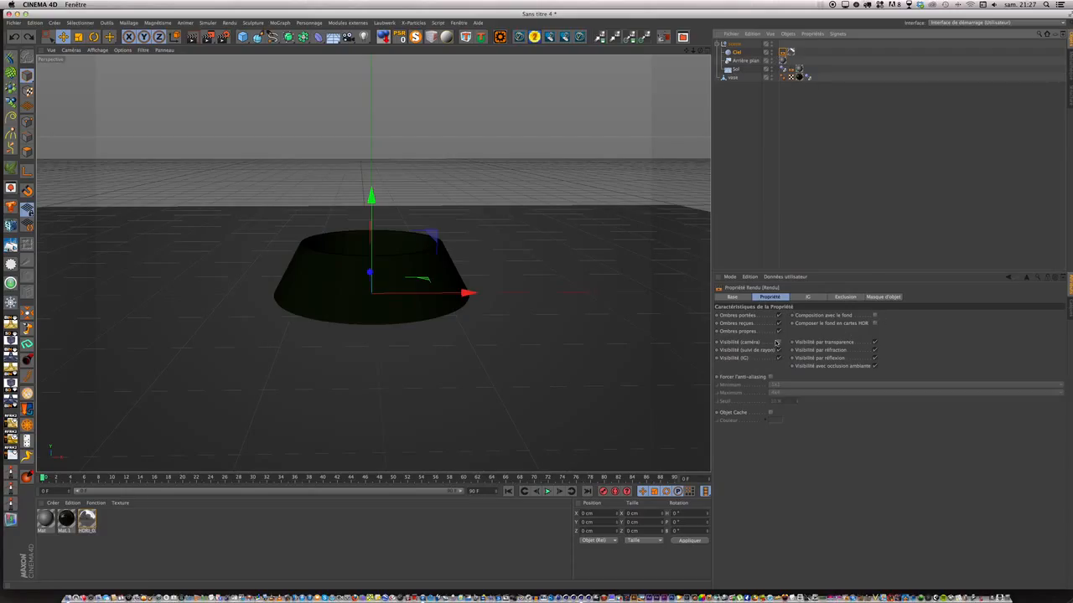
# Step: Delete the dynamics body tags from the Sol floor object and the vase
pyautogui.click(746, 60)
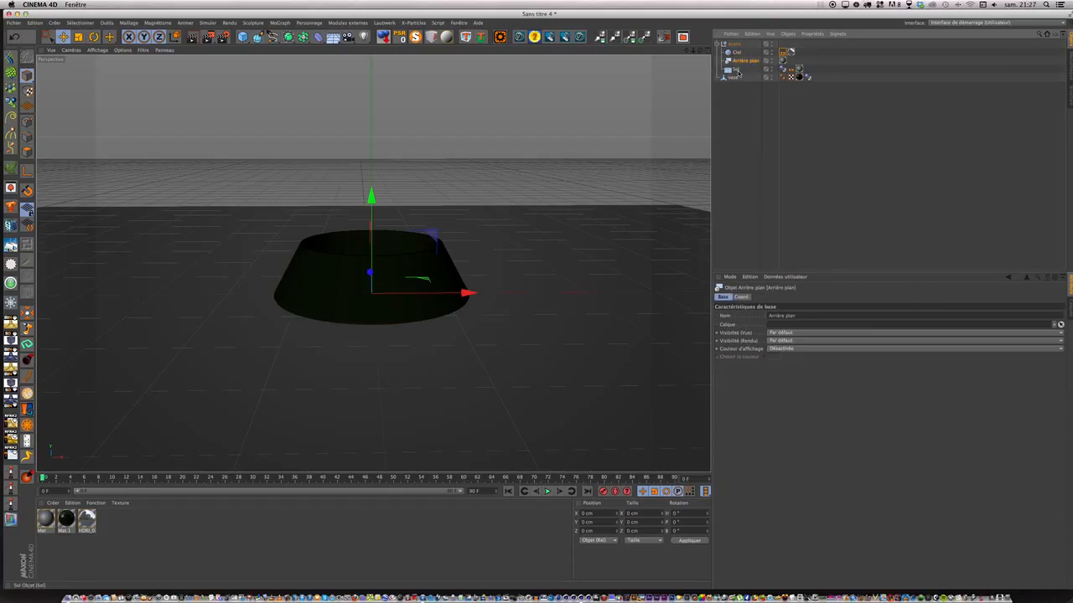
pyautogui.click(737, 70)
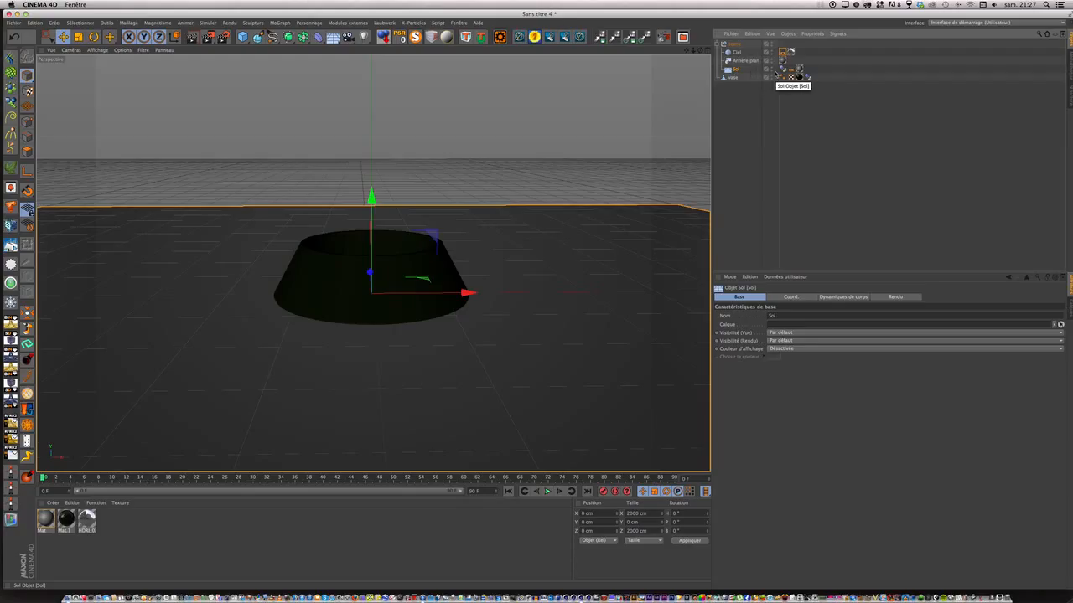
pyautogui.click(791, 77)
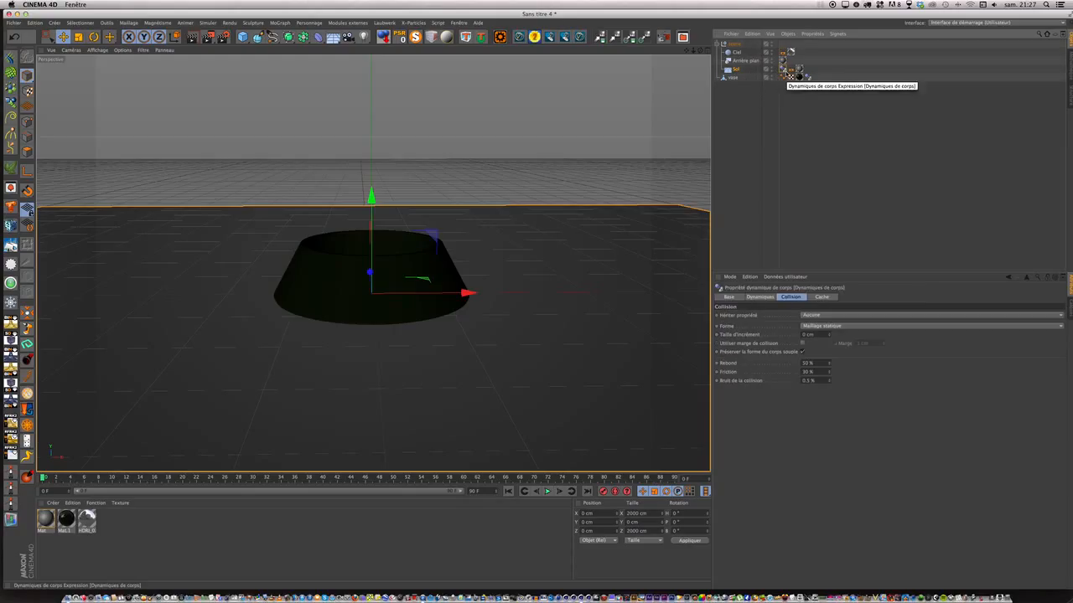
pyautogui.press('Delete')
pyautogui.click(808, 77)
pyautogui.press('Delete')
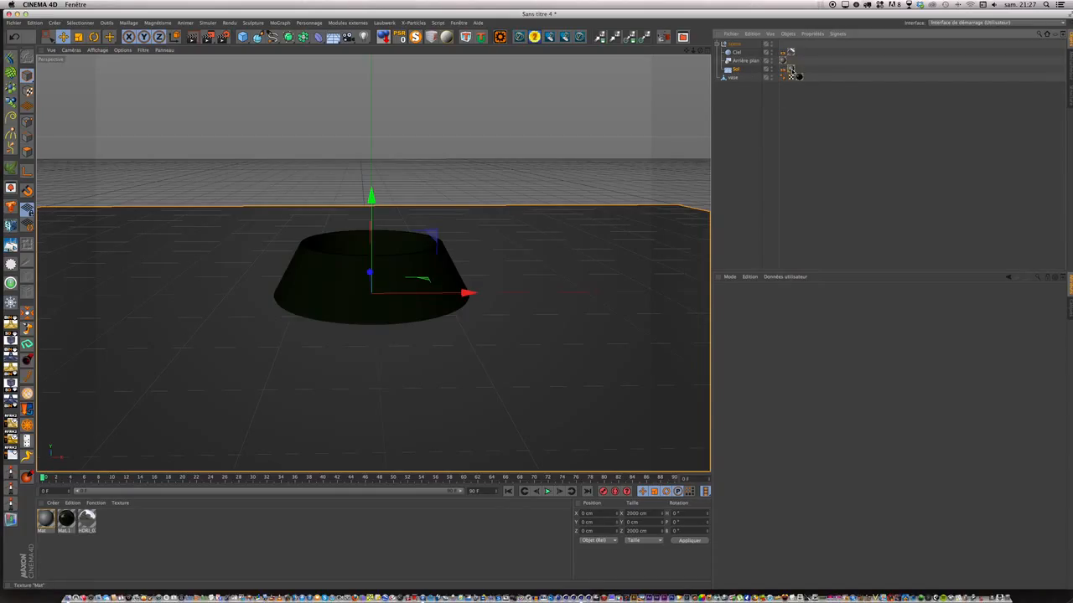
# Step: Review the floor's texture and render tag settings, collapse the scene group, and render a preview of the perspective view
pyautogui.click(790, 71)
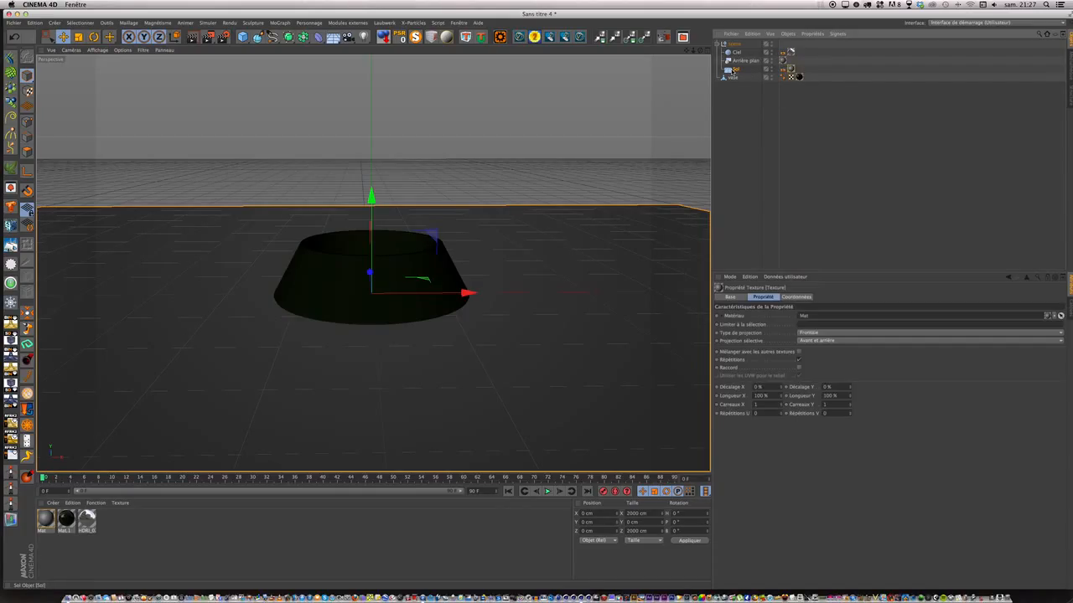
pyautogui.click(789, 73)
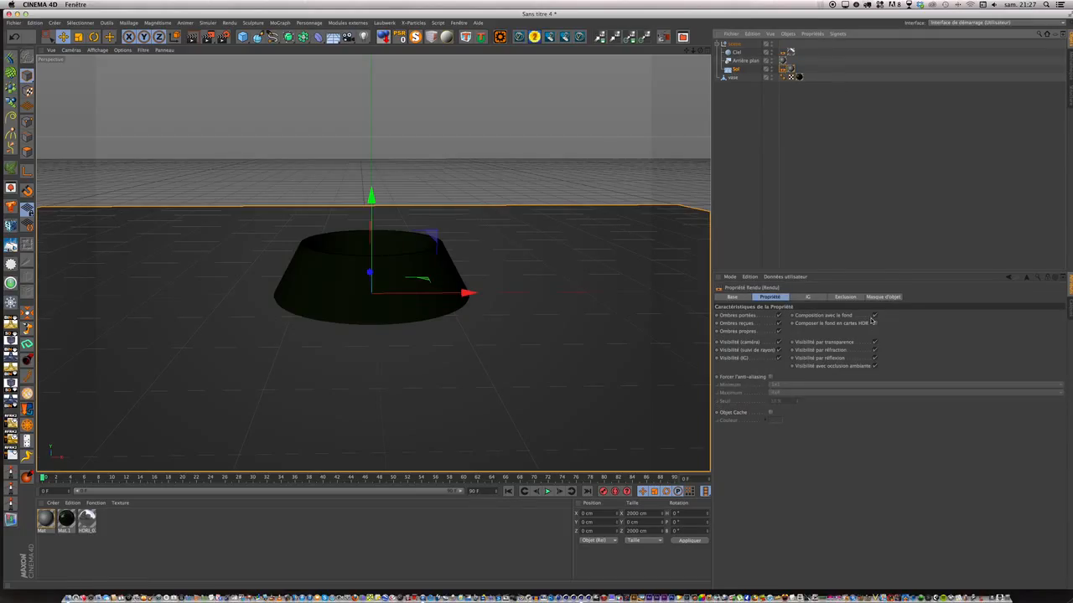
pyautogui.click(718, 47)
pyautogui.click(717, 44)
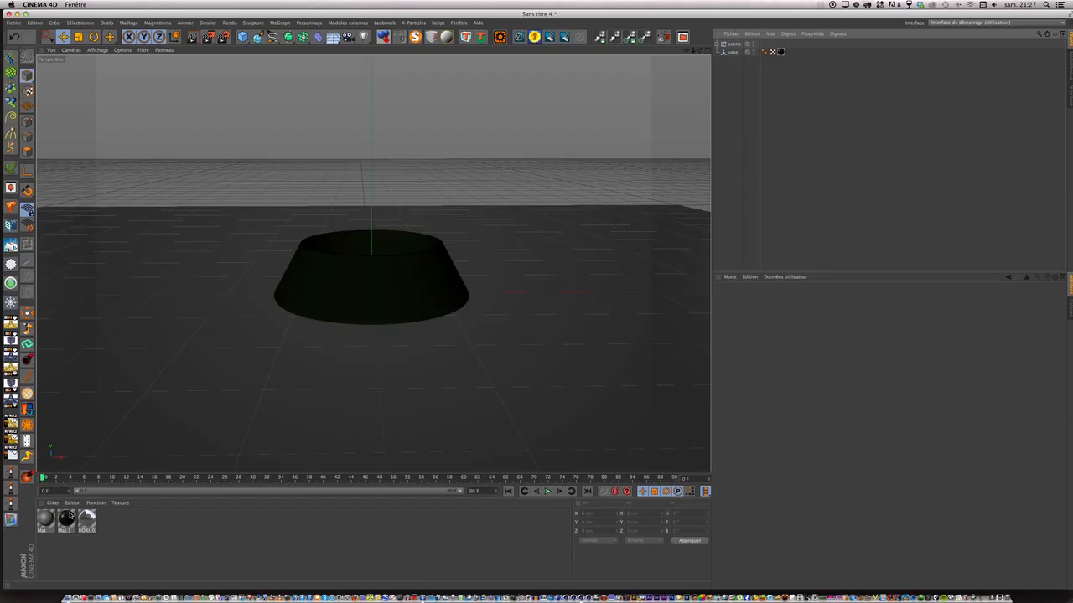
pyautogui.click(195, 40)
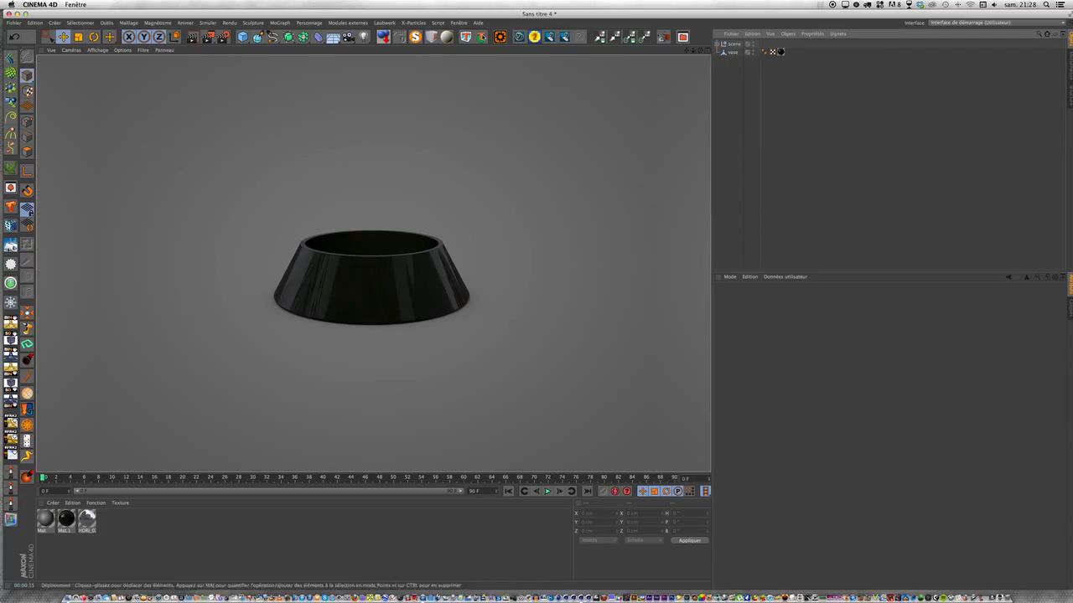
# Step: Add an X-Particles System object to the scene
pyautogui.click(418, 25)
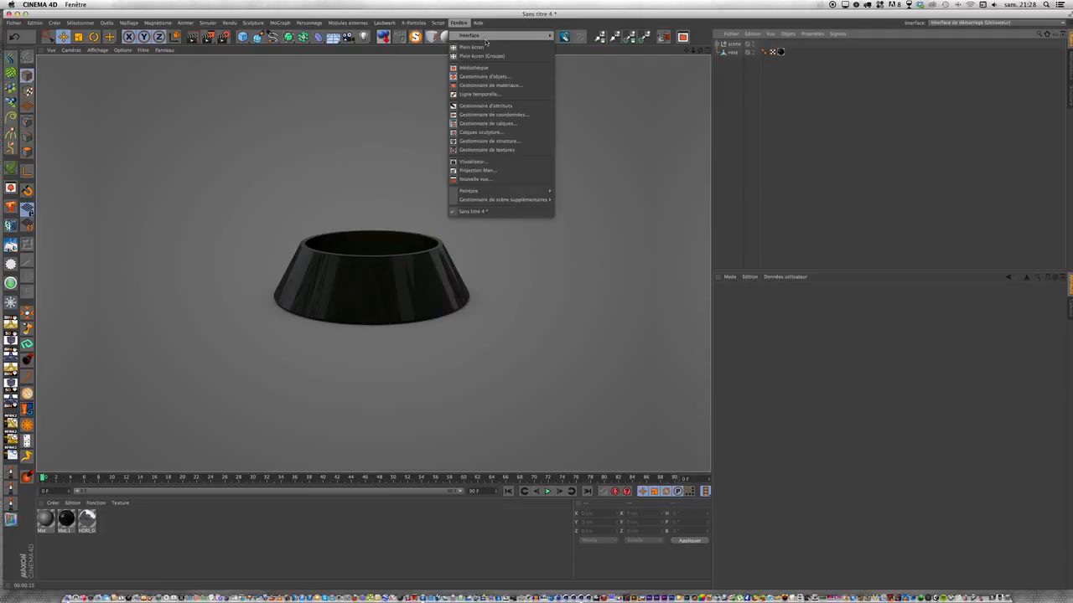
pyautogui.click(414, 23)
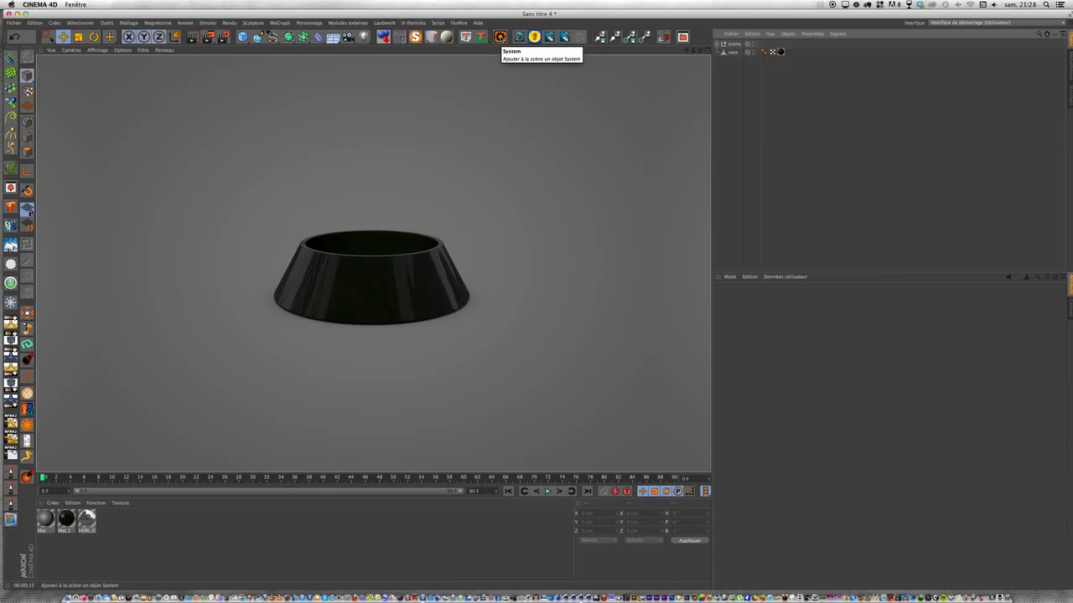
pyautogui.click(404, 24)
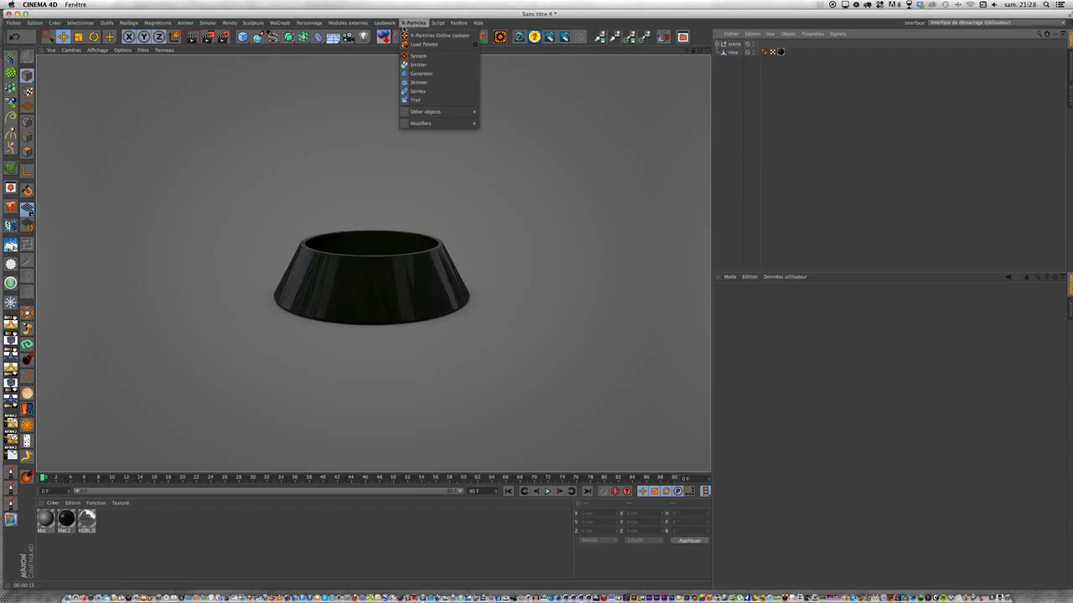
pyautogui.click(418, 55)
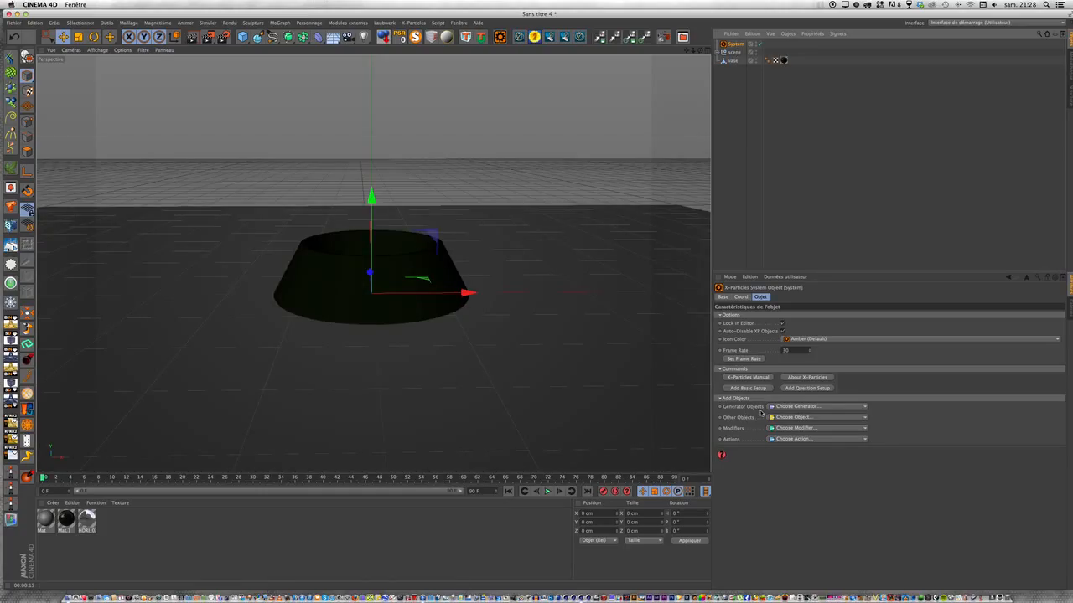
# Step: Add an Emitter to the X-Particles System from its generator objects
pyautogui.click(725, 399)
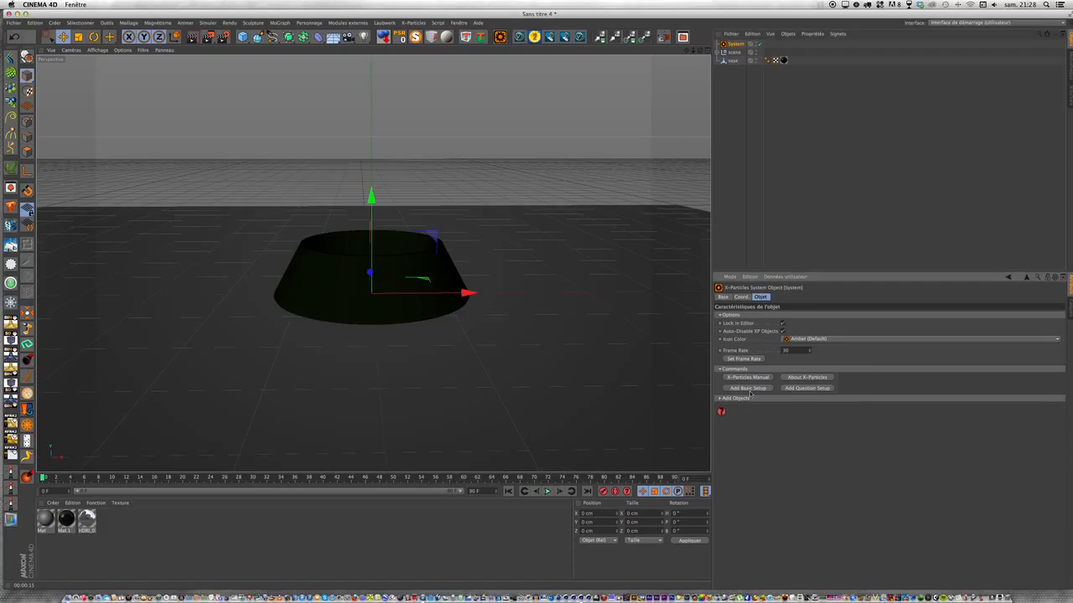
pyautogui.click(720, 399)
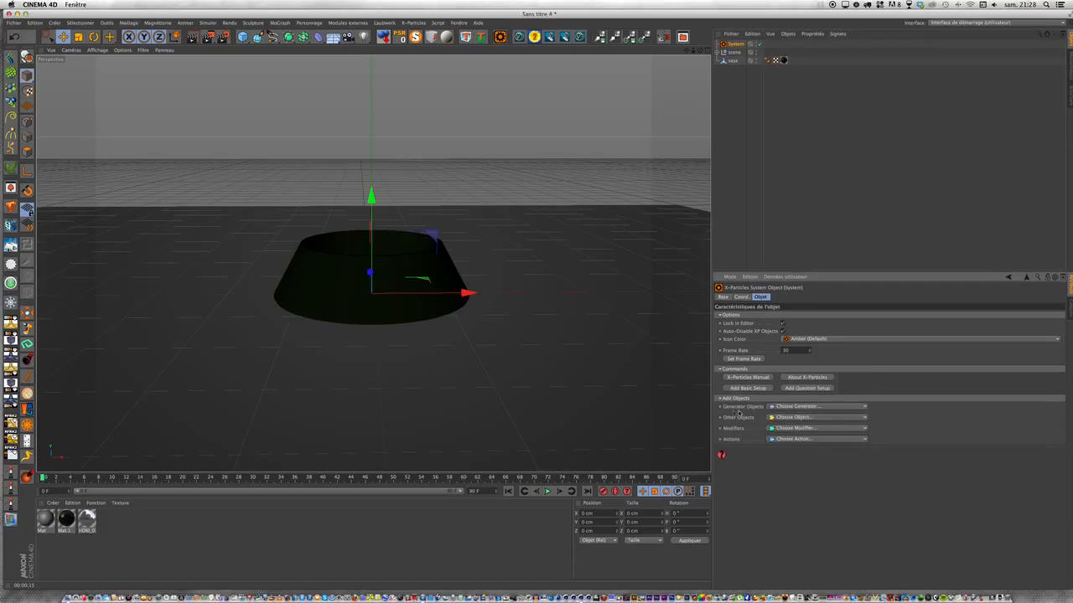
pyautogui.click(866, 407)
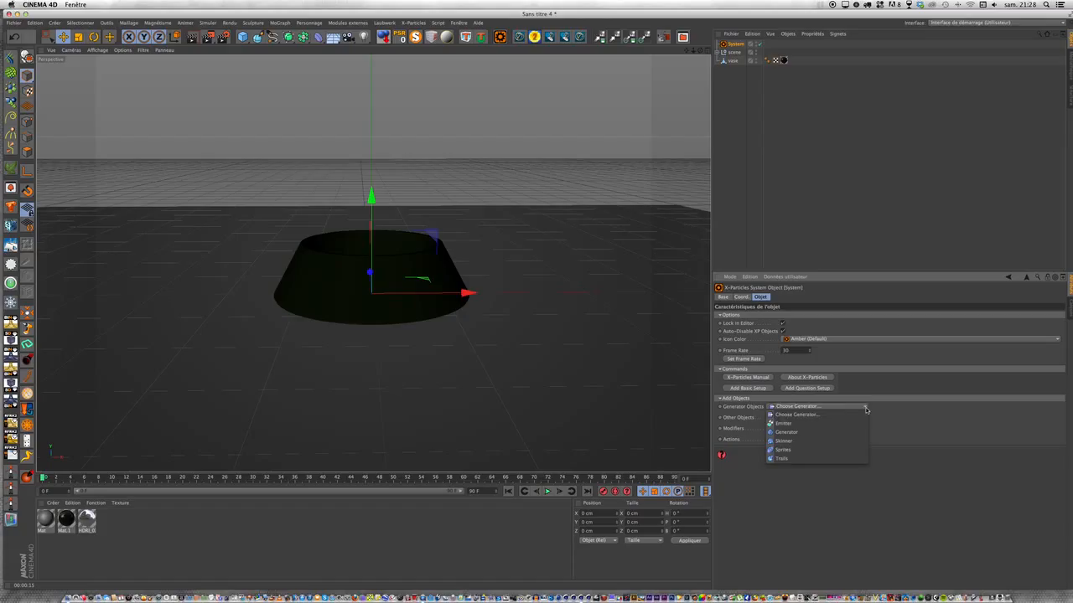
pyautogui.click(799, 424)
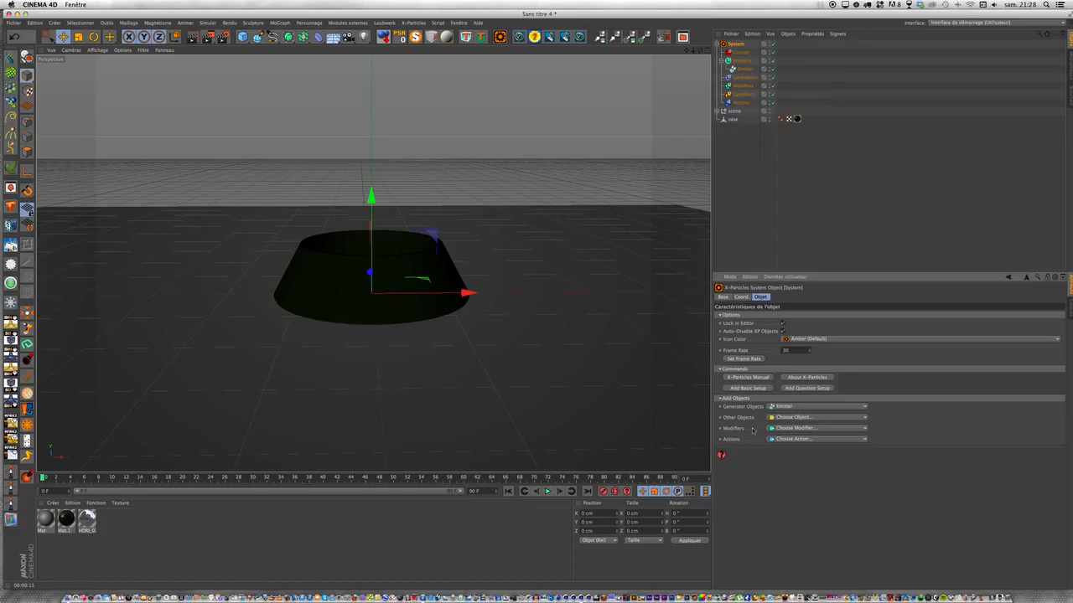
# Step: Raise the emitter above the vase's opening to about 131 cm on the Y axis
pyautogui.click(743, 70)
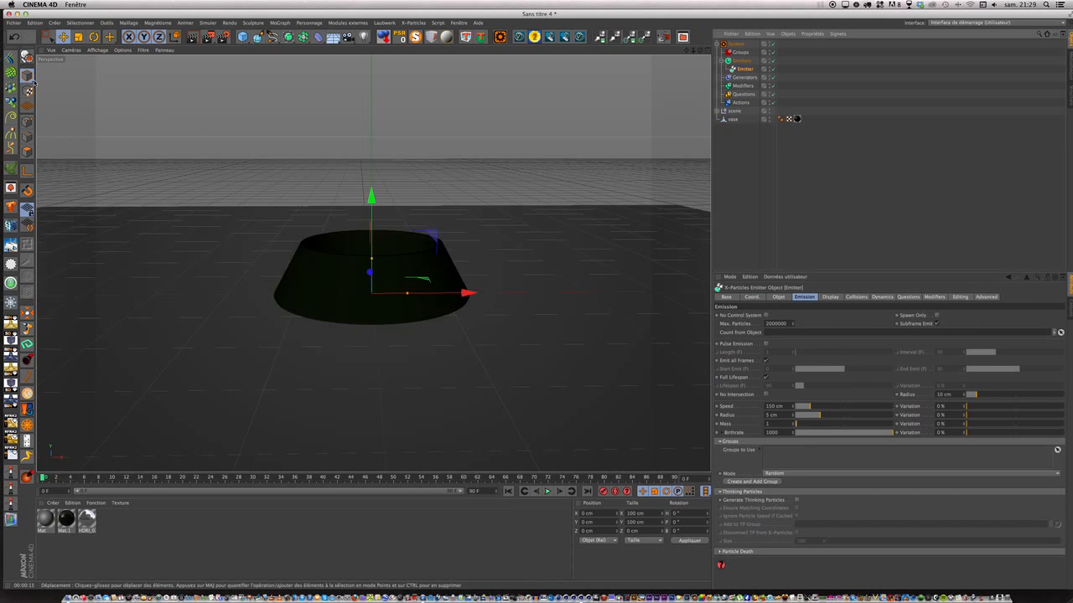
pyautogui.click(63, 36)
pyautogui.moveTo(371, 196); pyautogui.dragTo(375, 100)
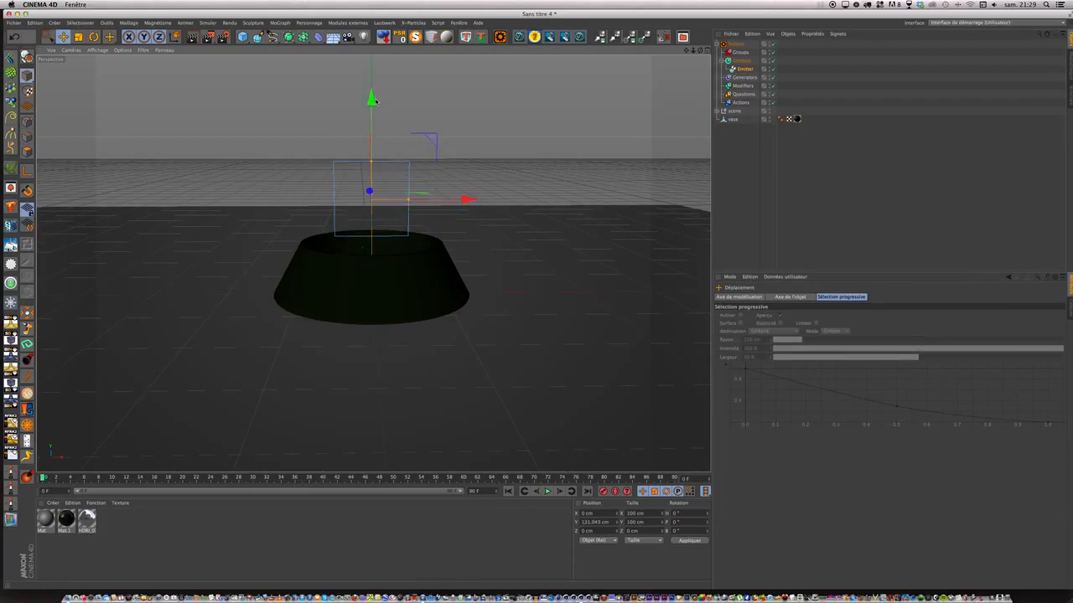
# Step: Set the emitter's shape to Circle
pyautogui.click(744, 71)
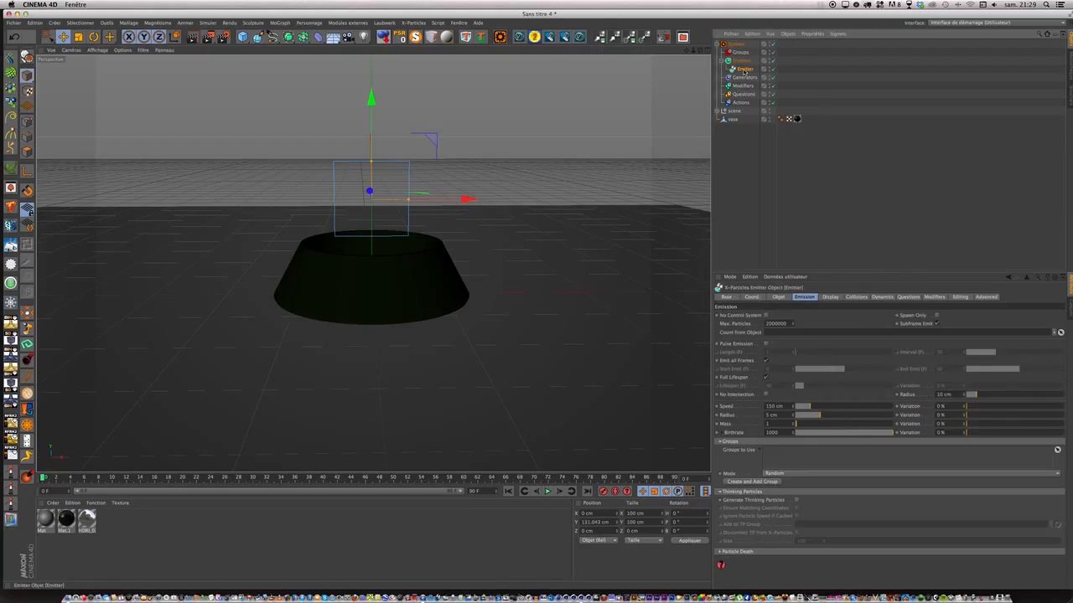
pyautogui.click(778, 297)
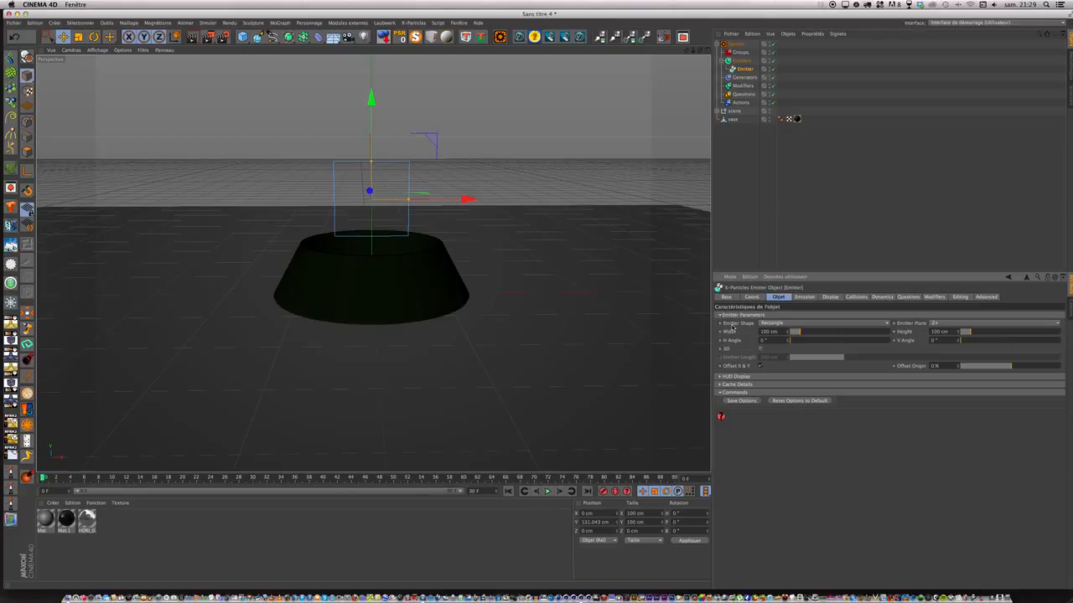
pyautogui.click(783, 324)
pyautogui.click(773, 341)
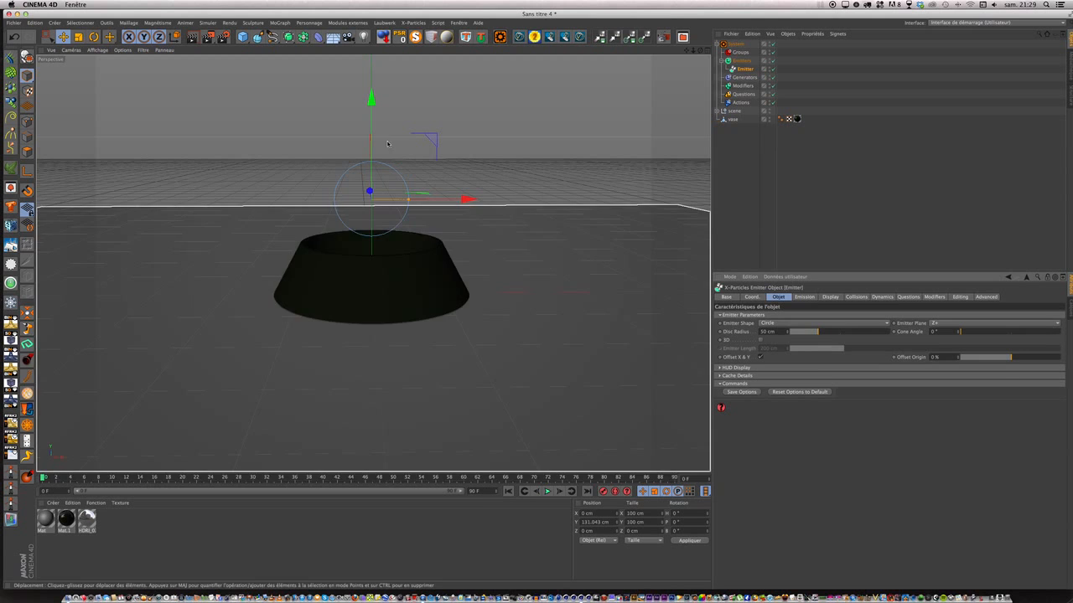
# Step: Rotate the emitter to a pitch of 90° so that it lies horizontally above the vase
pyautogui.press('r')
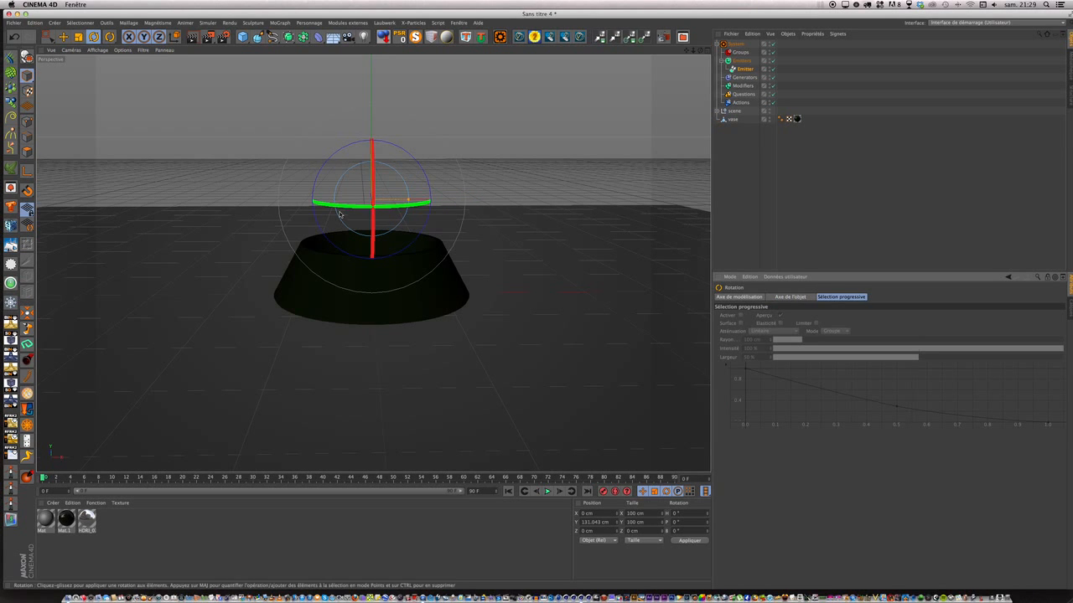
pyautogui.moveTo(371, 147); pyautogui.dragTo(372, 161)
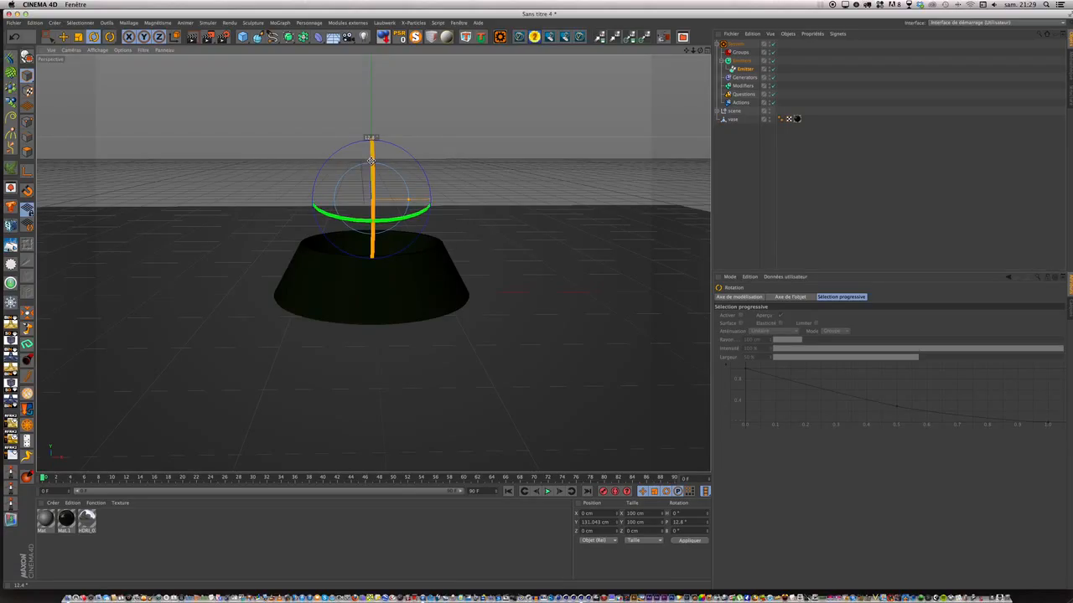
pyautogui.moveTo(371, 160); pyautogui.dragTo(361, 245)
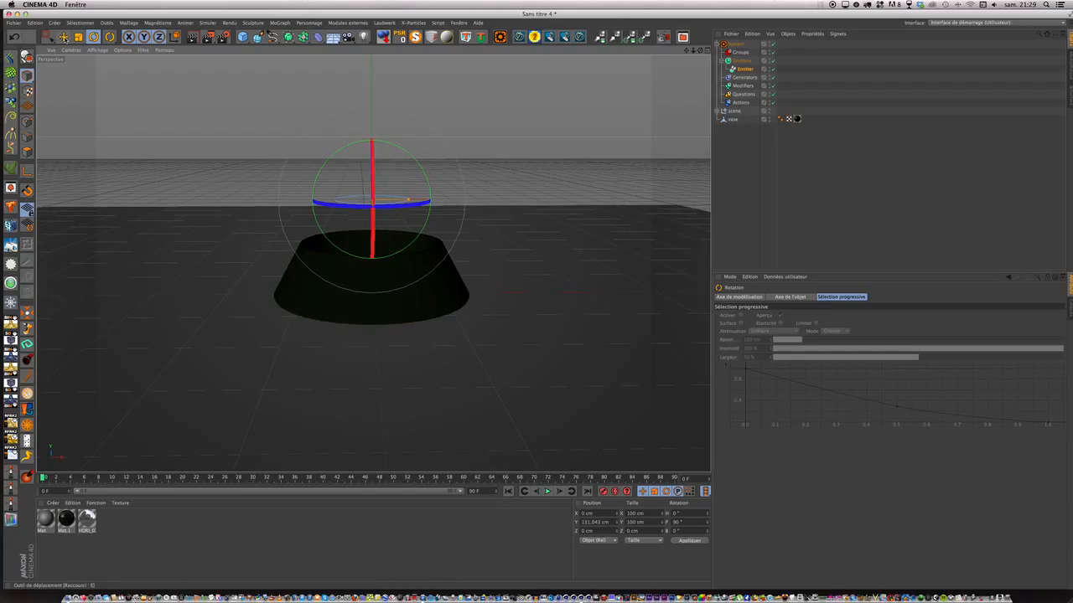
pyautogui.press('e')
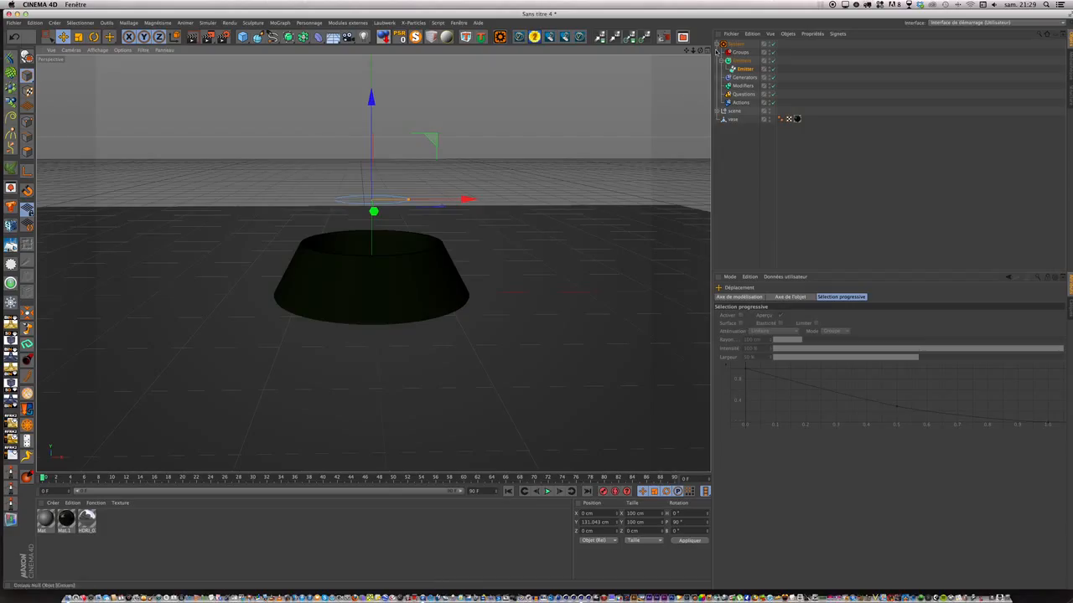
# Step: Enlarge the emitter's disc radius to 77 cm and lower the emitter inside the vase to about 20 cm on the Y axis
pyautogui.click(707, 52)
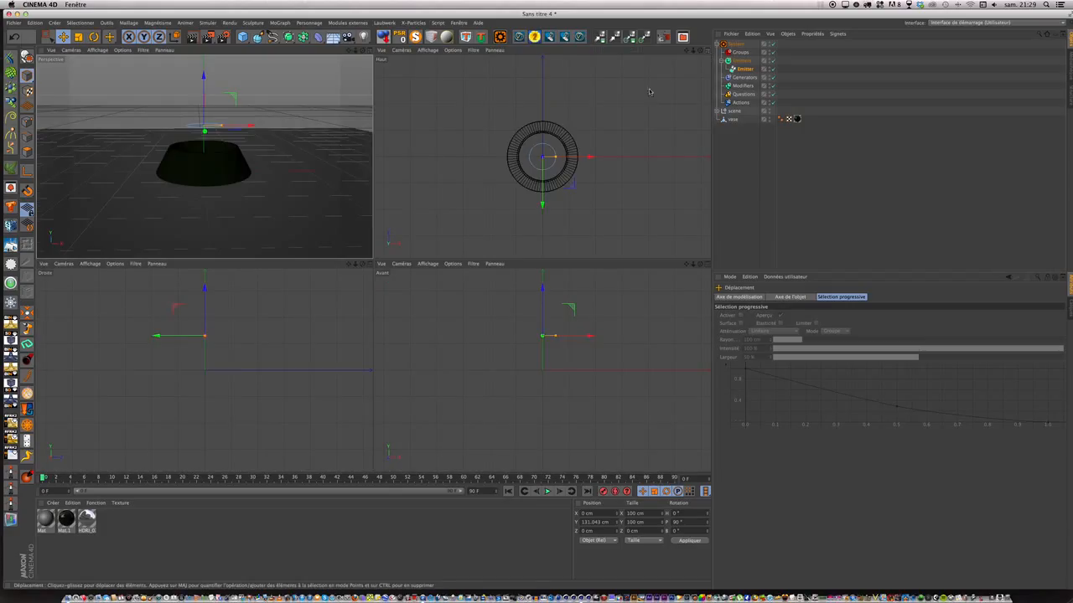
pyautogui.click(741, 70)
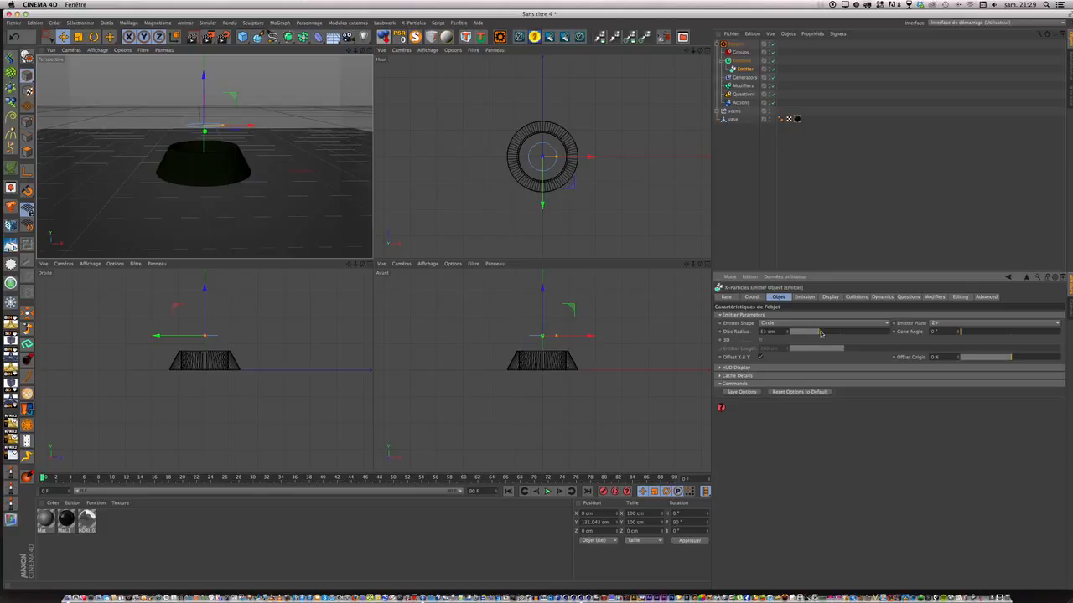
pyautogui.moveTo(824, 332); pyautogui.dragTo(835, 336)
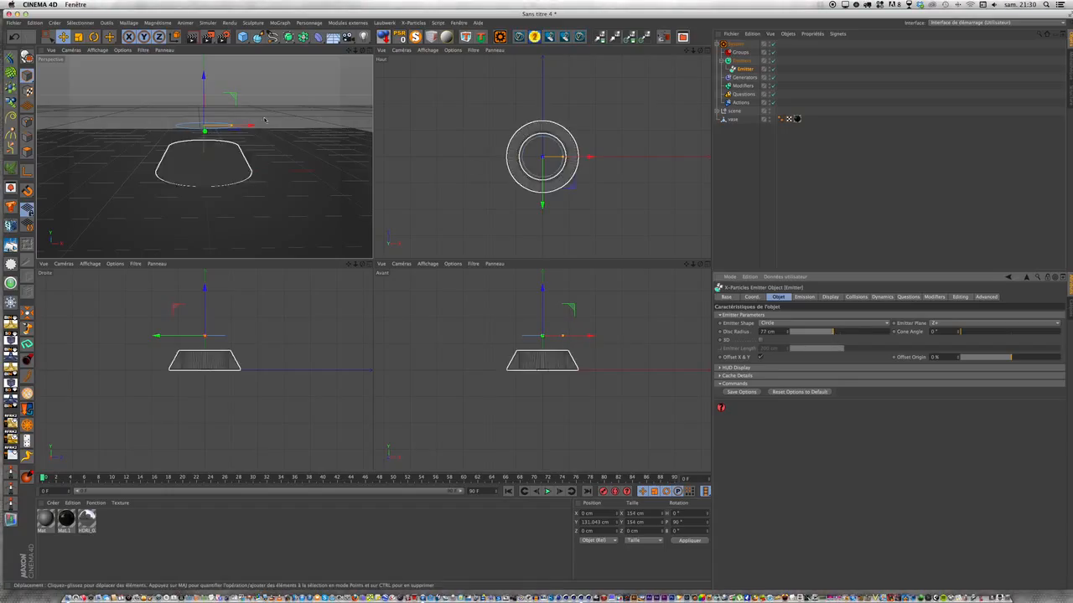
pyautogui.moveTo(204, 78); pyautogui.dragTo(204, 117)
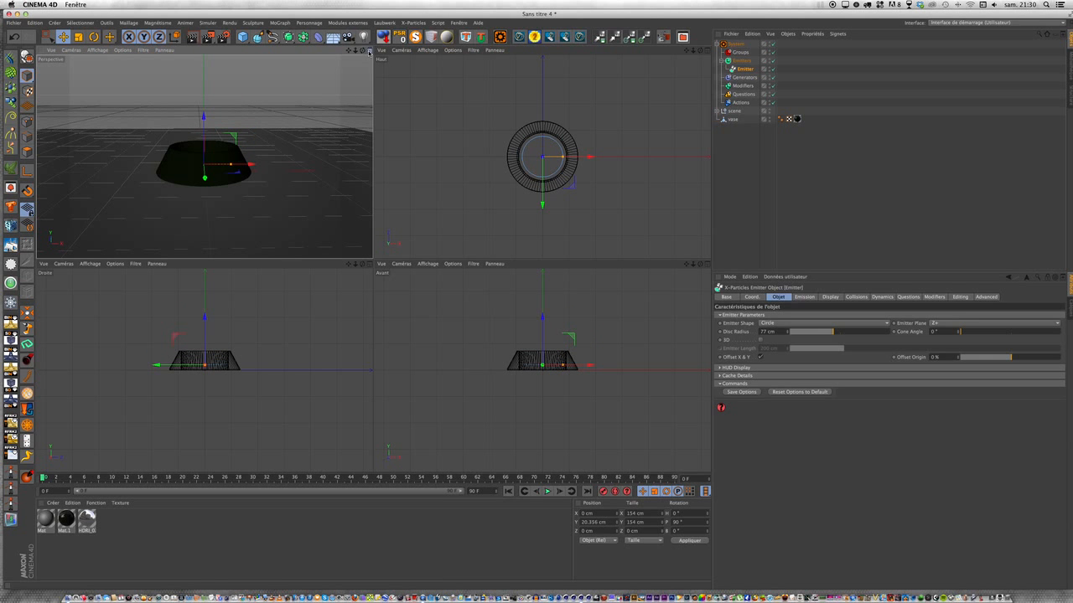
pyautogui.click(369, 51)
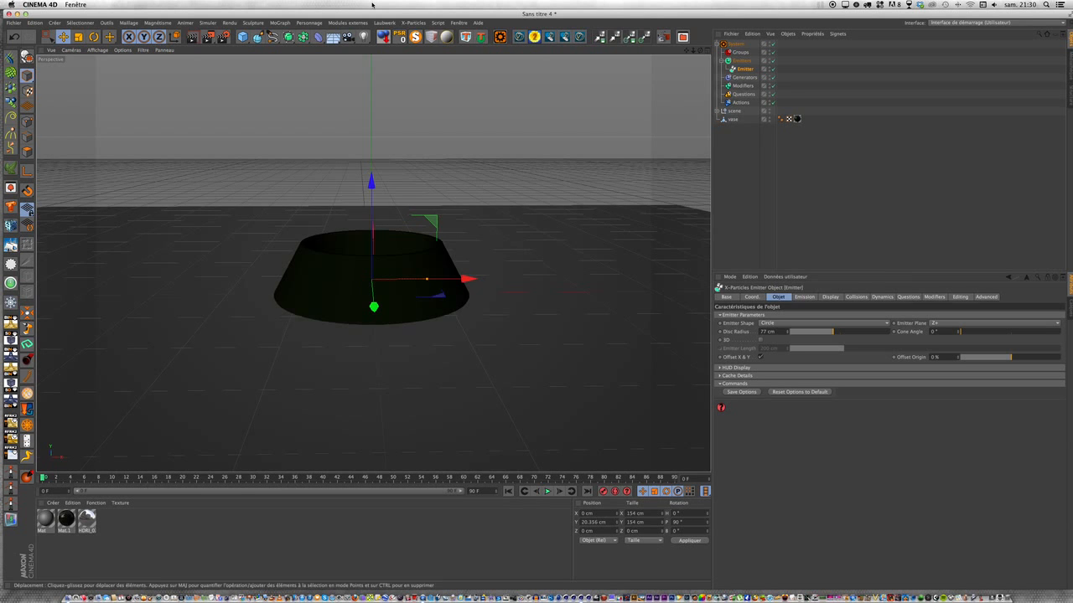
# Step: Preview the particle emission, check it in a viewport render, and return the animation to frame 0
pyautogui.click(546, 492)
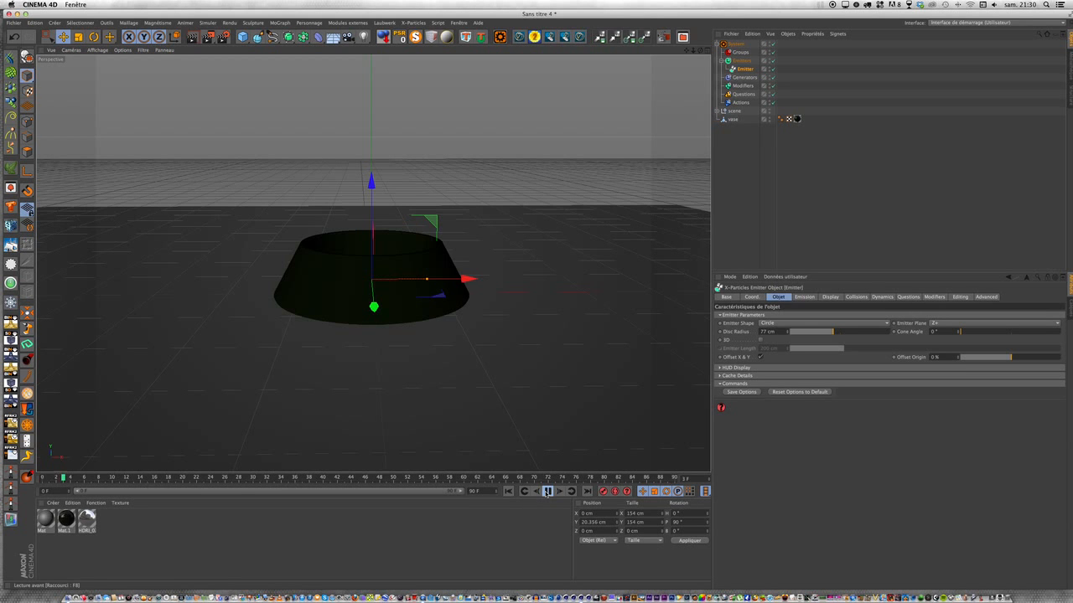
pyautogui.click(546, 491)
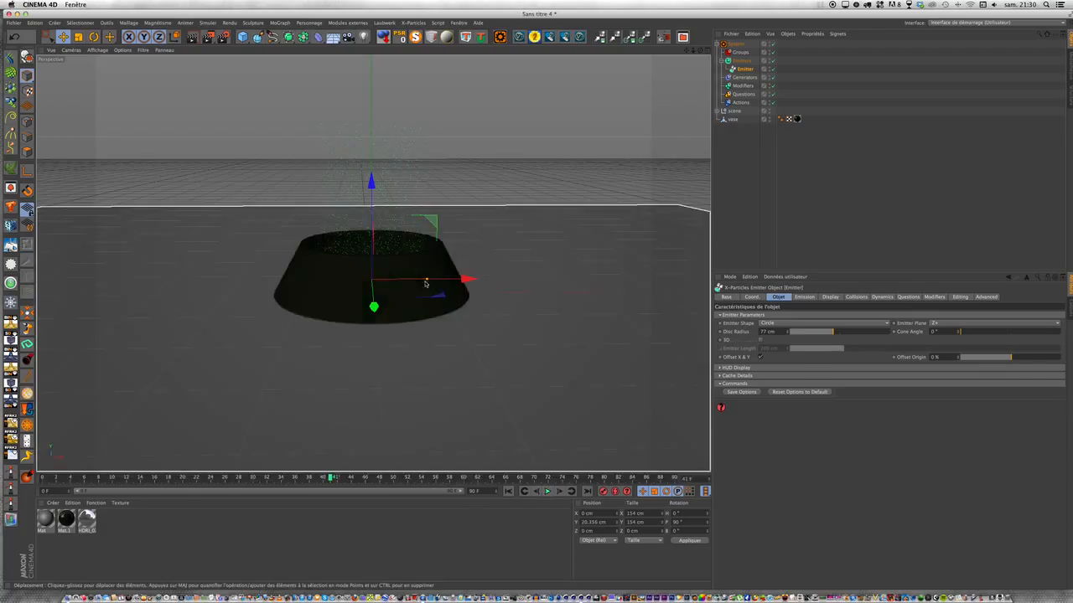
pyautogui.click(192, 36)
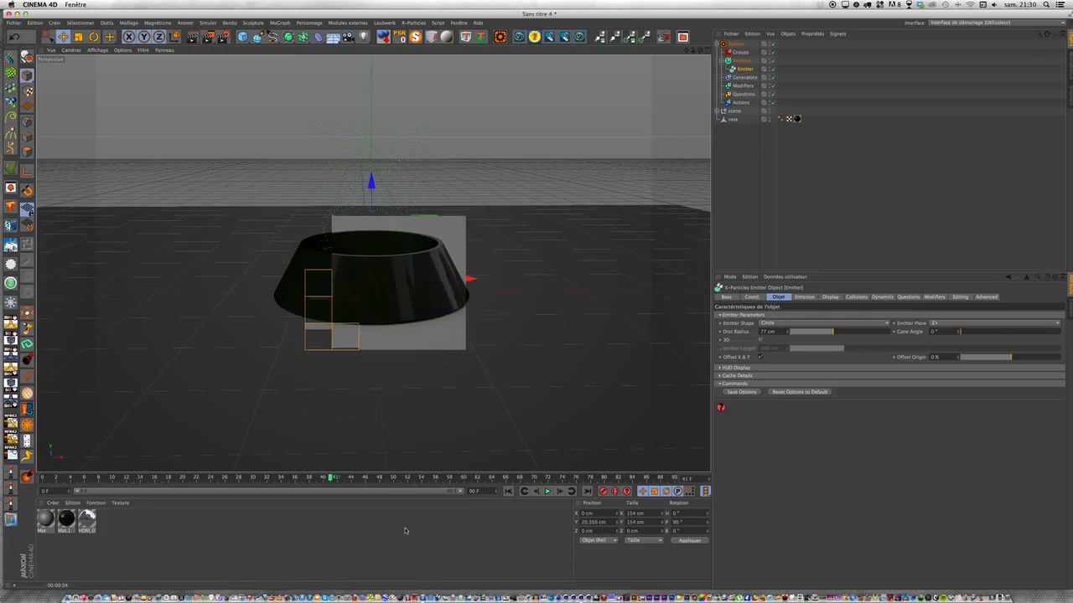
pyautogui.click(509, 493)
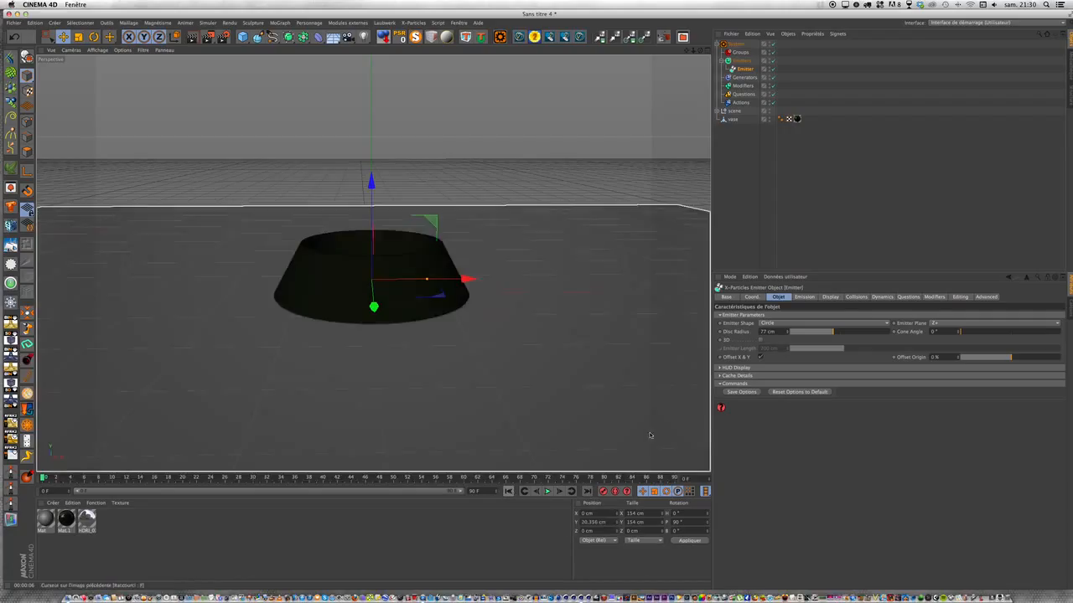
# Step: Add a Trails generator to the X-Particles System, preview the particle trails, and return to frame 0
pyautogui.click(734, 43)
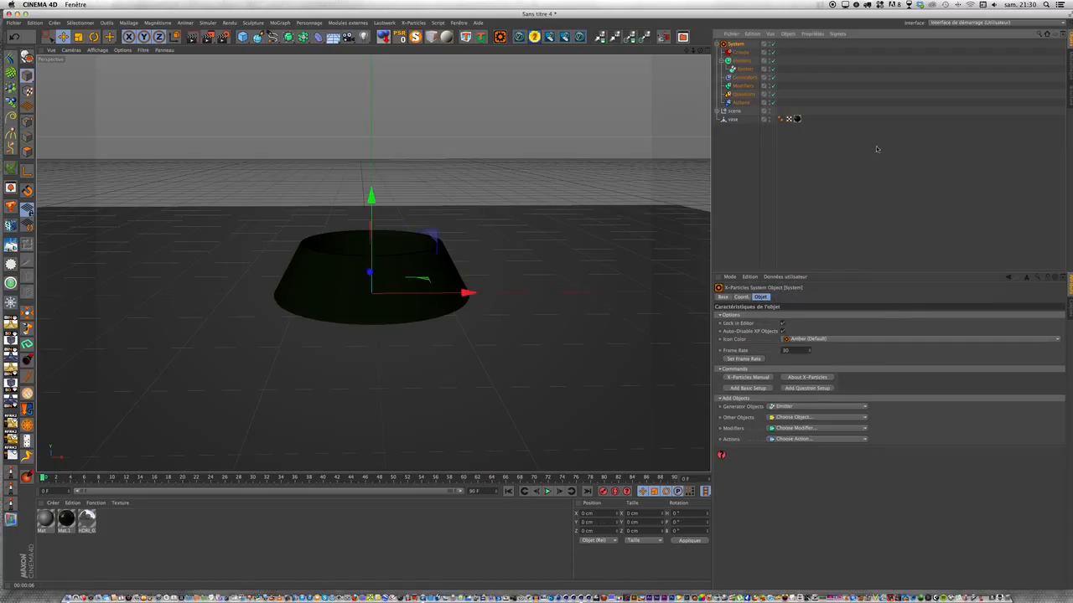
pyautogui.click(864, 408)
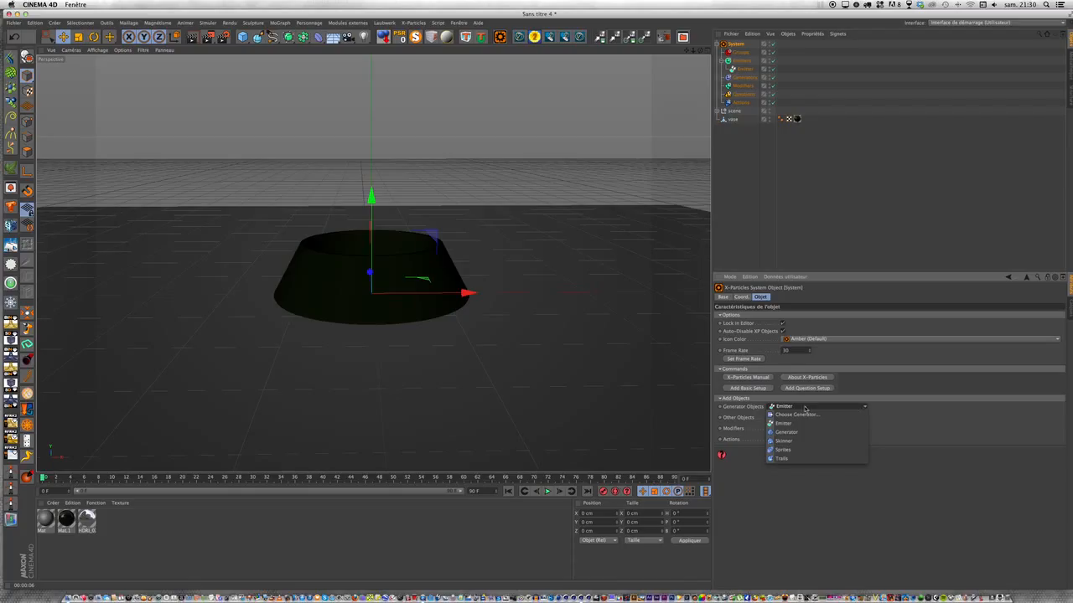
pyautogui.click(778, 458)
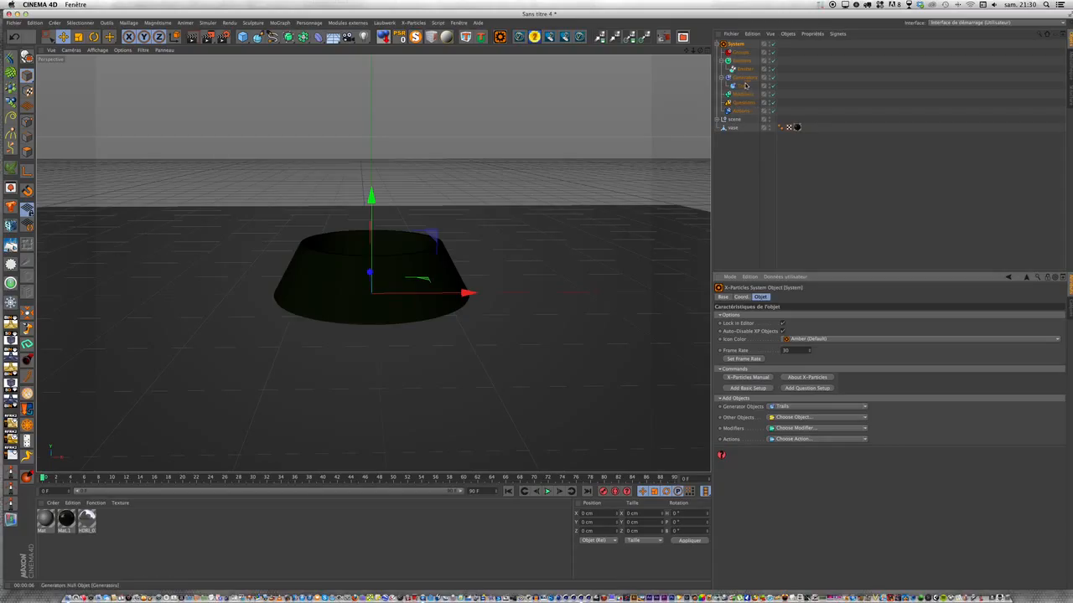
pyautogui.click(547, 491)
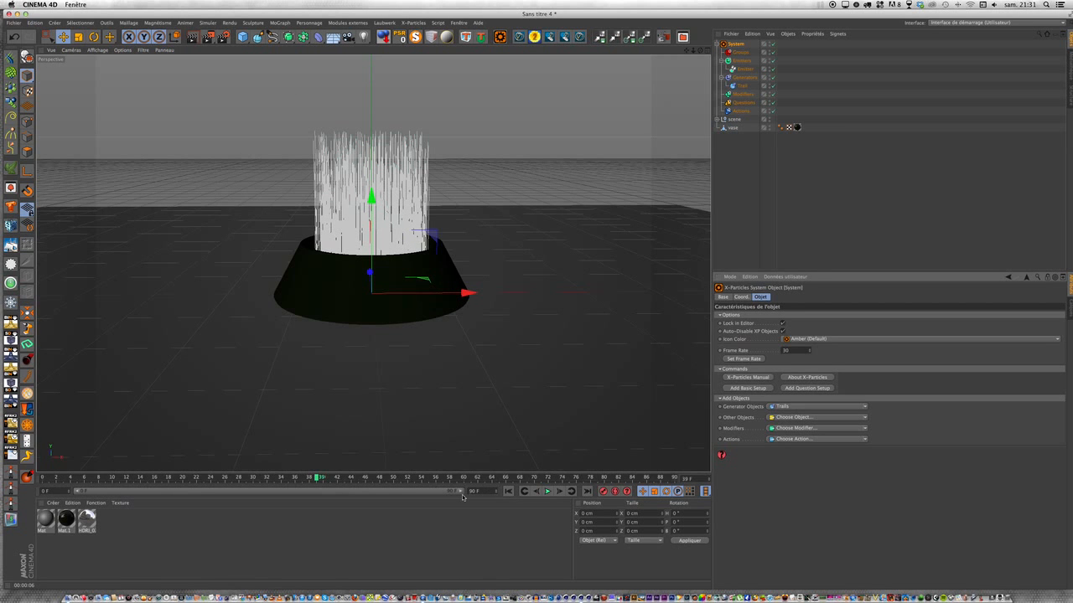
pyautogui.click(507, 492)
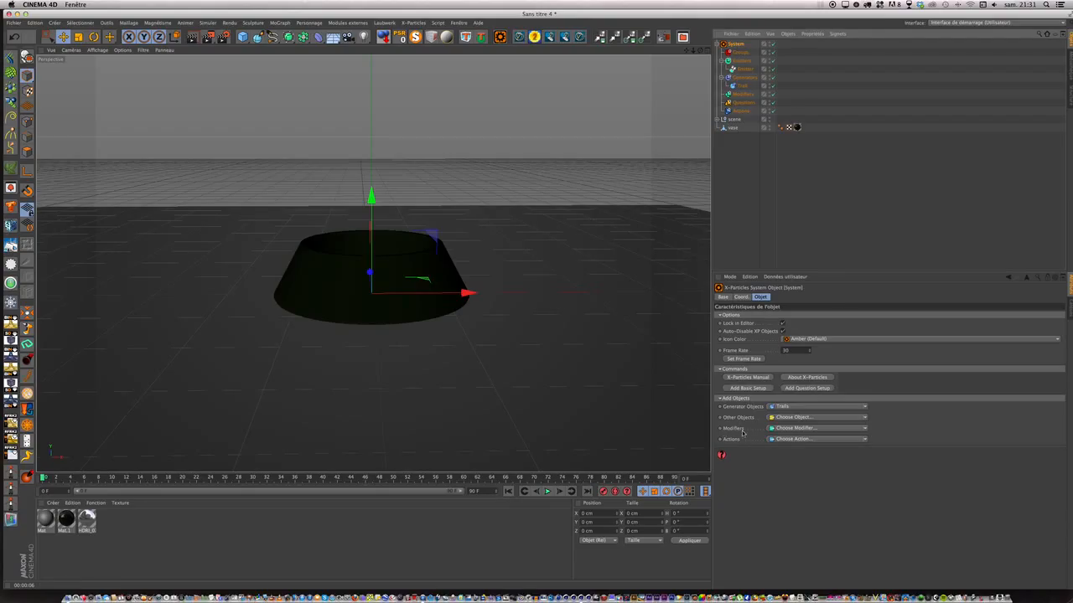
# Step: Add a Rotator modifier and align it with the emitter by resetting its transform as the emitter's child, keeping it finally under Modifiers
pyautogui.click(866, 430)
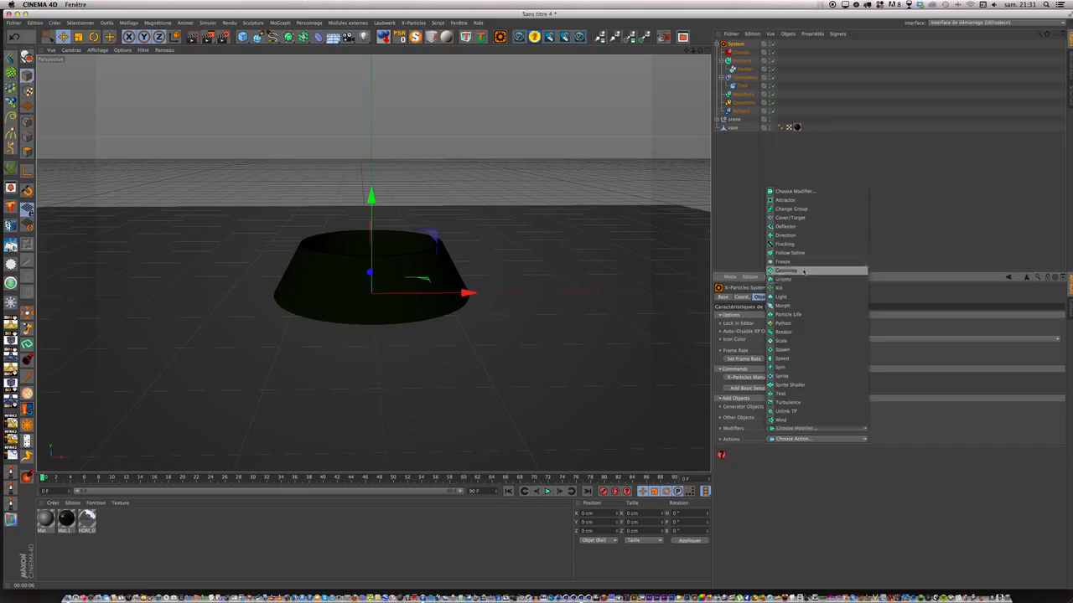
pyautogui.click(783, 333)
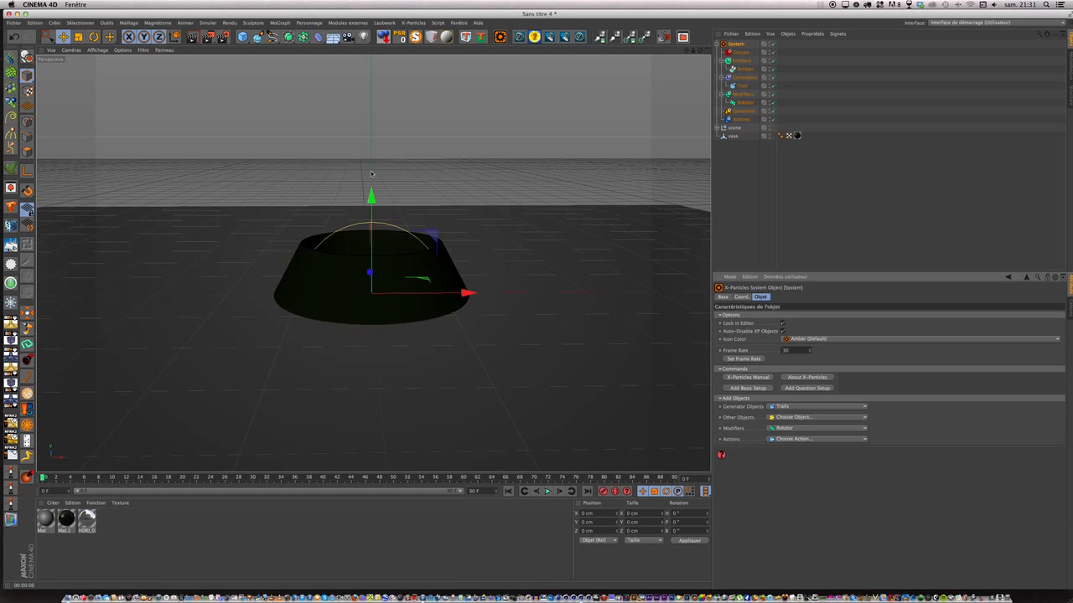
pyautogui.click(745, 103)
pyautogui.moveTo(747, 104); pyautogui.dragTo(745, 70)
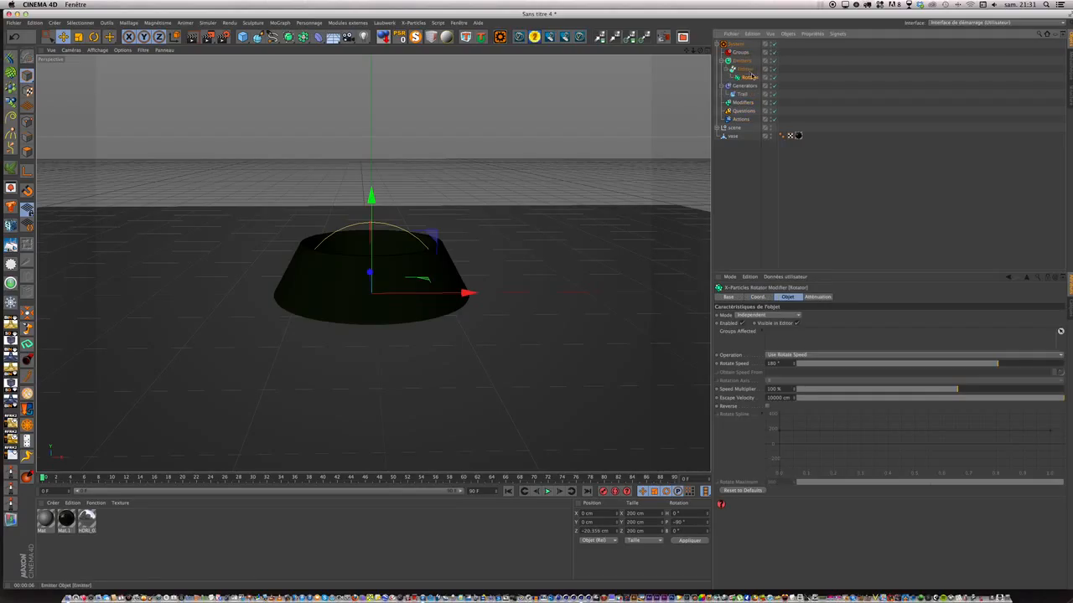
pyautogui.click(399, 37)
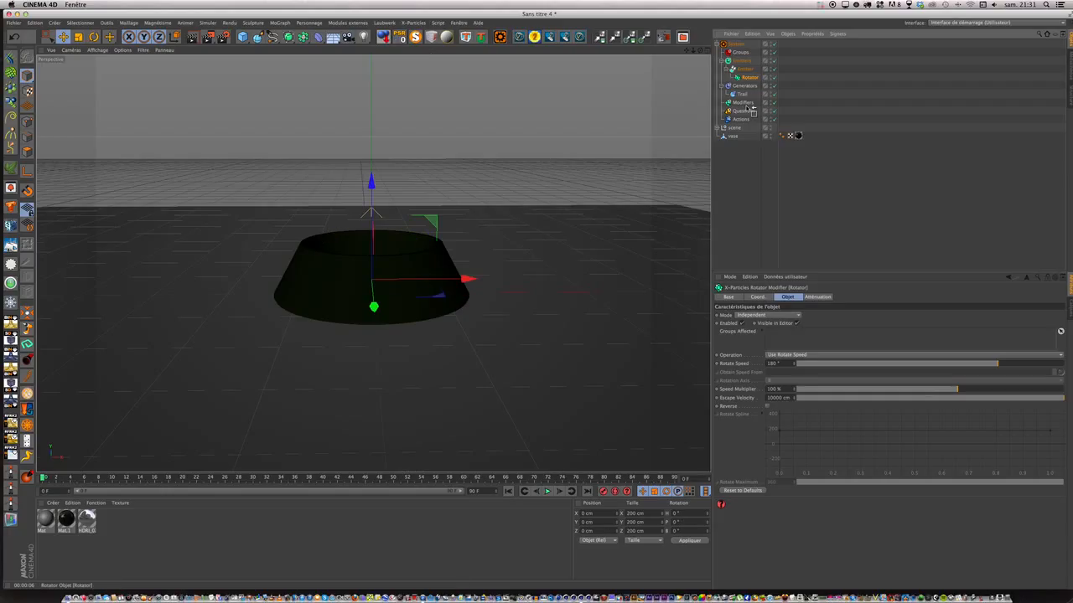
pyautogui.moveTo(747, 109); pyautogui.dragTo(744, 103)
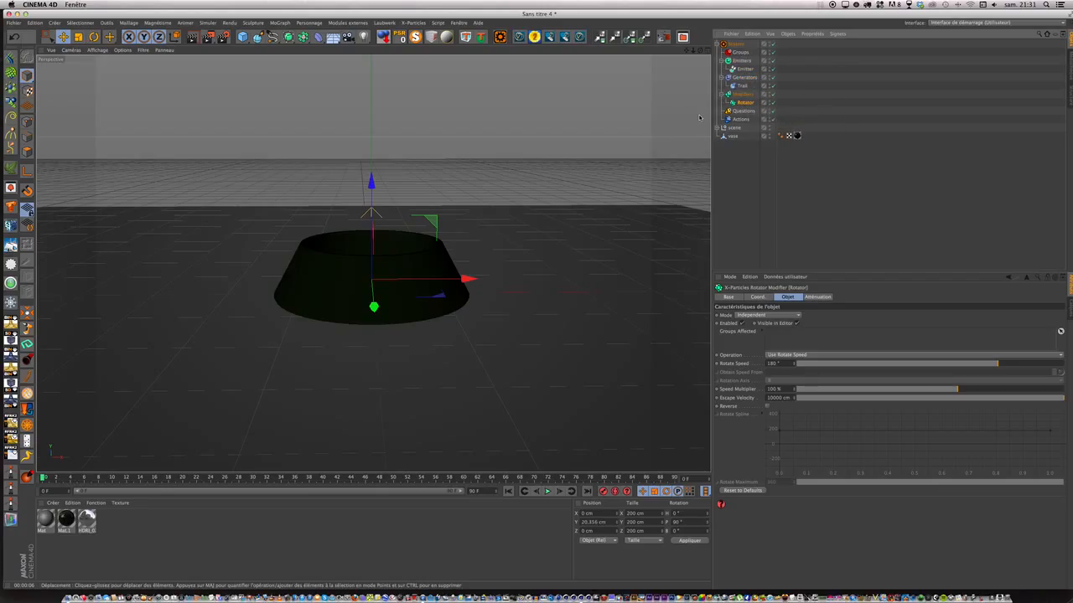
# Step: Play the animation to check how the Rotator bends the trails, and return to frame 0
pyautogui.click(547, 491)
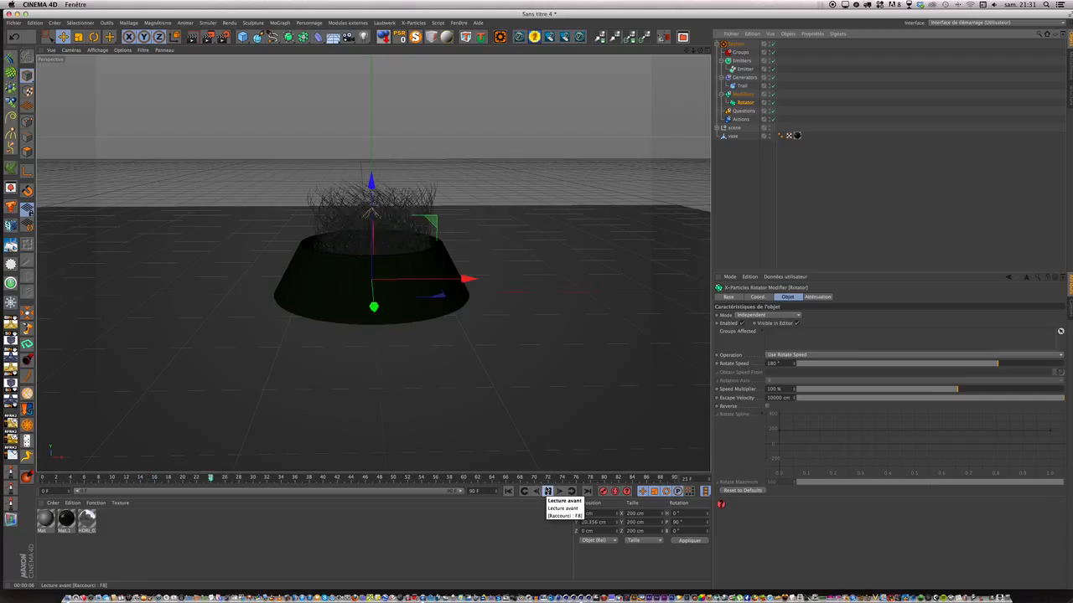
pyautogui.click(546, 491)
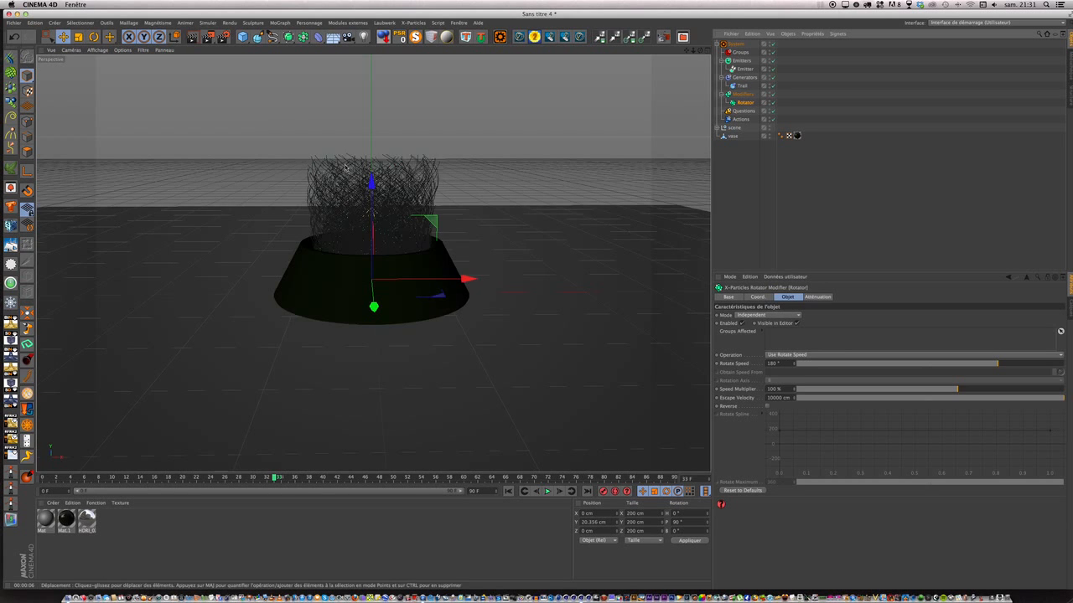
pyautogui.click(547, 491)
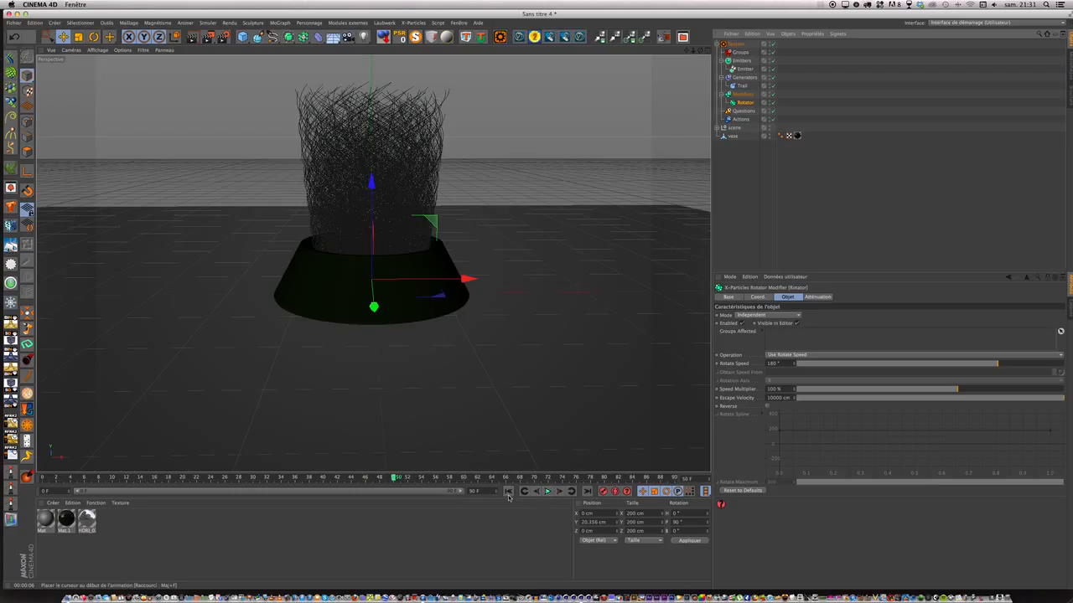
pyautogui.click(508, 491)
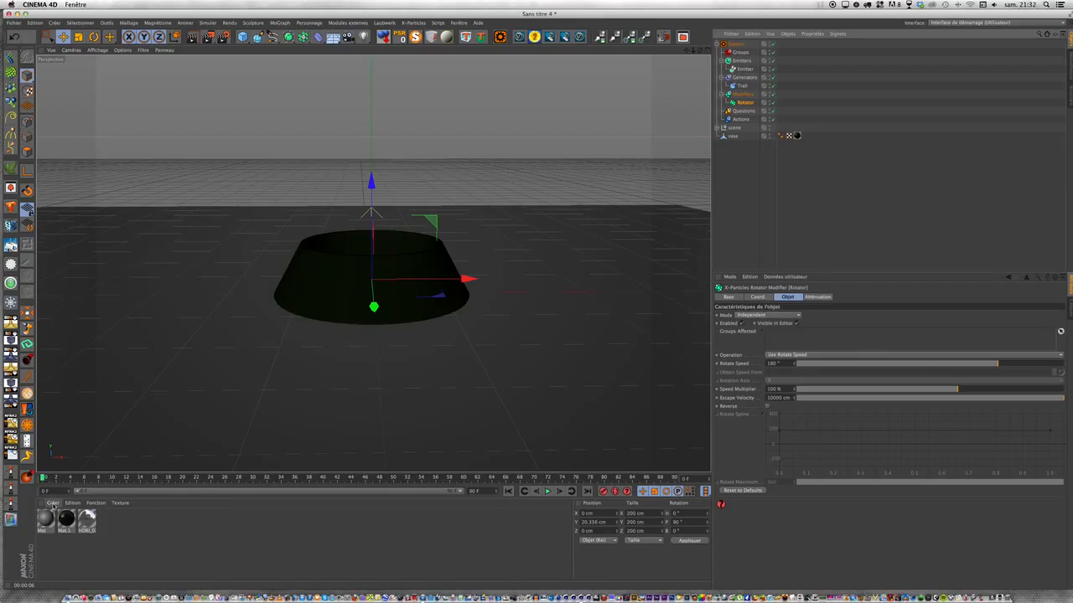
# Step: Create a new hair material (Matériau Cheveux)
pyautogui.click(54, 507)
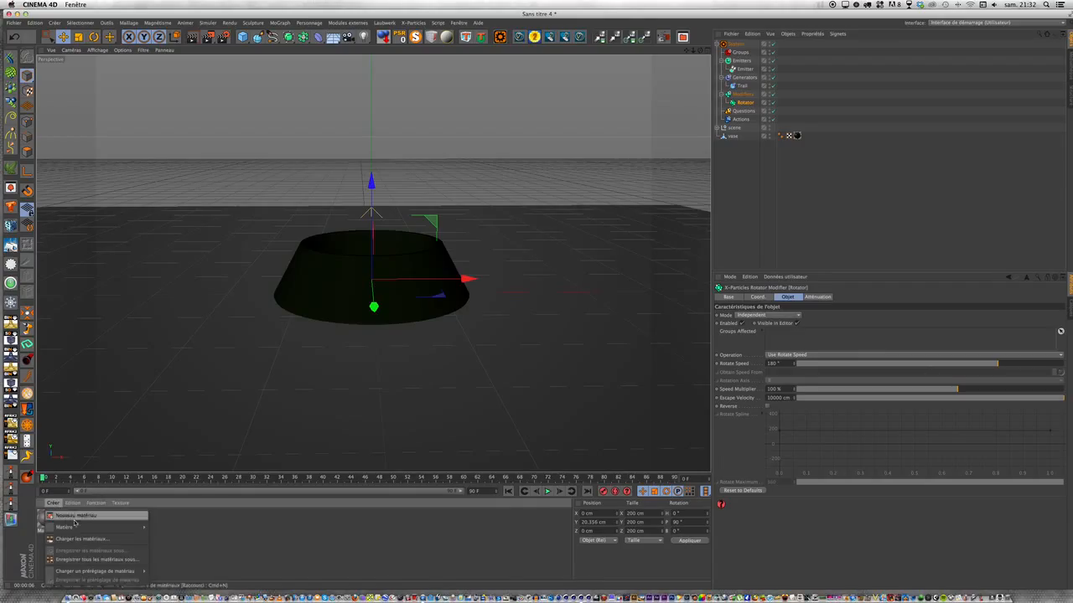
pyautogui.moveTo(142, 527)
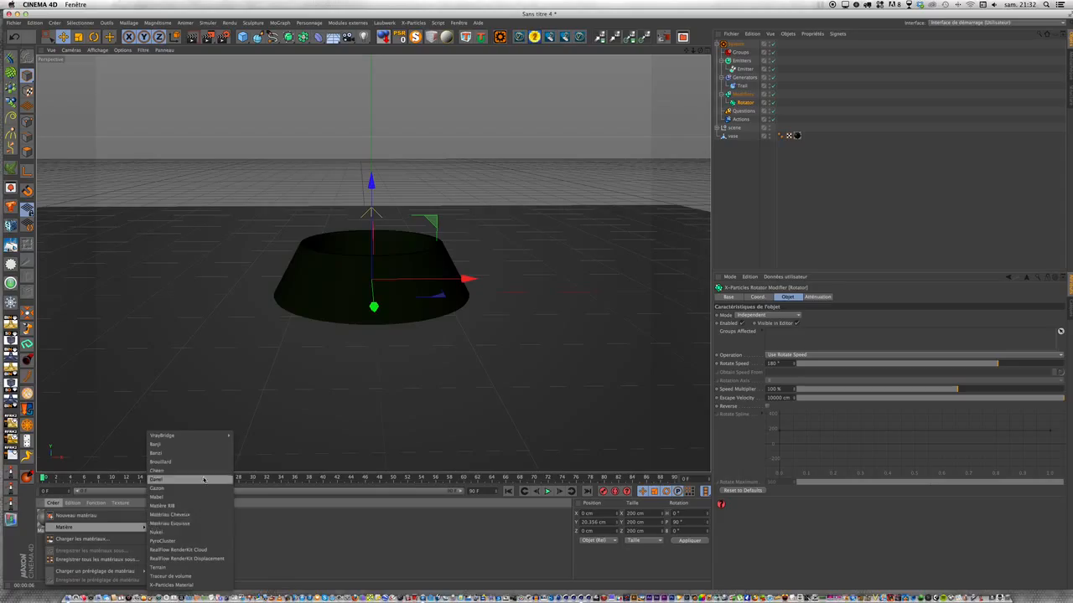
pyautogui.click(182, 515)
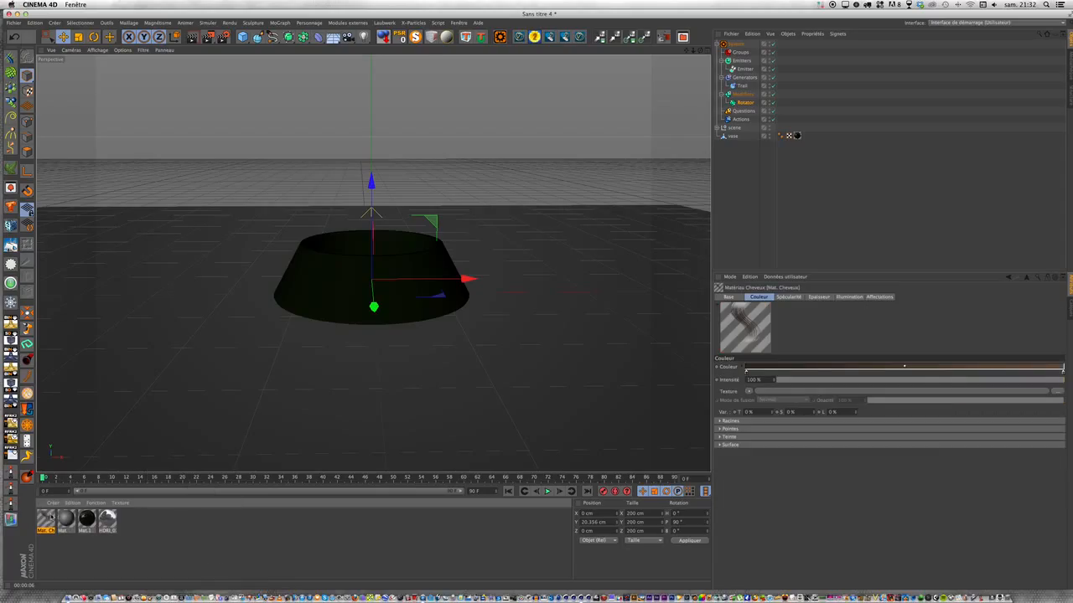
# Step: Set the starting color of the hair material's color gradient to black
pyautogui.doubleClick(46, 519)
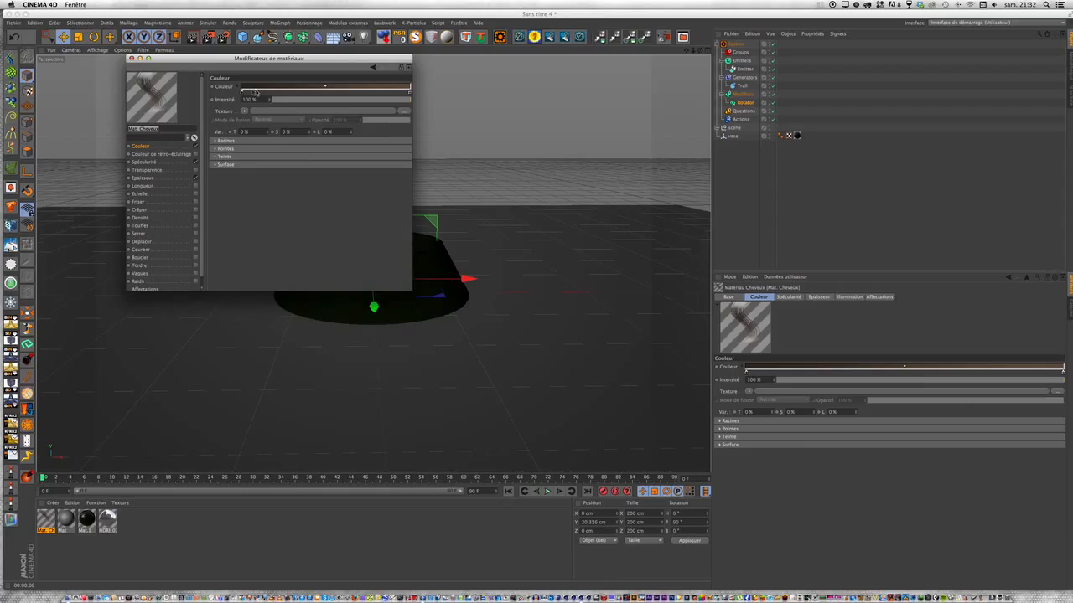
pyautogui.doubleClick(241, 91)
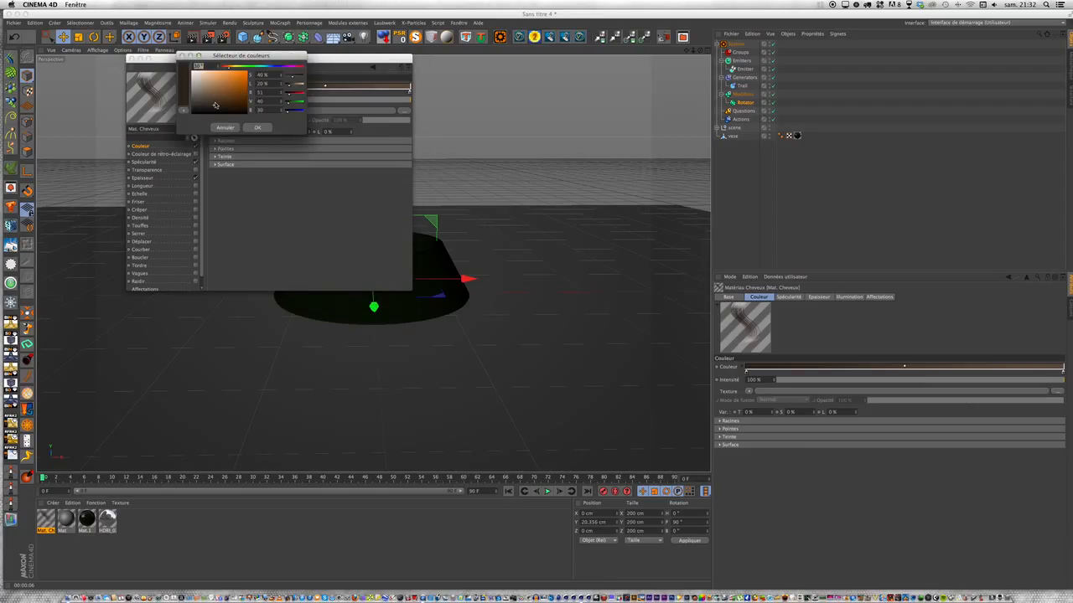
pyautogui.click(215, 107)
pyautogui.click(256, 128)
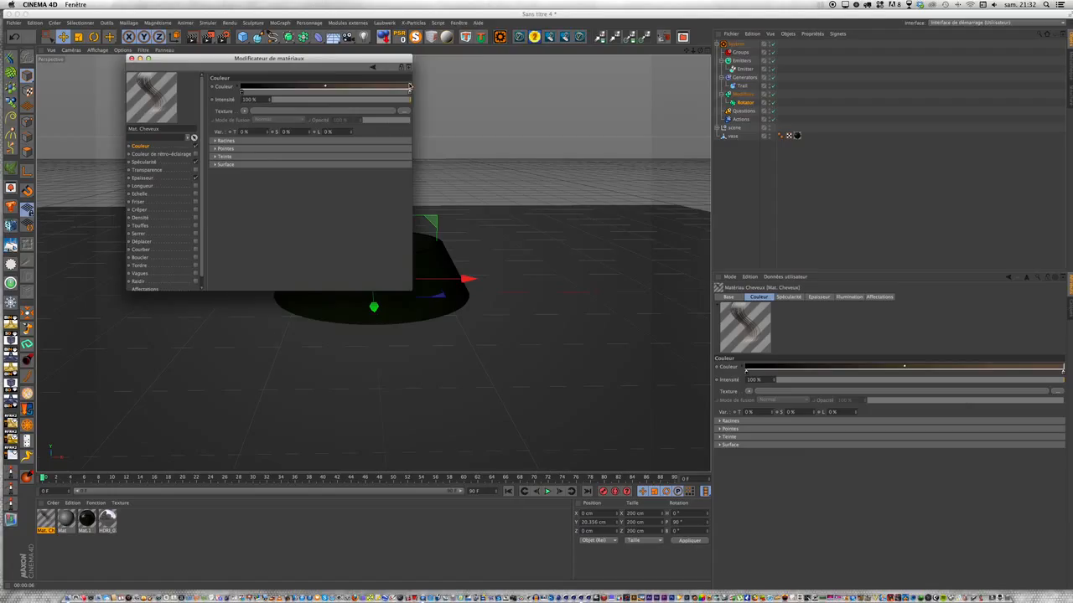
# Step: Set the end color of the hair material's color gradient to near-black
pyautogui.doubleClick(410, 93)
pyautogui.click(351, 110)
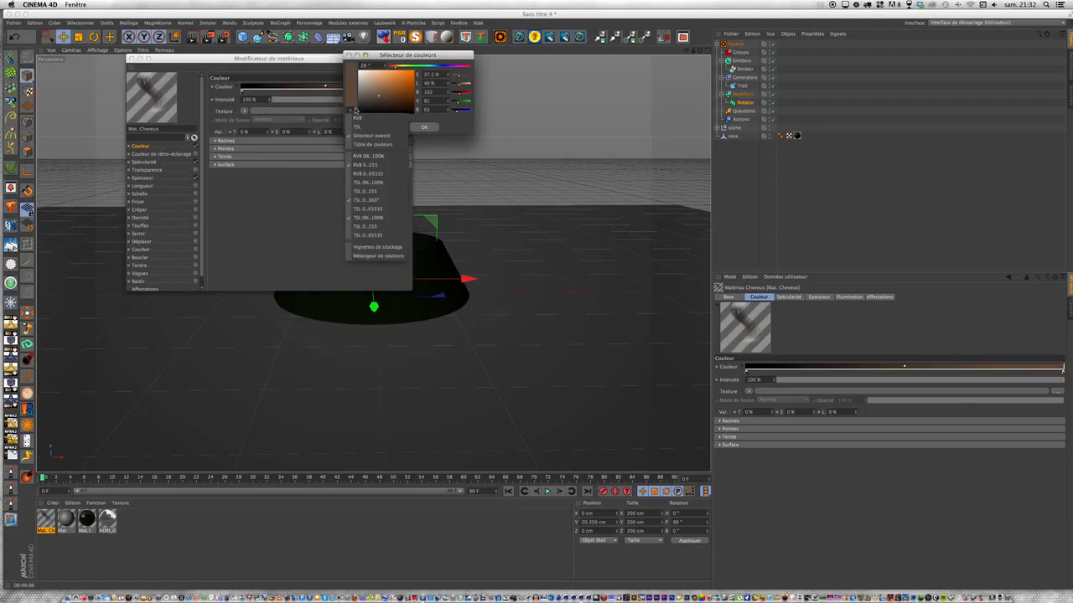
pyautogui.click(363, 109)
pyautogui.moveTo(359, 108); pyautogui.dragTo(358, 103)
pyautogui.click(424, 128)
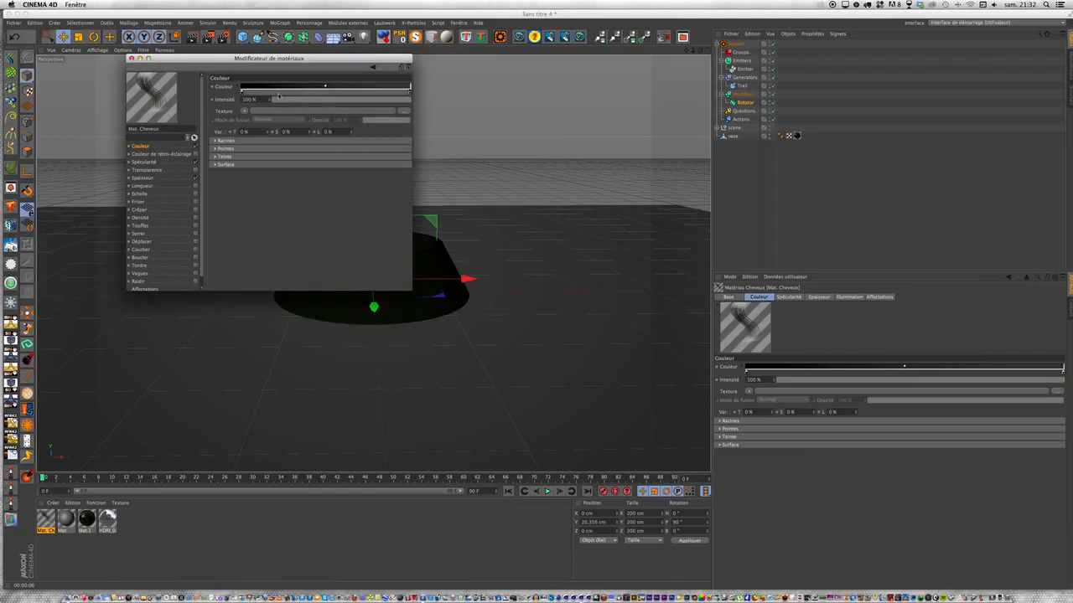
# Step: Try a dark red intermediate color stop in the hair material's gradient, and remove it
pyautogui.doubleClick(278, 93)
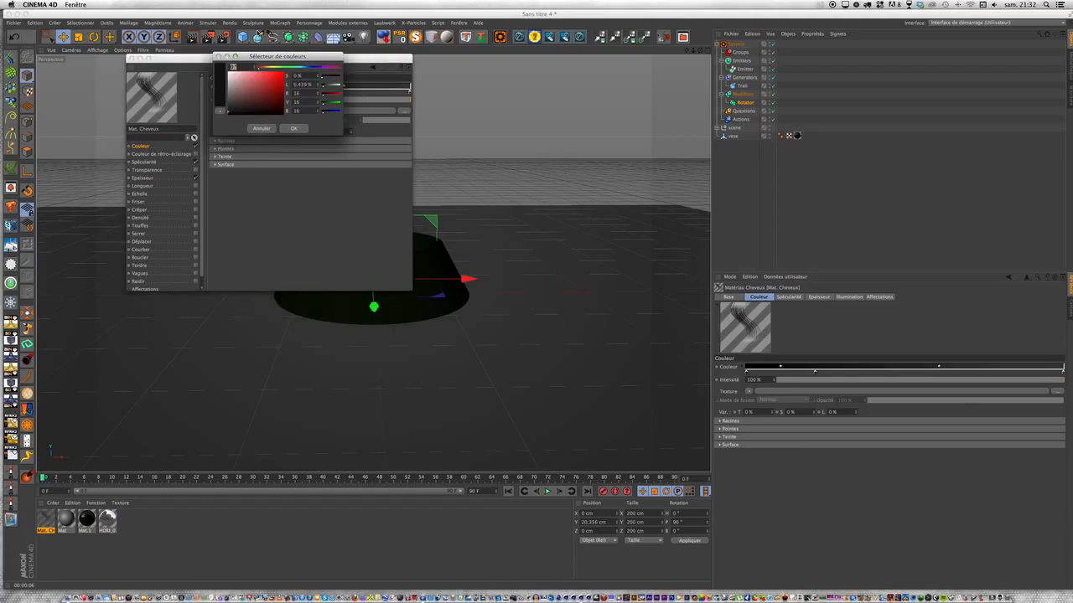
pyautogui.click(277, 97)
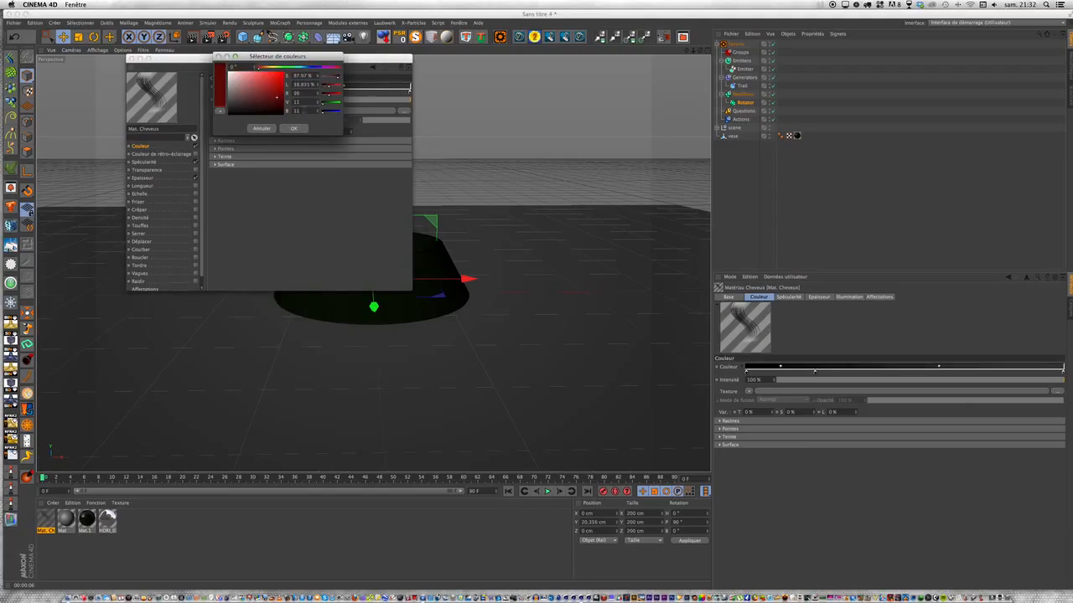
pyautogui.click(295, 127)
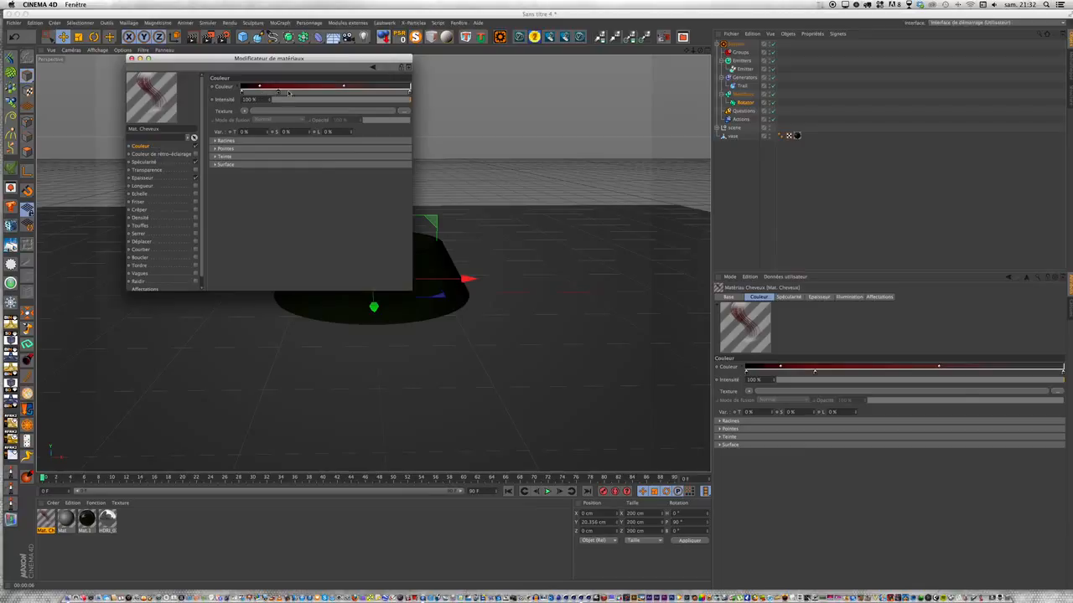
pyautogui.moveTo(278, 93); pyautogui.dragTo(283, 228)
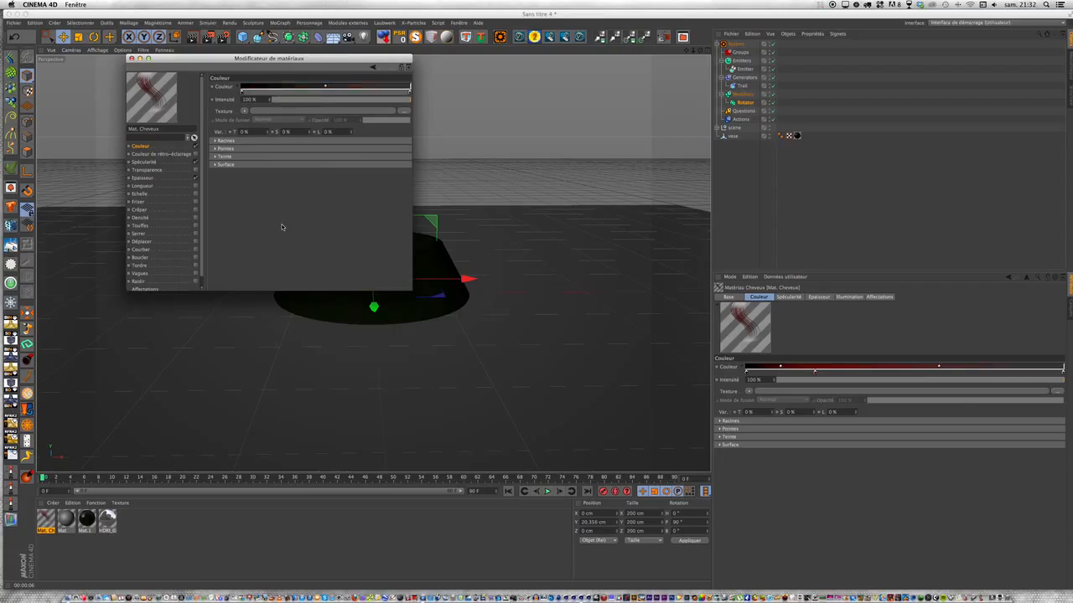
pyautogui.click(278, 93)
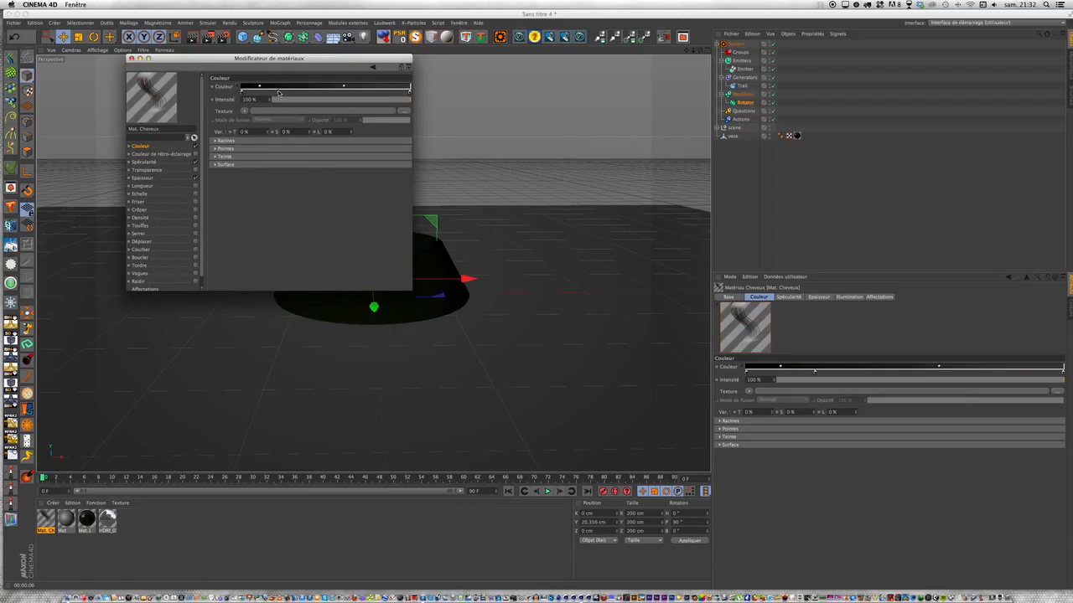
pyautogui.doubleClick(278, 92)
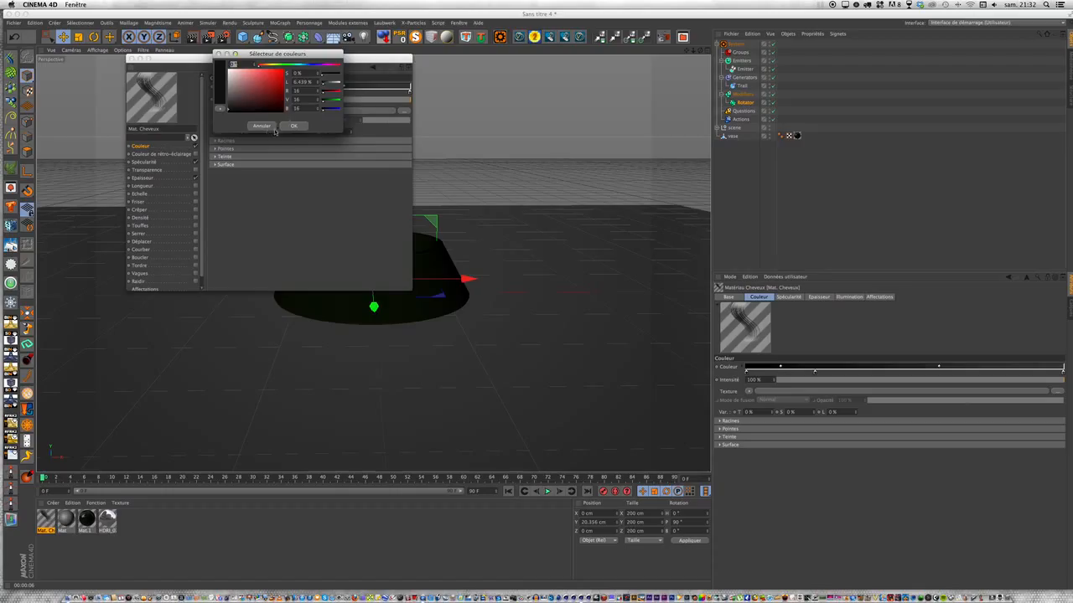
pyautogui.click(274, 128)
pyautogui.moveTo(278, 94); pyautogui.dragTo(284, 164)
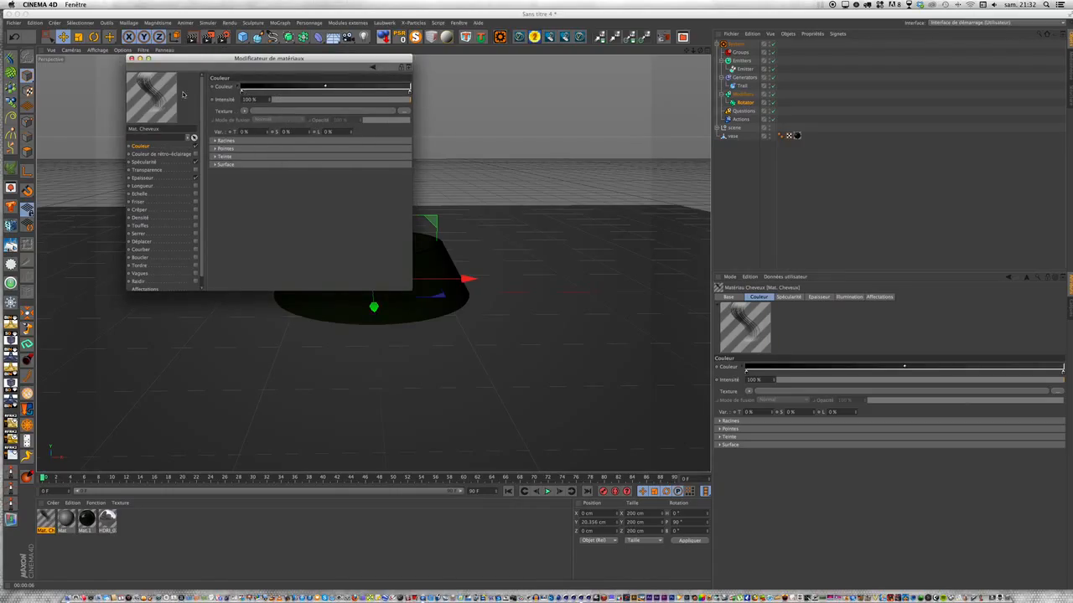
pyautogui.click(130, 59)
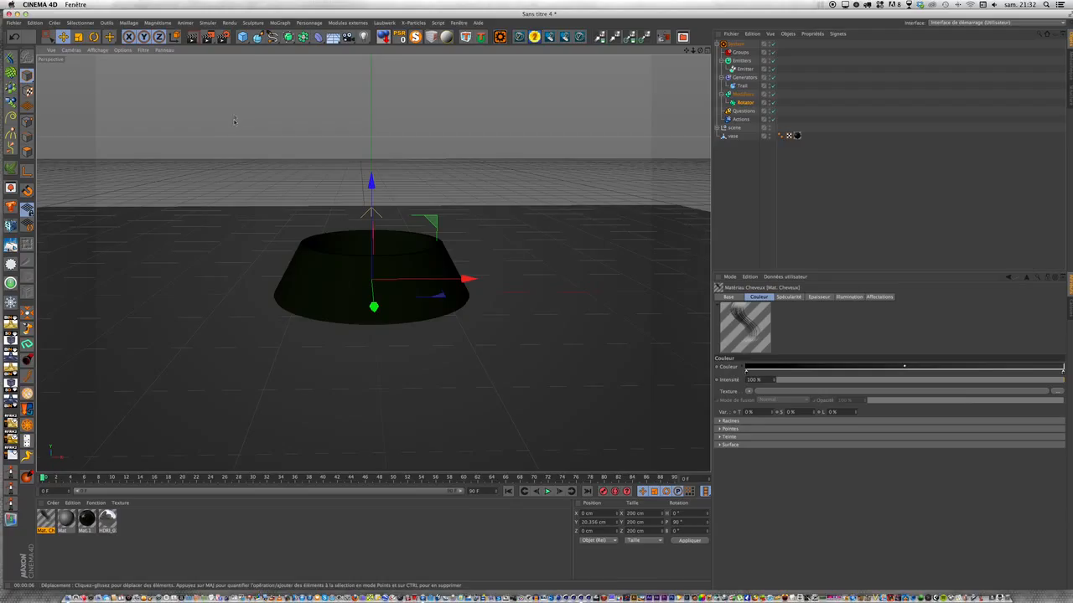
# Step: Open the Thinking Particles settings window and move it clear of the vase
pyautogui.click(207, 23)
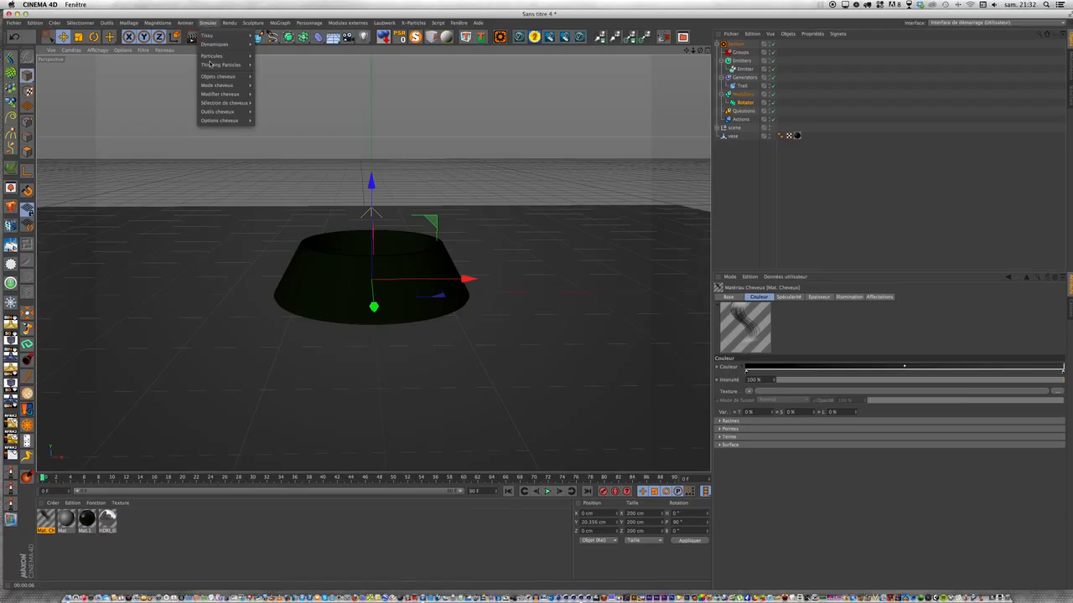
pyautogui.moveTo(210, 63)
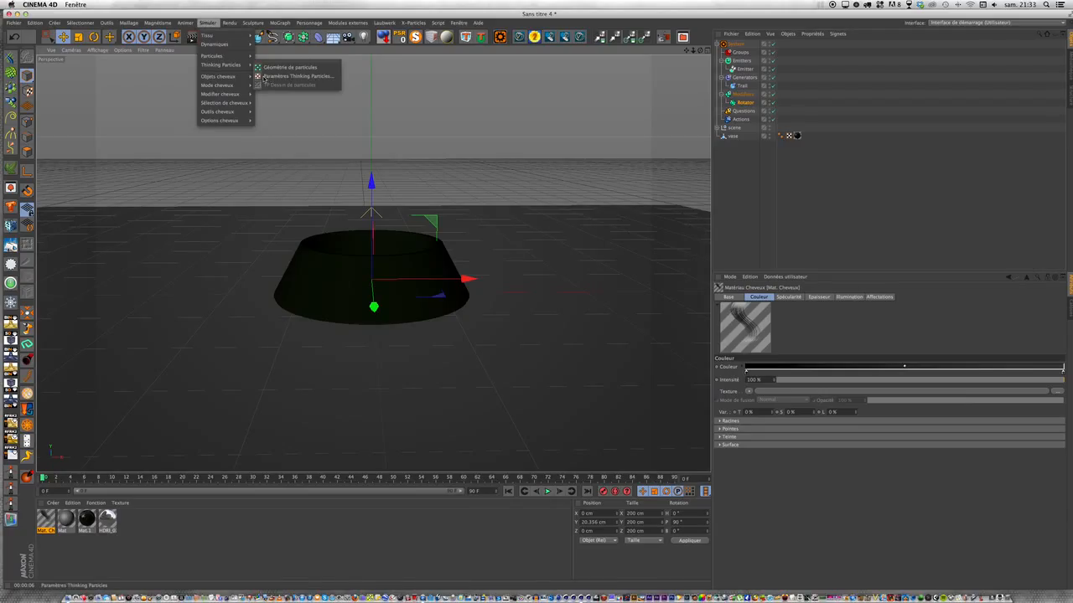
pyautogui.moveTo(248, 66)
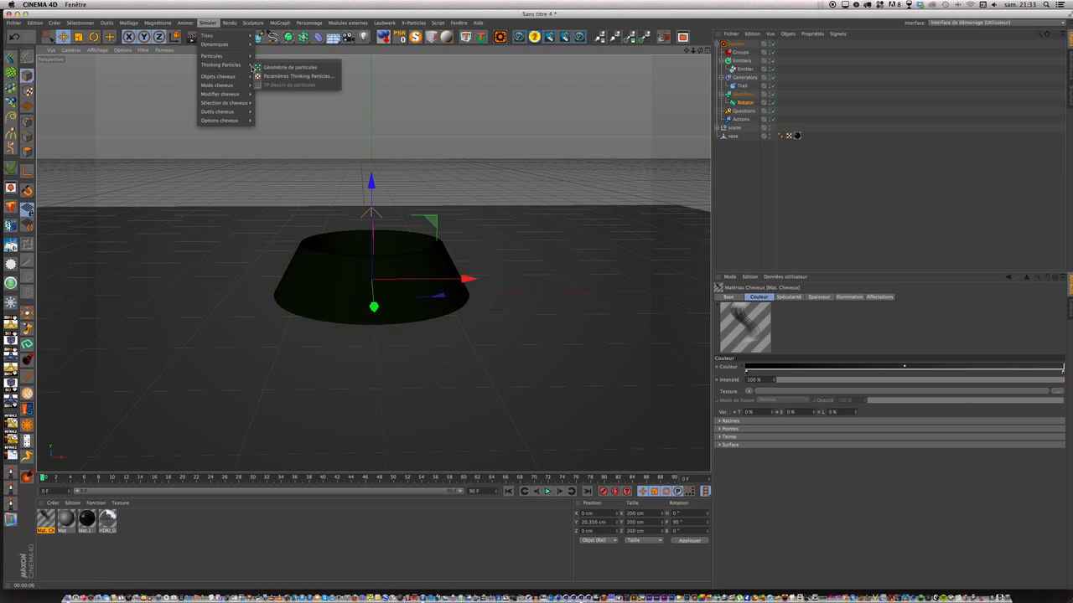
pyautogui.click(283, 76)
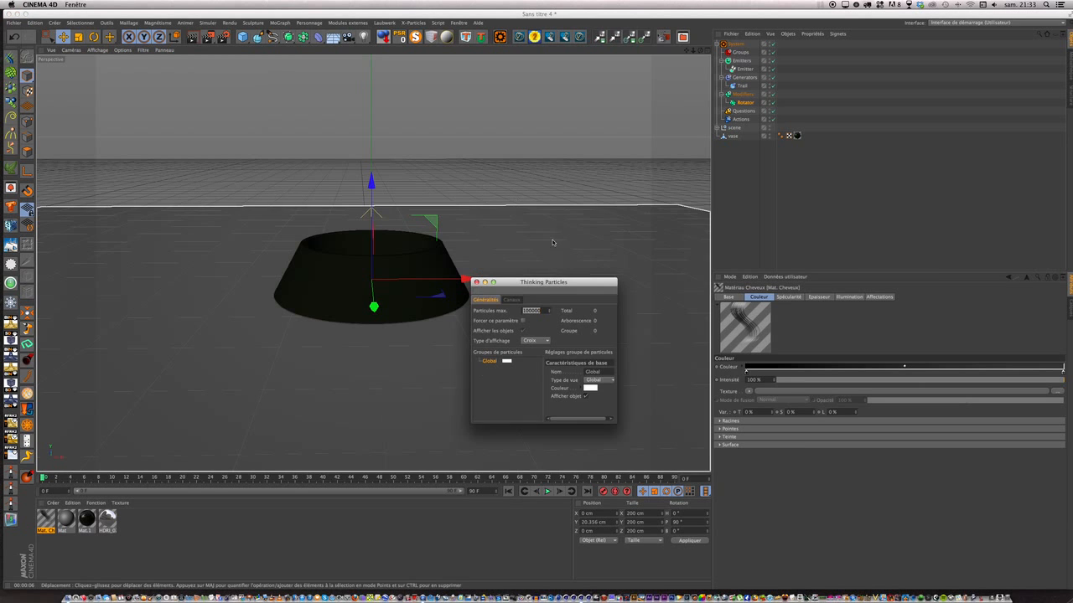
pyautogui.moveTo(522, 286); pyautogui.dragTo(145, 73)
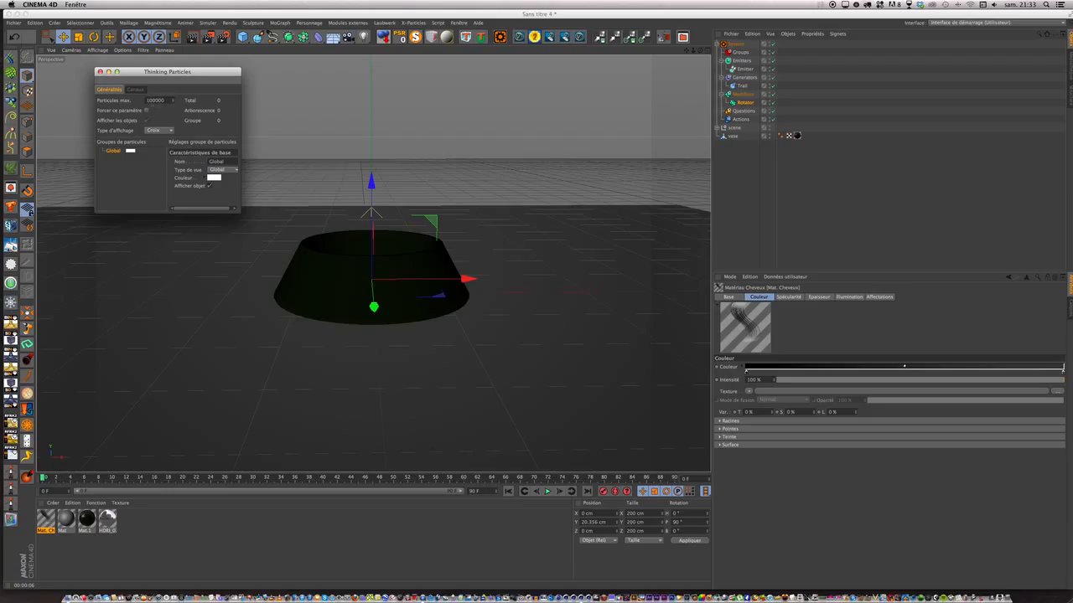
# Step: Try a maximum of 1 Thinking Particle with a test playback, and restore the maximum to 100000
pyautogui.doubleClick(163, 101)
pyautogui.press('BackSpace')
pyautogui.click(546, 493)
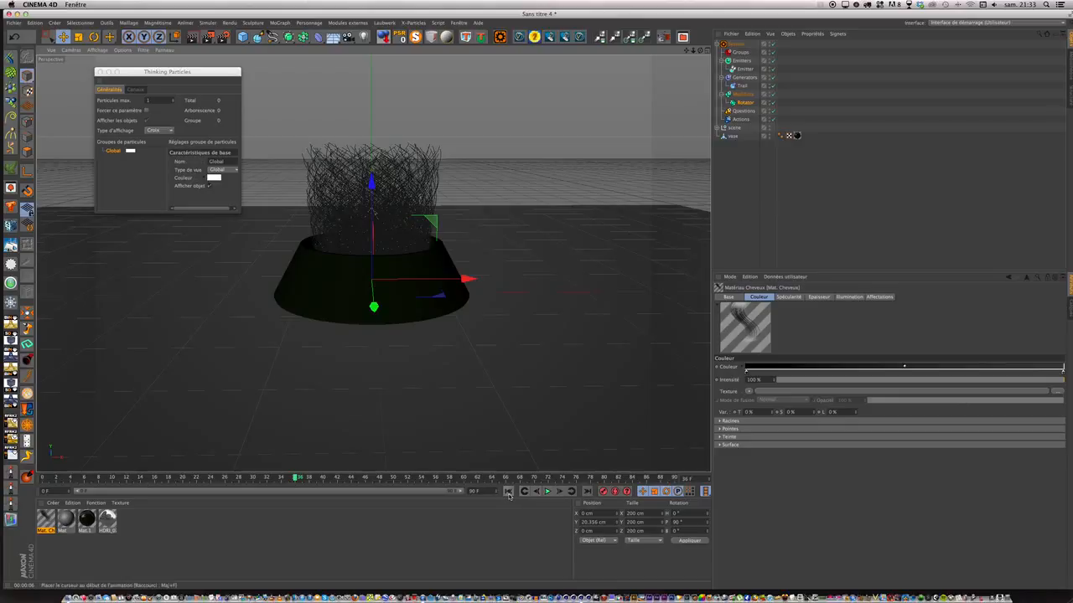
pyautogui.click(155, 99)
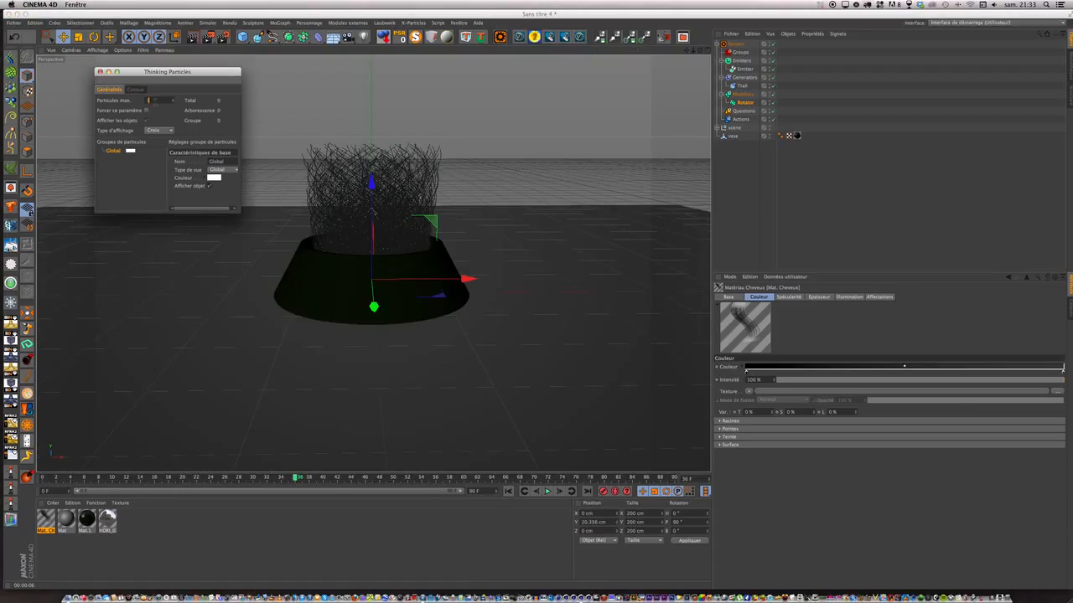
pyautogui.write('1100000')
pyautogui.press('Return')
pyautogui.write('100000')
# Step: Enable Generate Thinking Particles in the Emitter's emission settings and assign its particles to the Global TP group
pyautogui.click(741, 70)
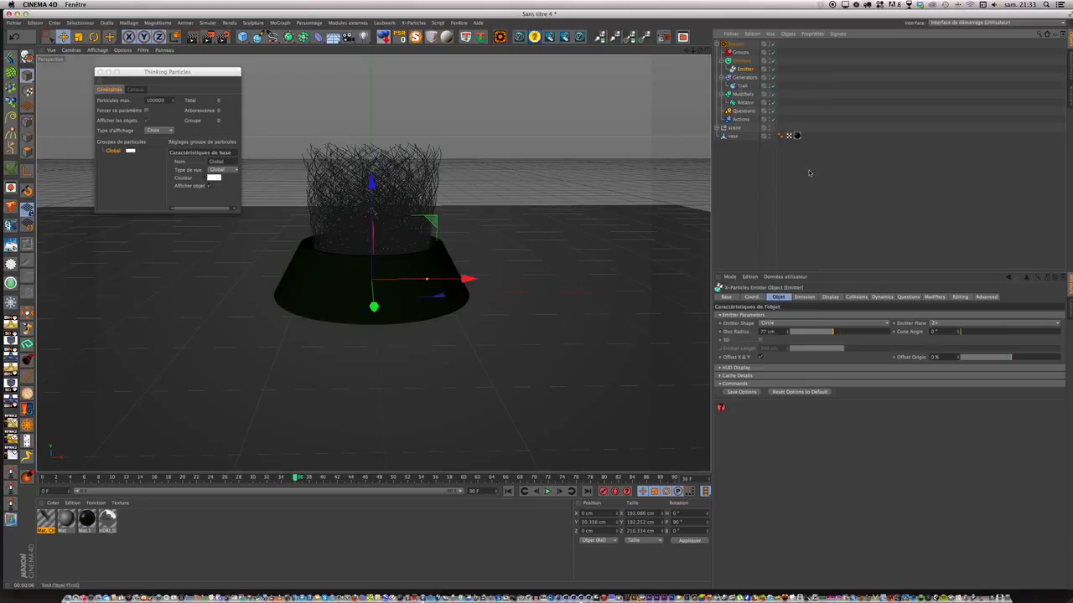
pyautogui.click(805, 297)
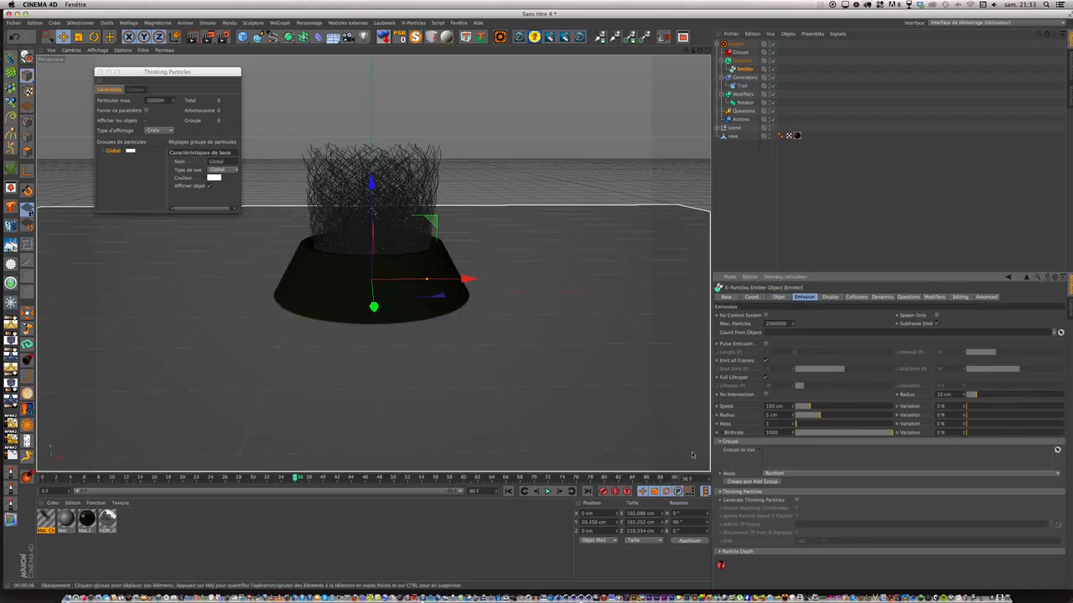
pyautogui.click(718, 492)
pyautogui.click(720, 442)
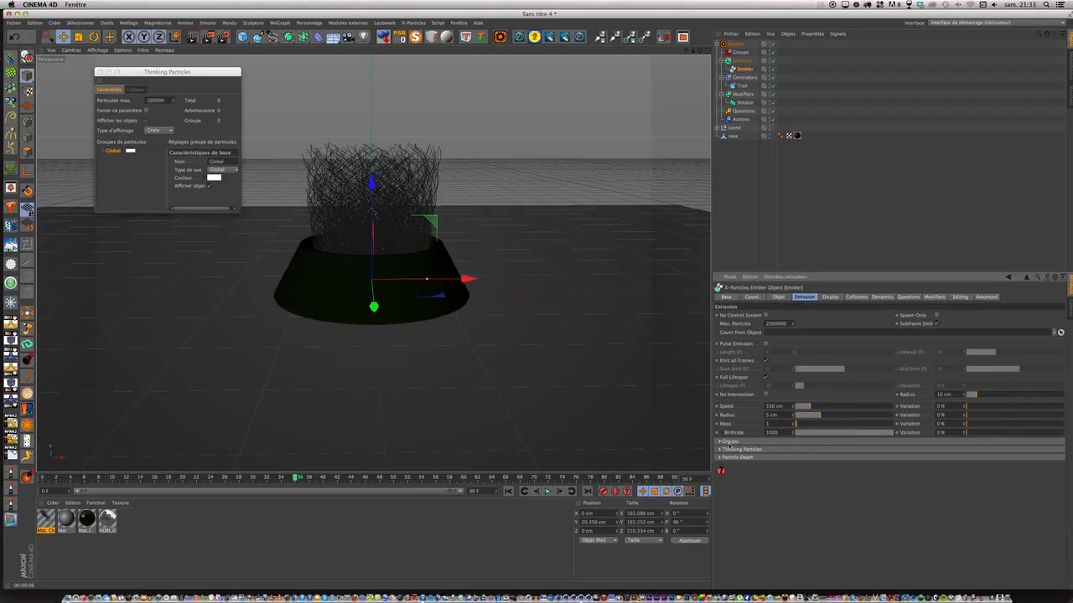
pyautogui.click(720, 450)
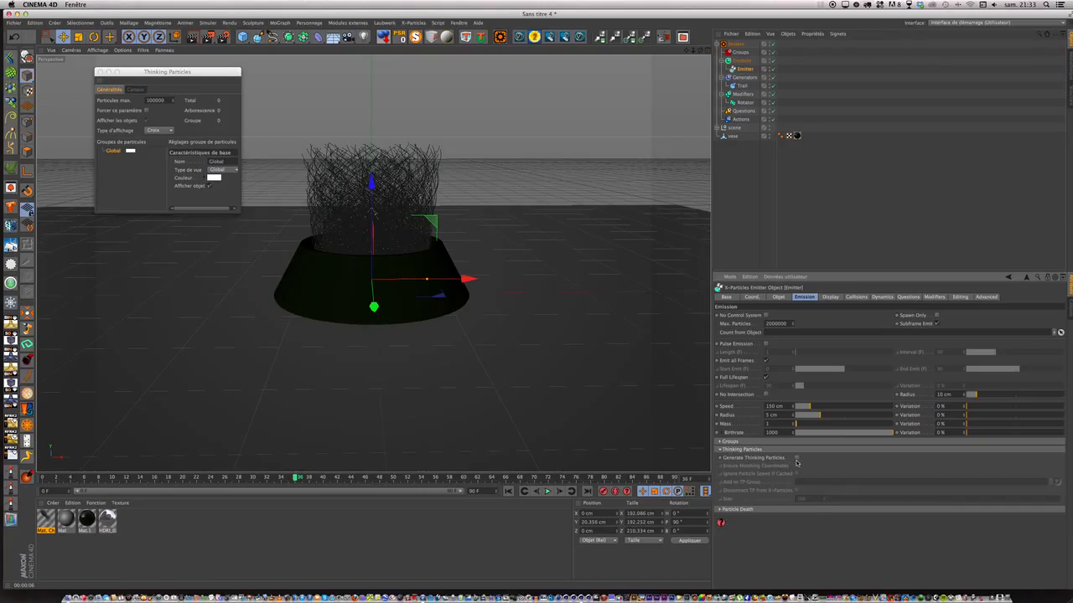
pyautogui.click(796, 458)
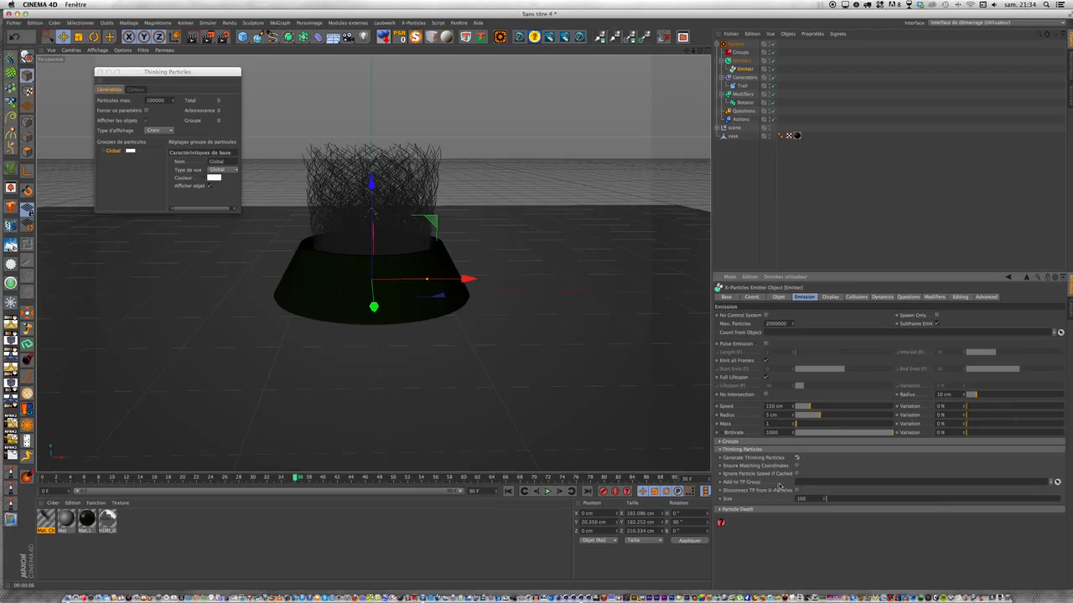
pyautogui.click(114, 152)
pyautogui.moveTo(114, 152); pyautogui.dragTo(804, 484)
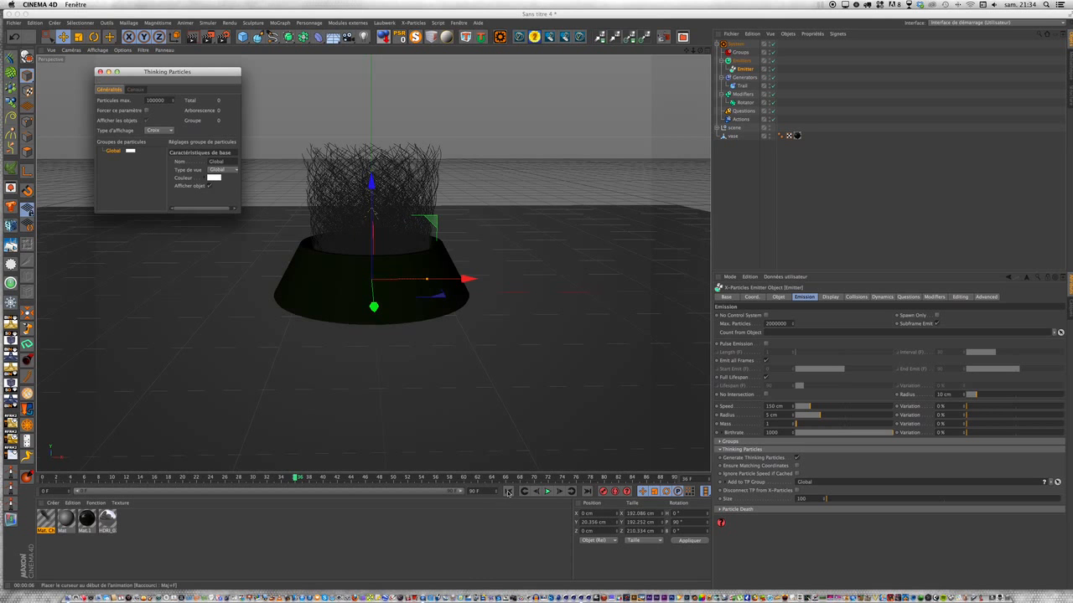
# Step: Play the animation from frame 0, render the view to check the generated Thinking Particles, and return to frame 0
pyautogui.click(509, 491)
pyautogui.click(548, 491)
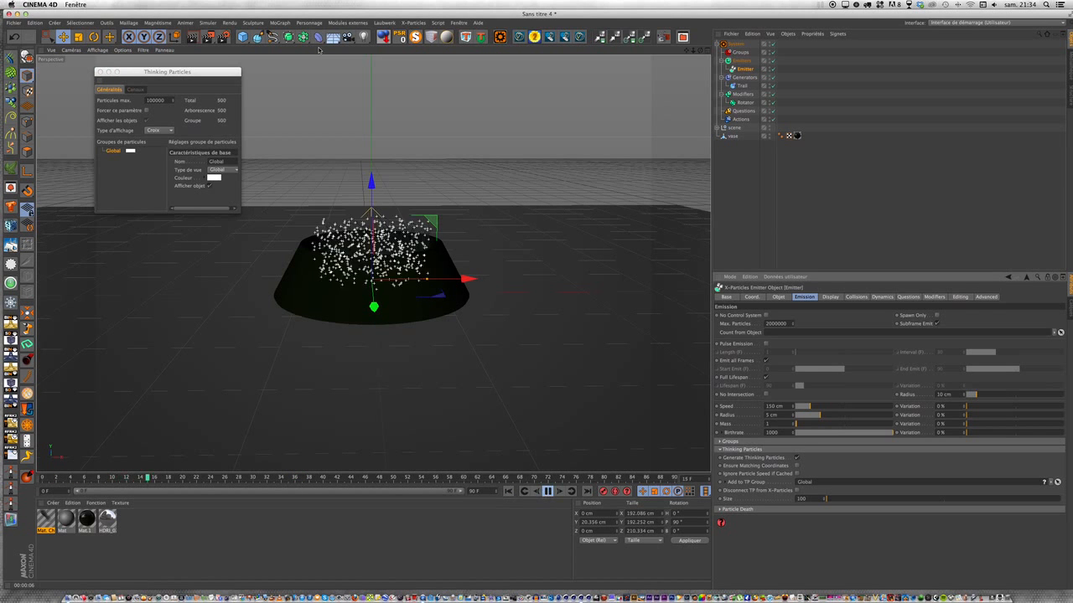
pyautogui.click(192, 35)
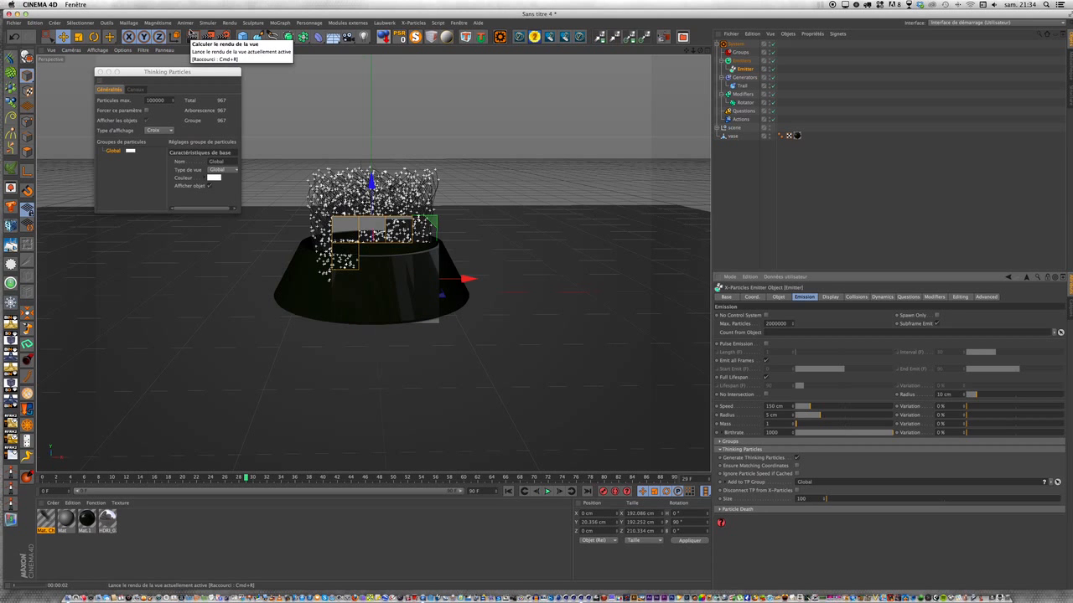
pyautogui.click(507, 491)
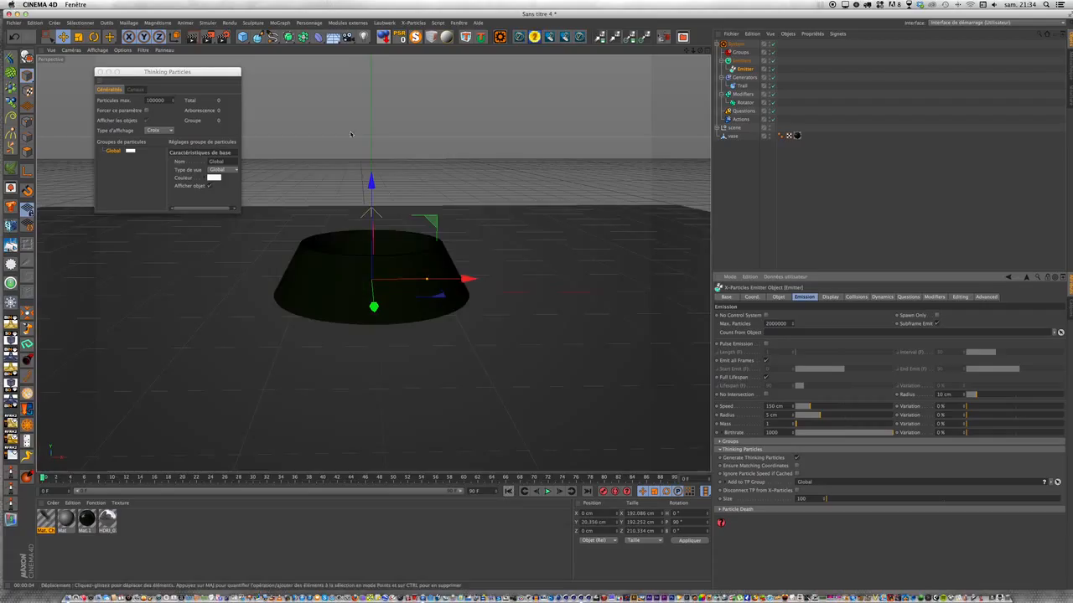
# Step: Add a MoGraph Tracer (Traceur) and replace the Emitter in its reference list with the Global Thinking Particles group
pyautogui.click(280, 23)
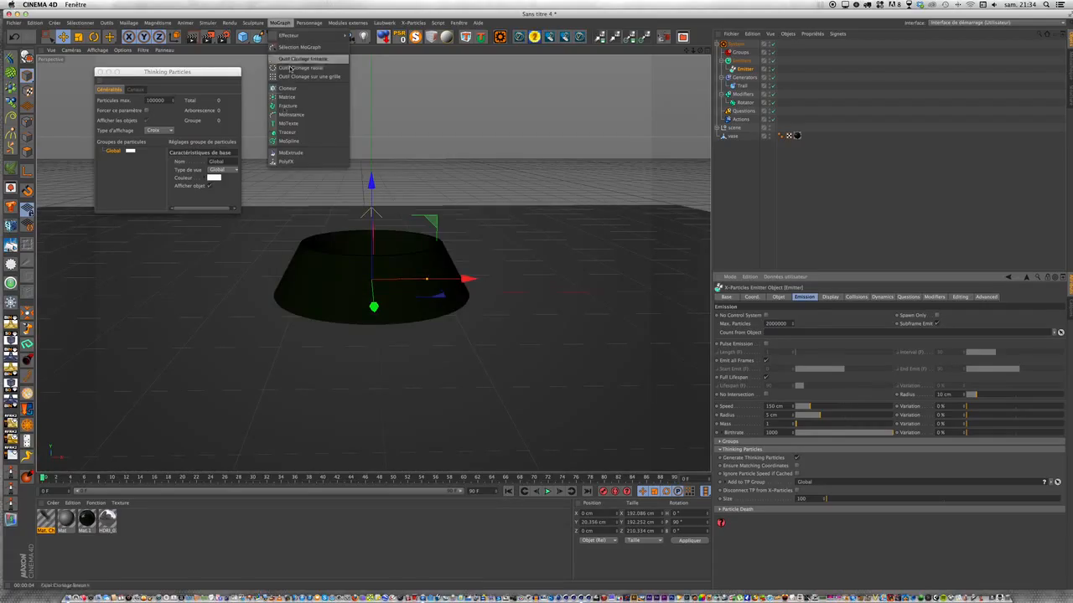
pyautogui.click(287, 132)
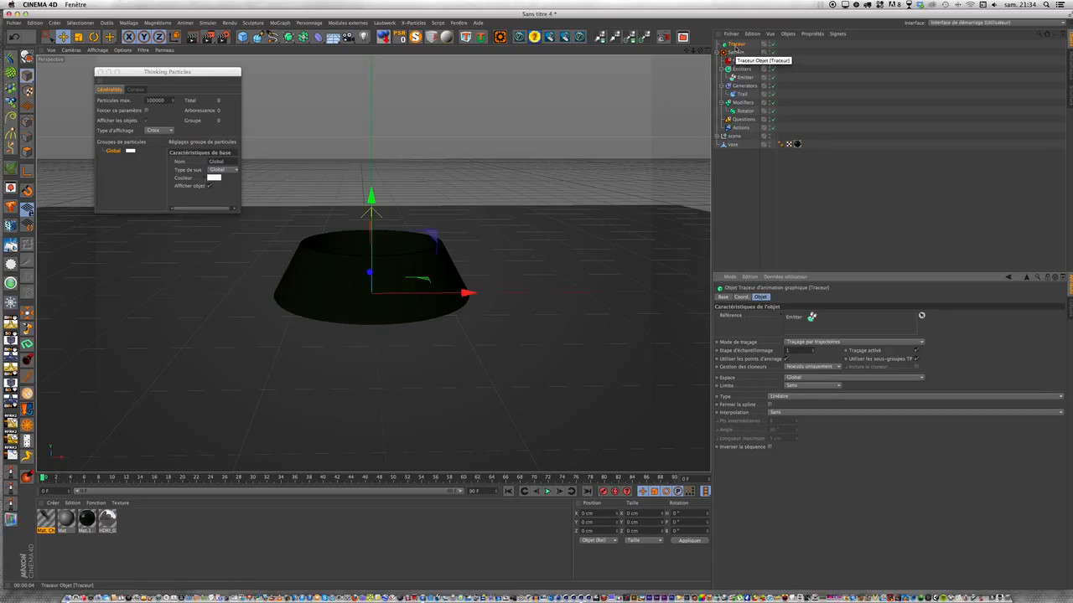
pyautogui.click(735, 44)
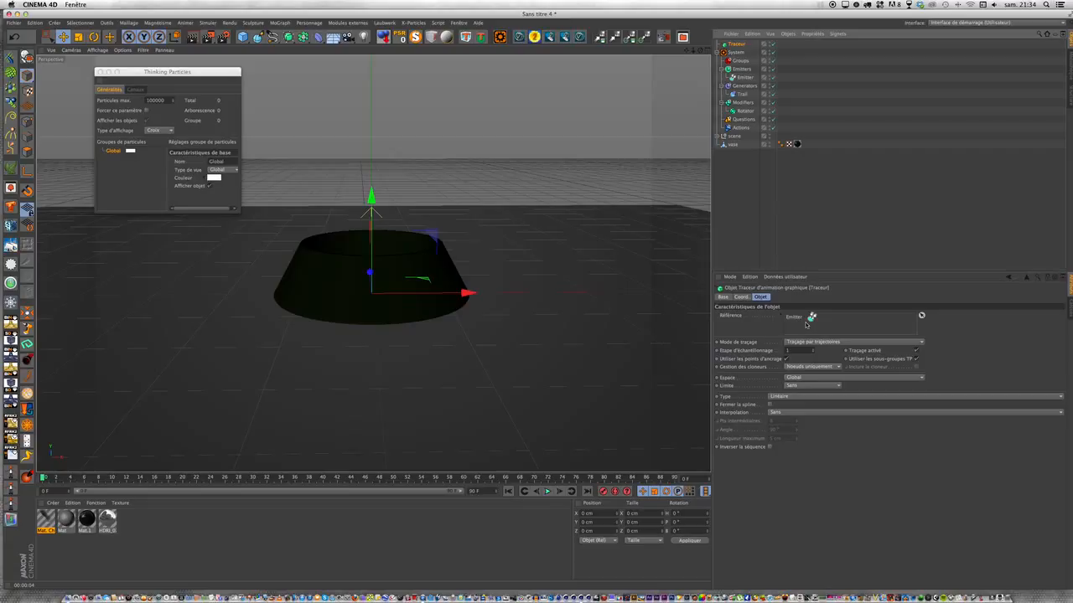
pyautogui.click(802, 319)
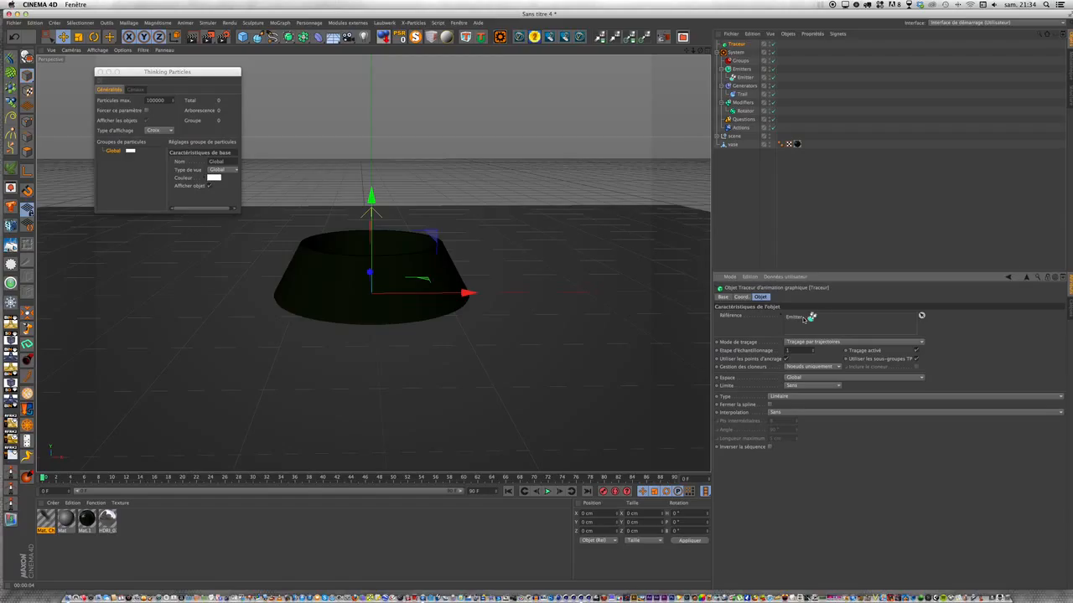
pyautogui.press('Delete')
pyautogui.moveTo(110, 156); pyautogui.dragTo(803, 324)
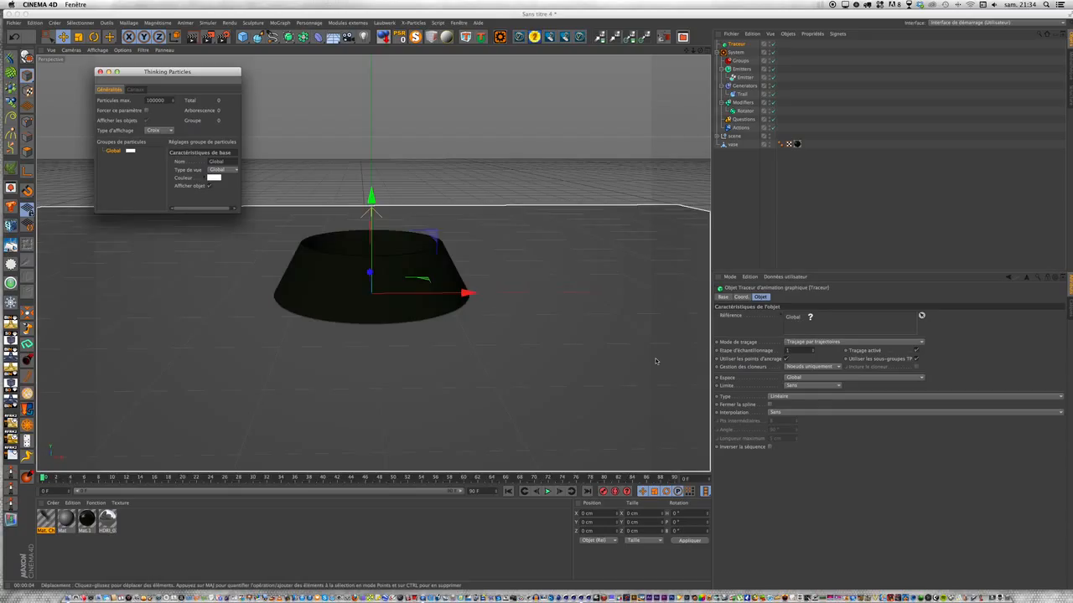
# Step: Play the animation and render the view to check the Tracer's splines, and return to frame 0
pyautogui.click(547, 491)
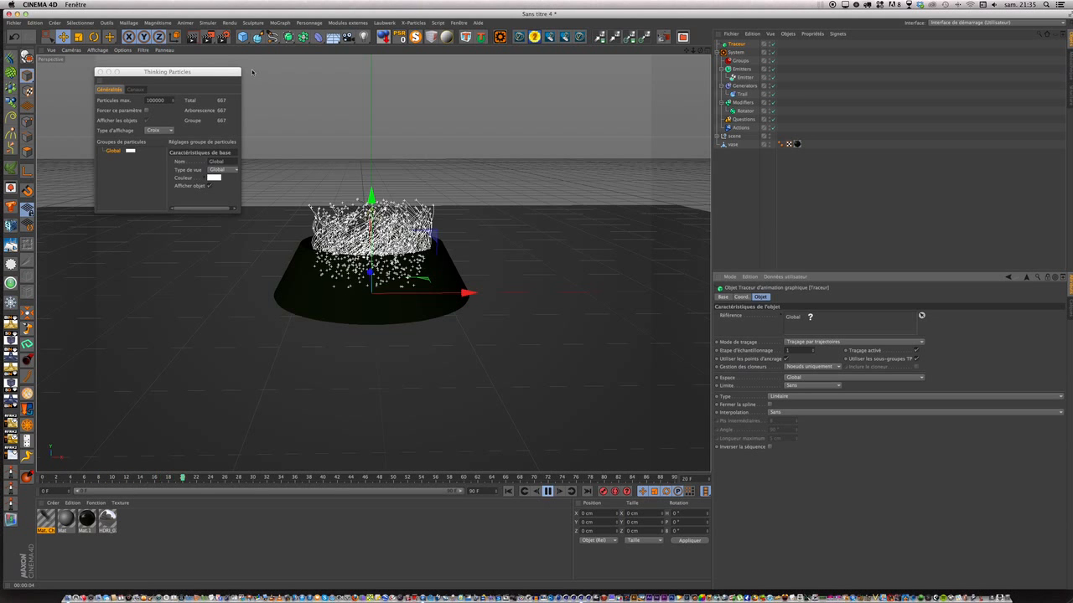
pyautogui.click(192, 39)
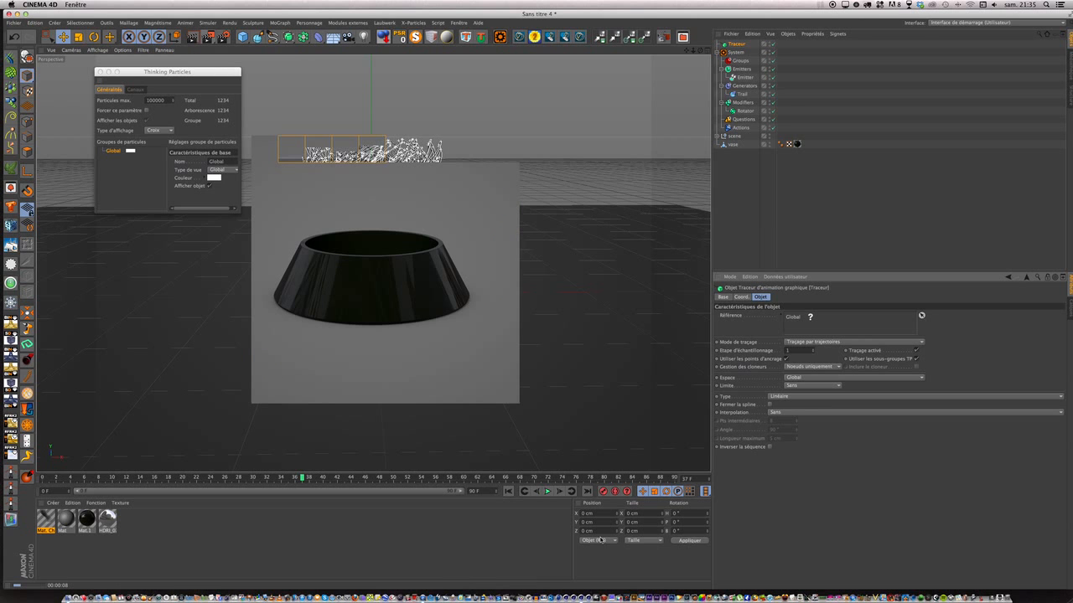
pyautogui.click(547, 491)
pyautogui.click(547, 491)
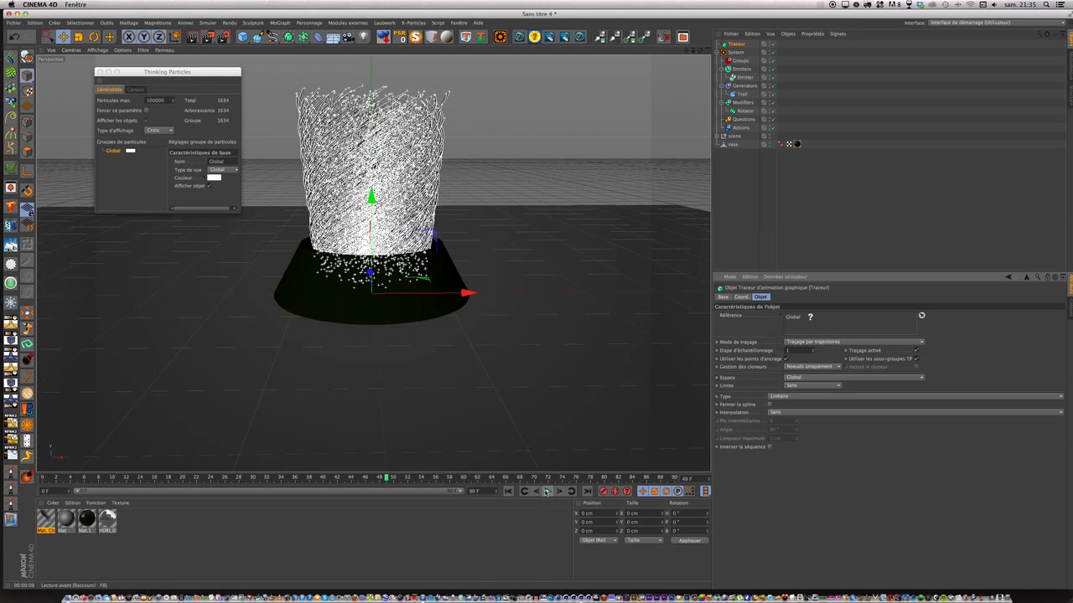
pyautogui.click(509, 491)
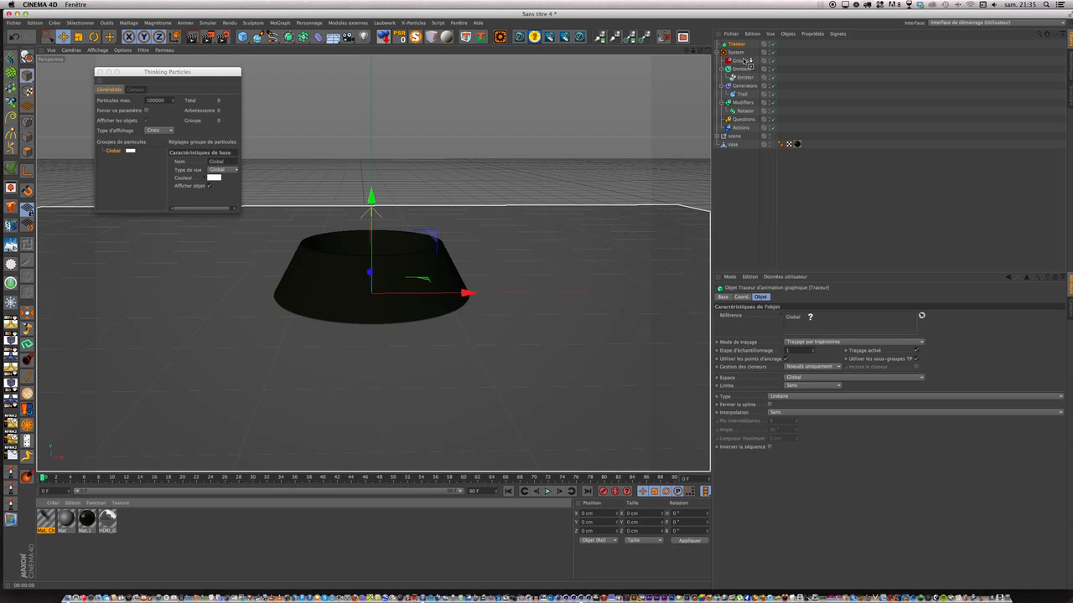
# Step: Apply the hair material Mat. Cheveux to the Tracer, and check it with a playback and a view render
pyautogui.click(780, 44)
pyautogui.click(547, 491)
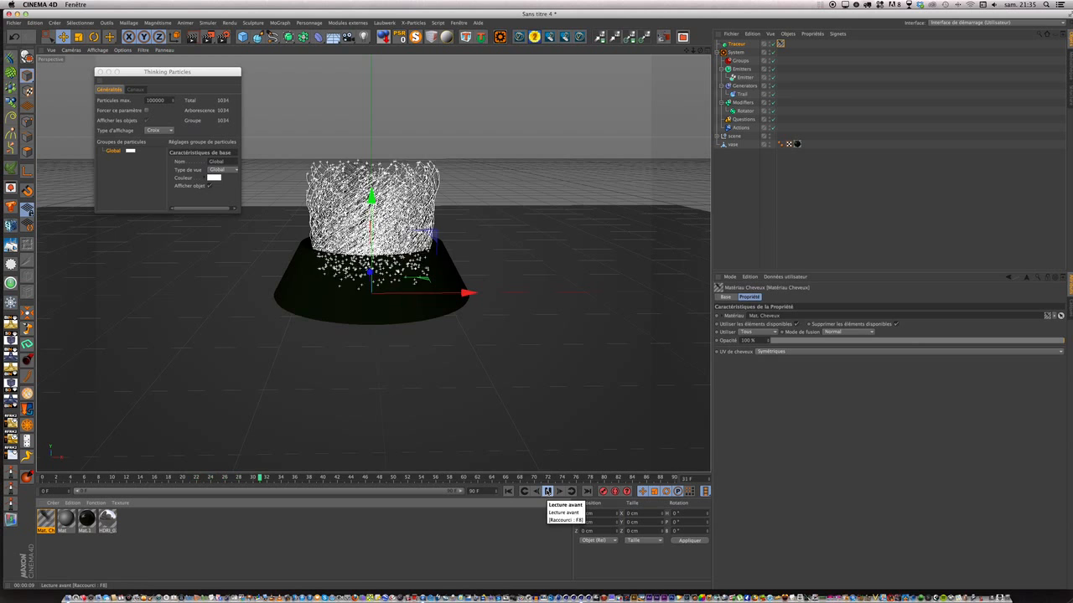
pyautogui.click(192, 36)
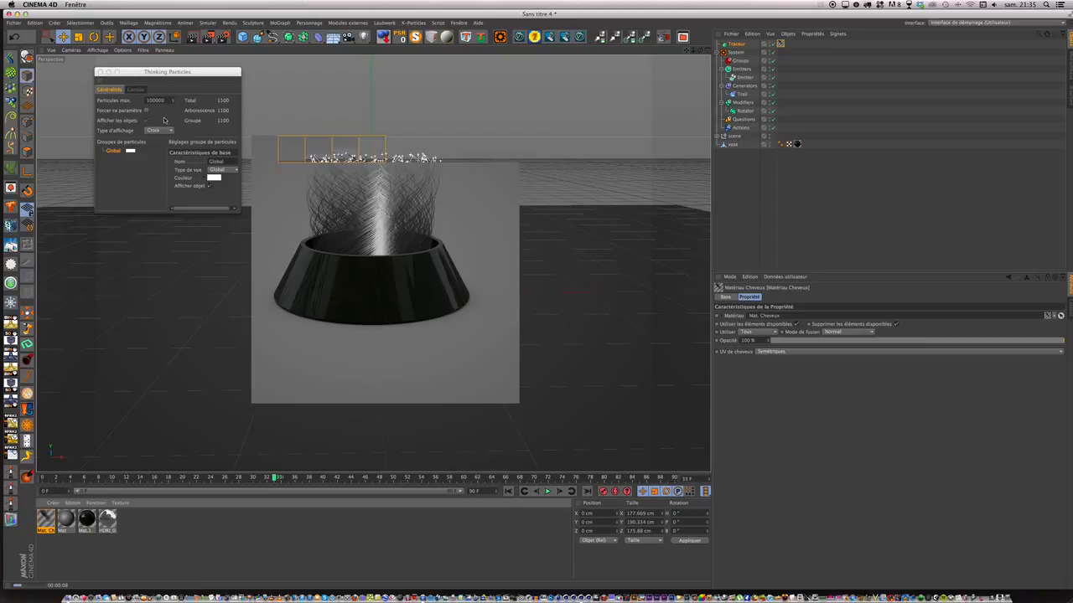
# Step: Limit the Thinking Particles maximum to 3 particles, and check the effect with a playback from frame 0 and a view render
pyautogui.click(165, 100)
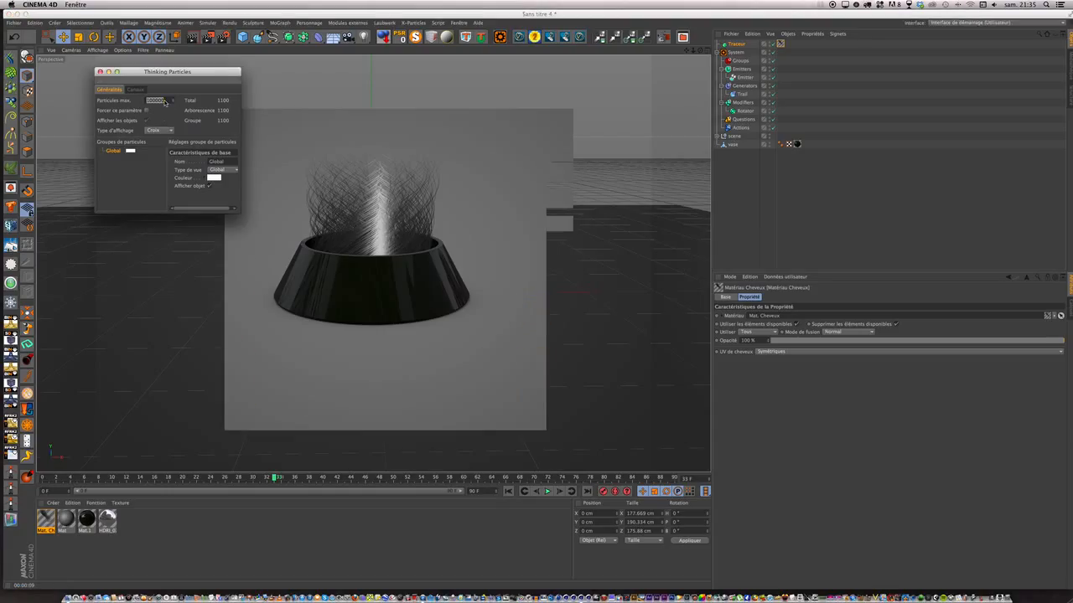
pyautogui.write('1')
pyautogui.click(507, 491)
pyautogui.click(548, 491)
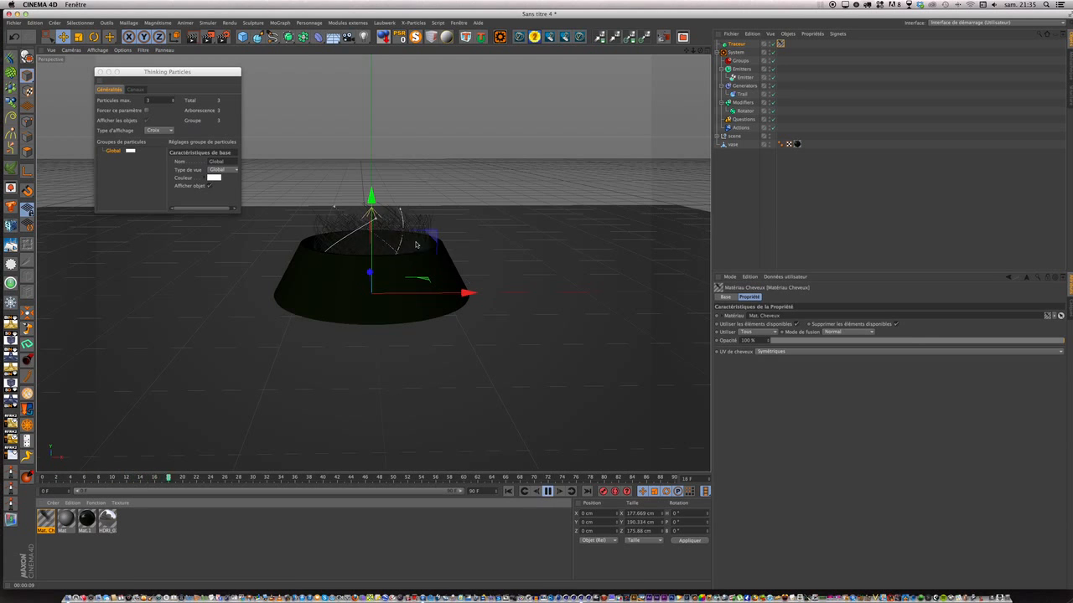
pyautogui.click(548, 491)
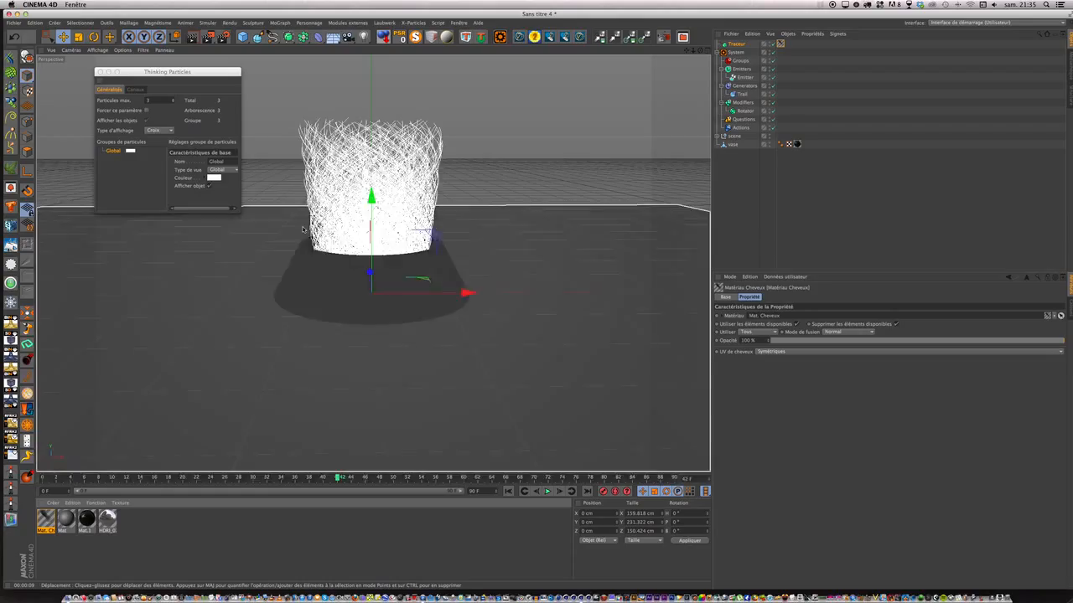
pyautogui.click(193, 38)
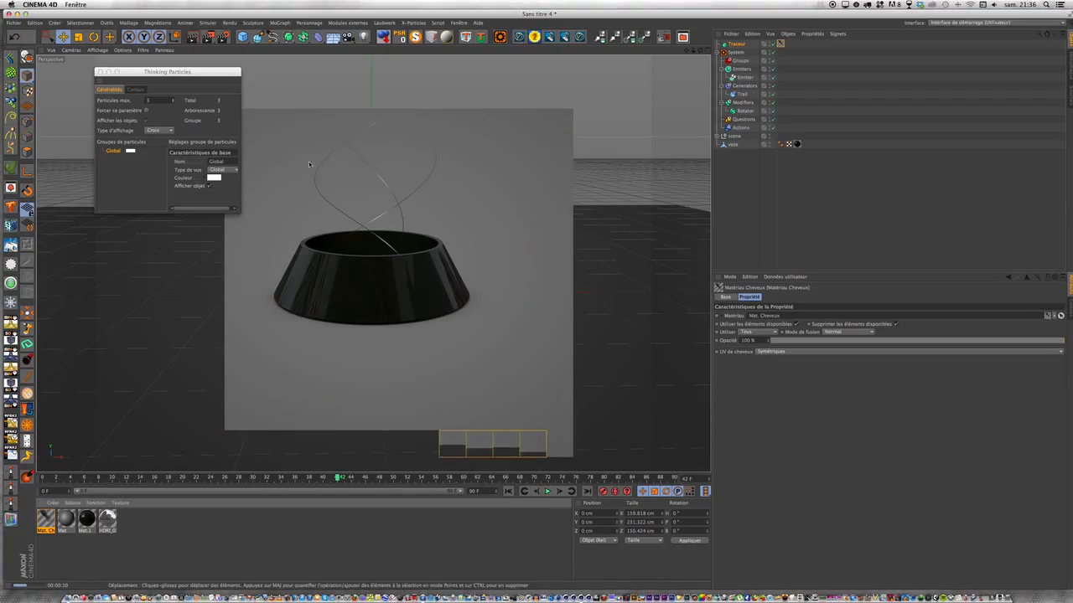
# Step: Restore the Thinking Particles maximum to 100000, close the settings window, and replay the animation from frame 0
pyautogui.click(164, 101)
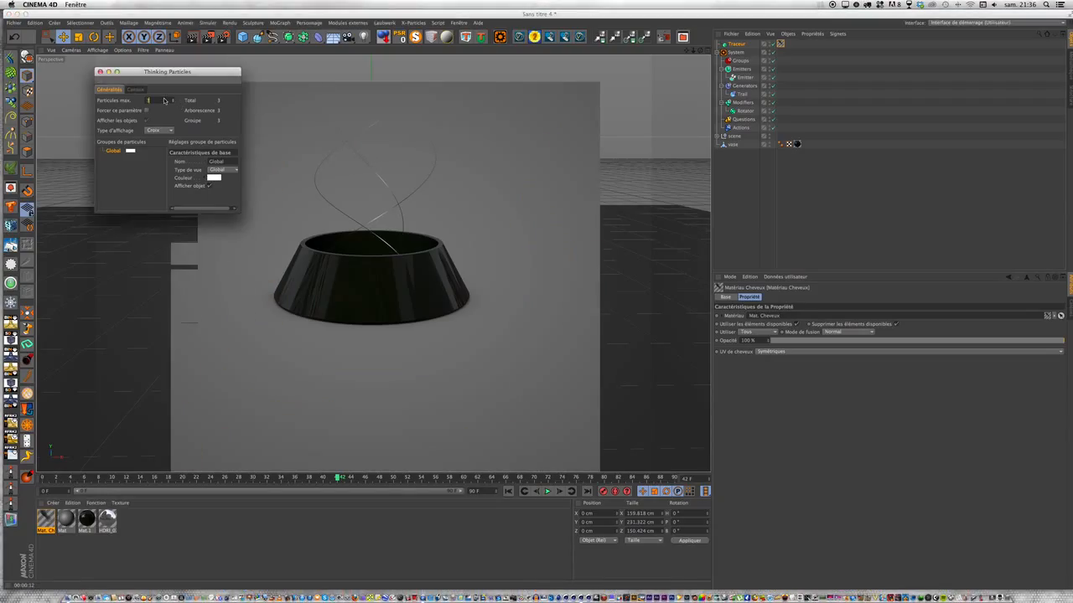
pyautogui.write('100000')
pyautogui.click(100, 72)
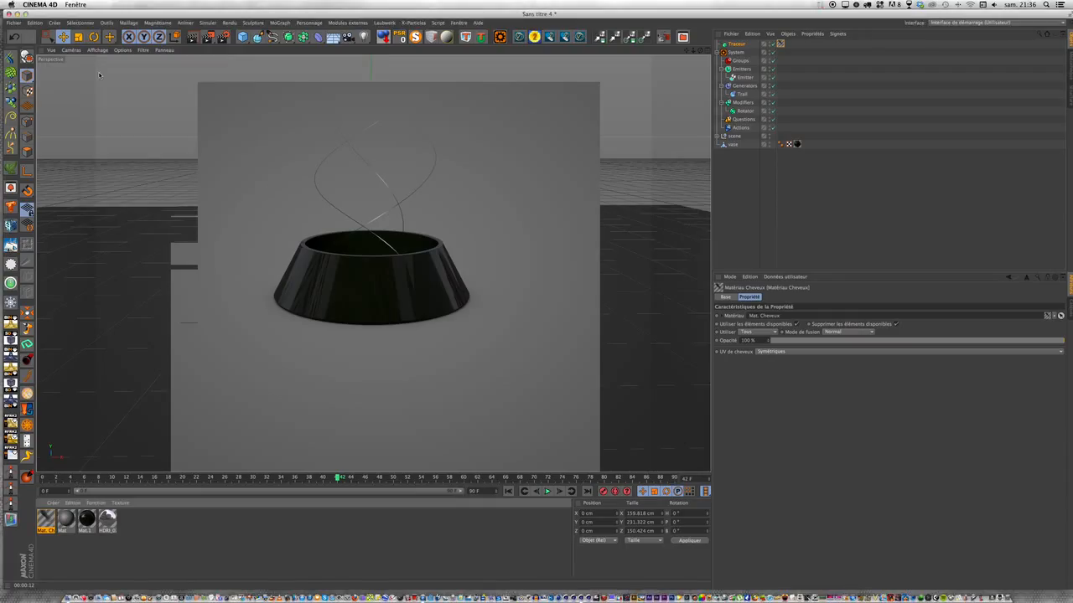
pyautogui.click(507, 492)
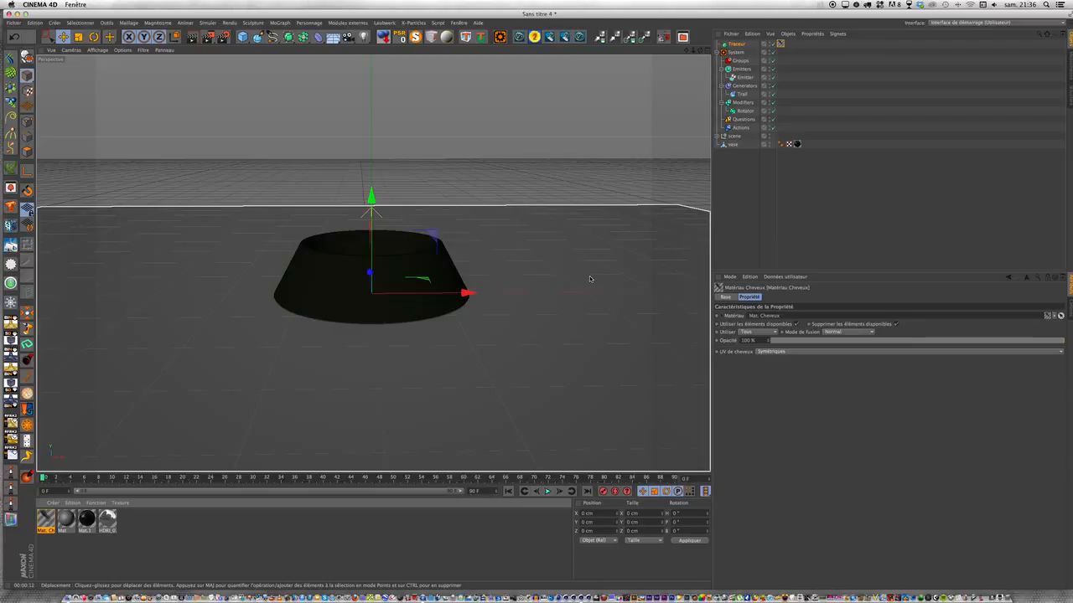
pyautogui.click(547, 492)
pyautogui.click(547, 492)
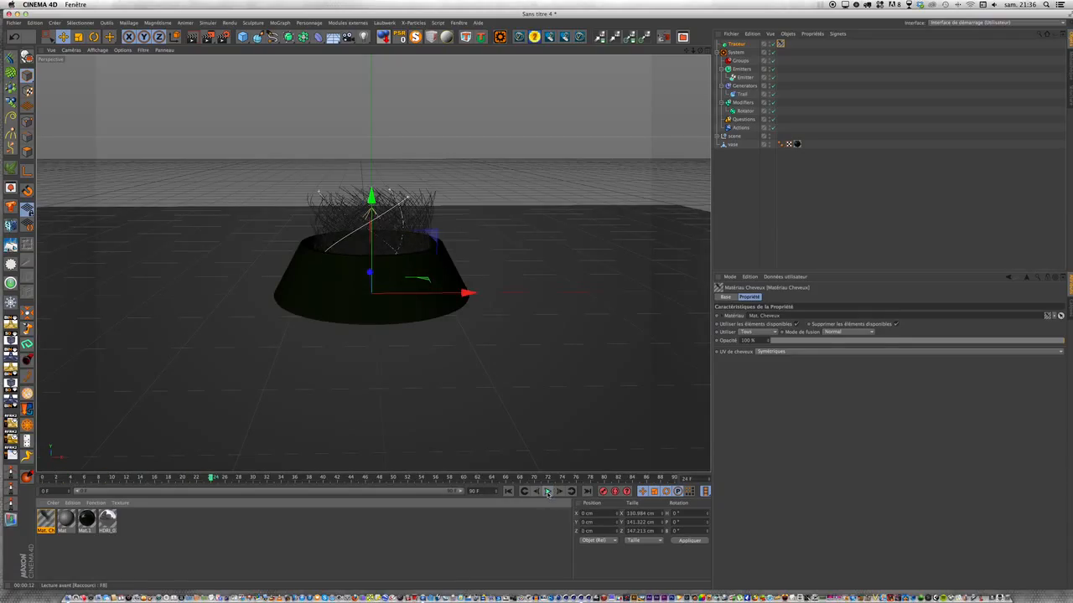
# Step: Reopen the Thinking Particles settings, enter a maximum of 100000 particles again, and close the window
pyautogui.click(206, 23)
pyautogui.moveTo(222, 64)
pyautogui.click(264, 69)
pyautogui.write('100000')
pyautogui.press('Return')
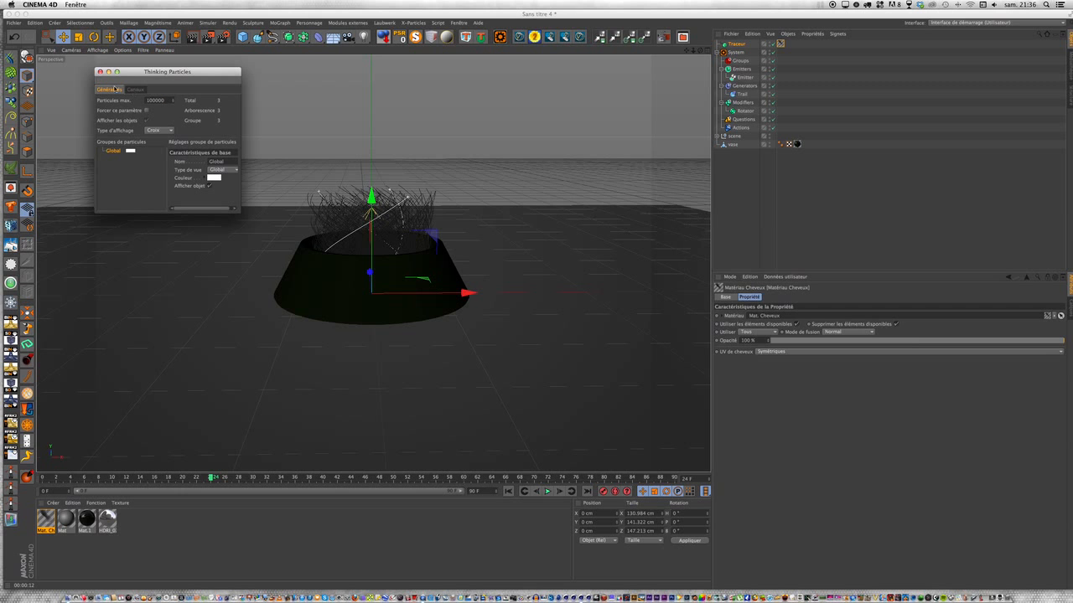
pyautogui.click(100, 72)
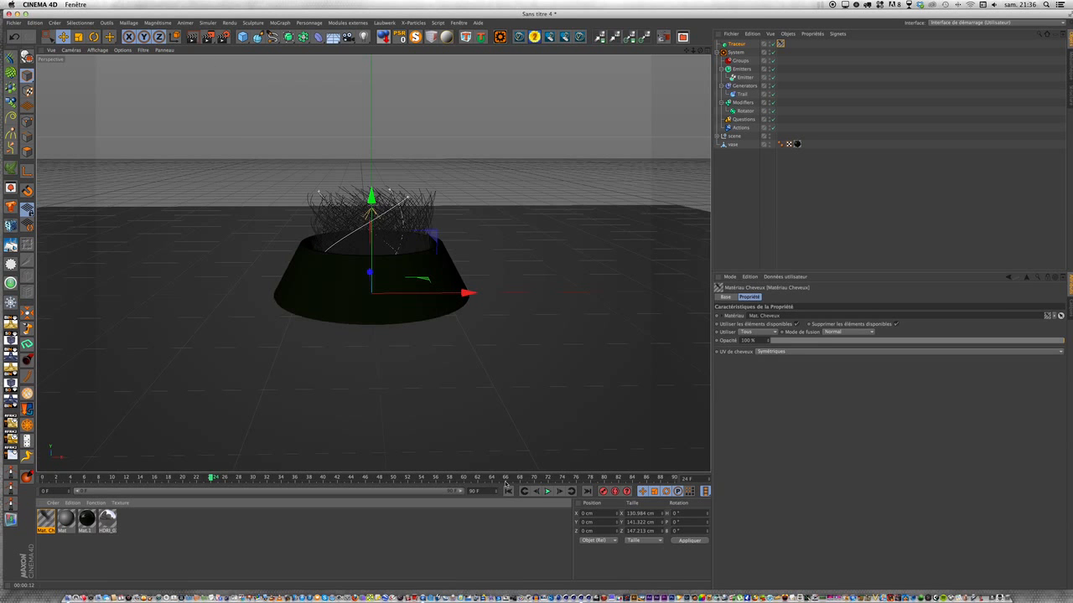
# Step: Play the animation from frame 0 and render the view to check the full set of hair strands
pyautogui.click(508, 492)
pyautogui.click(548, 492)
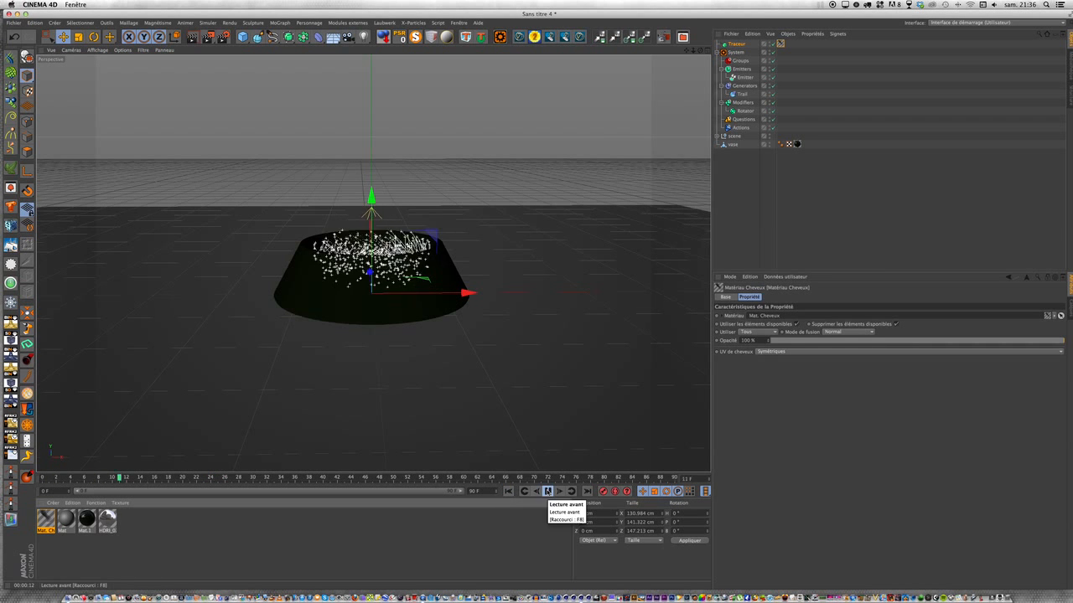
pyautogui.click(193, 38)
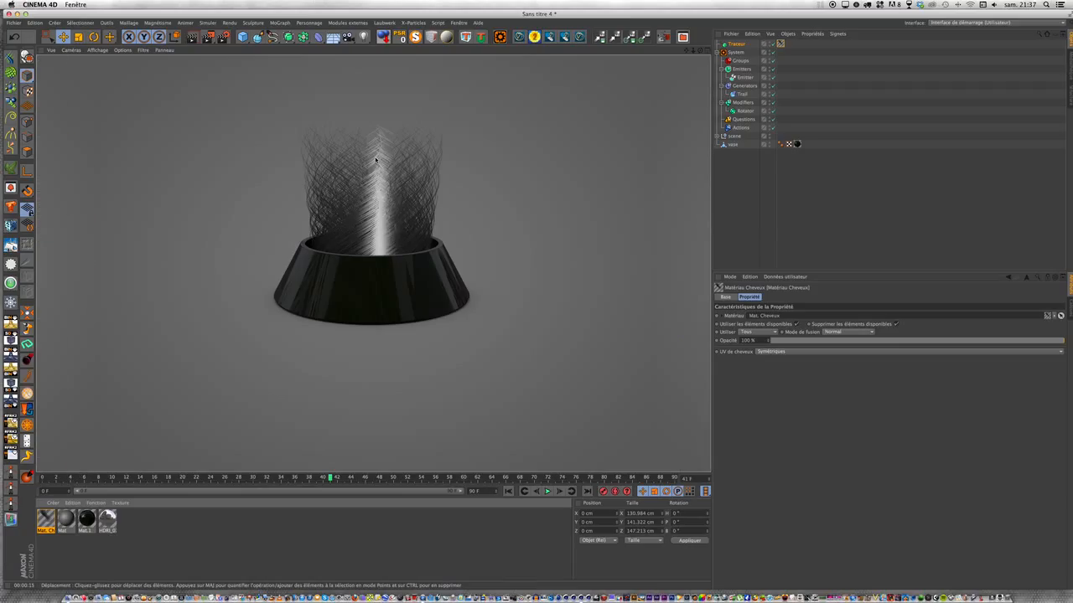
# Step: Disable the specular channel (Spécularité) of the hair material Mat. Cheveux, and render the view
pyautogui.doubleClick(46, 525)
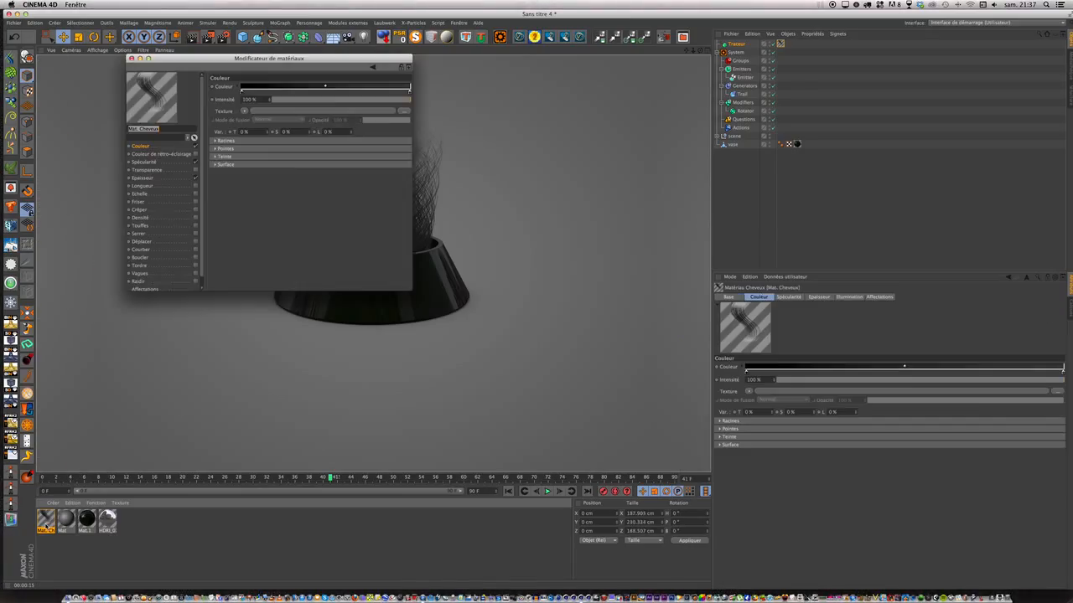
pyautogui.click(194, 162)
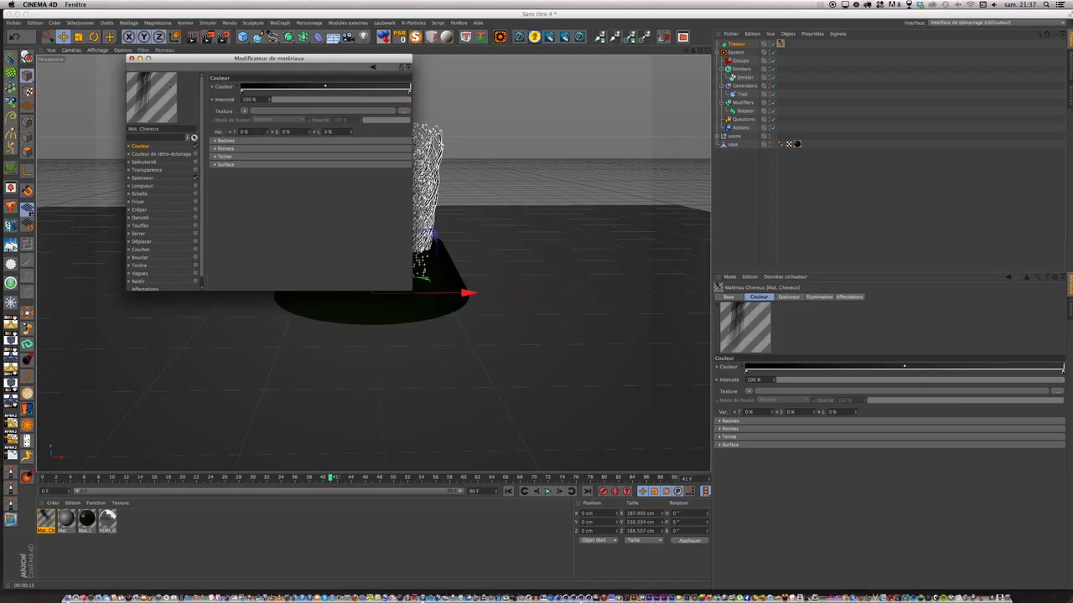
pyautogui.click(131, 59)
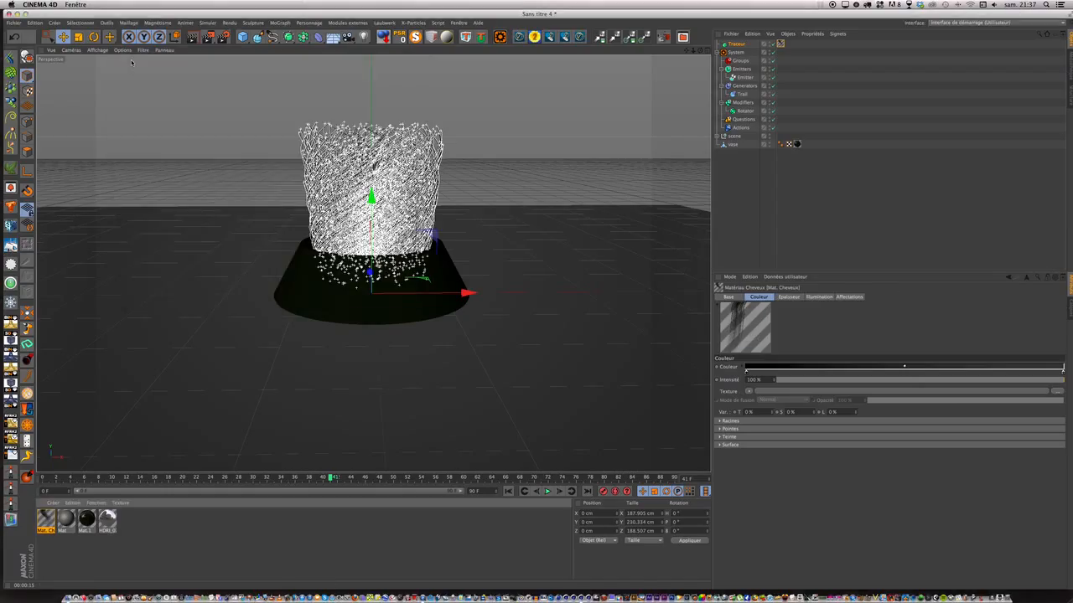
pyautogui.click(194, 37)
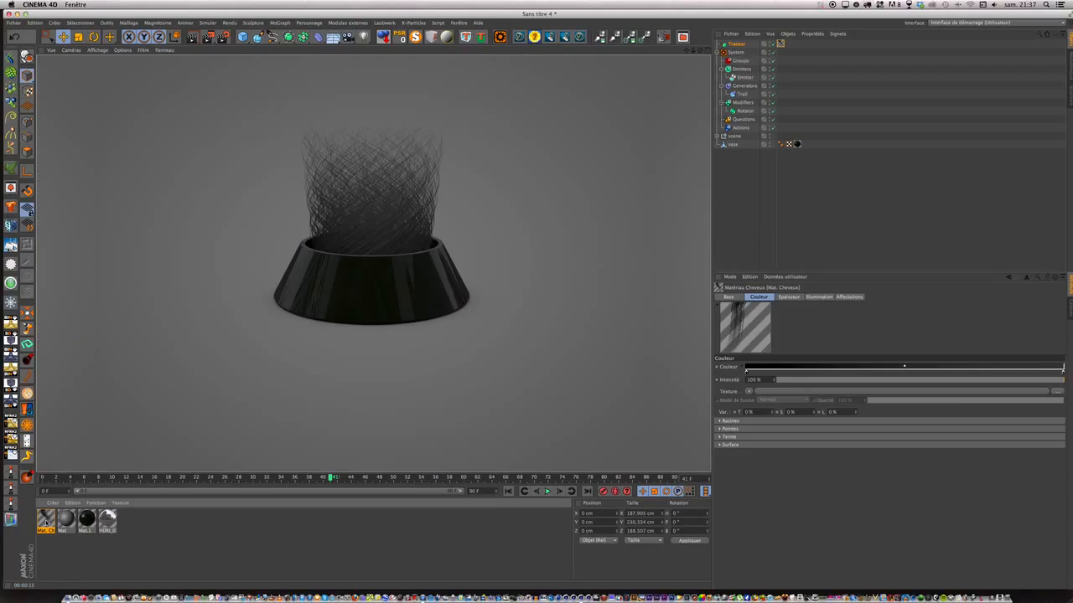
# Step: Add a Sprites generator to the X-Particles System and set its Sprite Type to Sphere
pyautogui.click(740, 52)
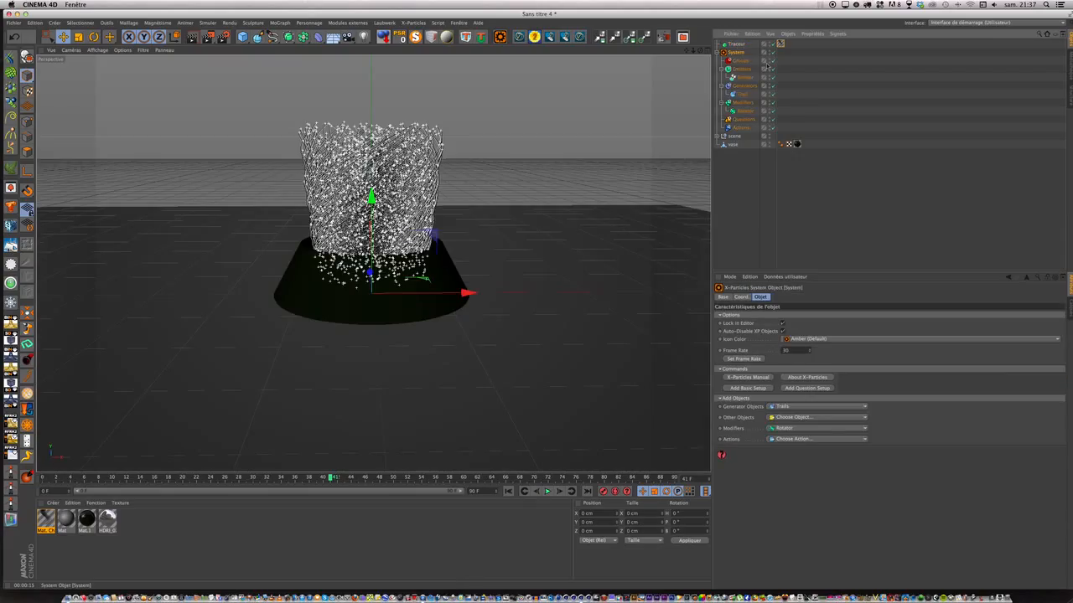
pyautogui.click(785, 407)
pyautogui.click(806, 450)
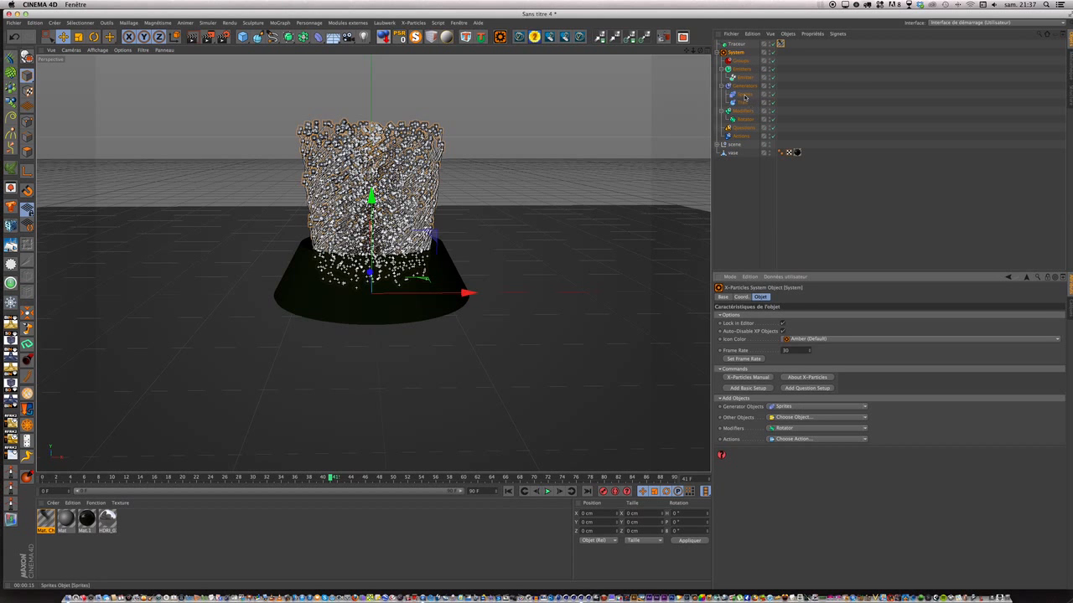
pyautogui.click(744, 94)
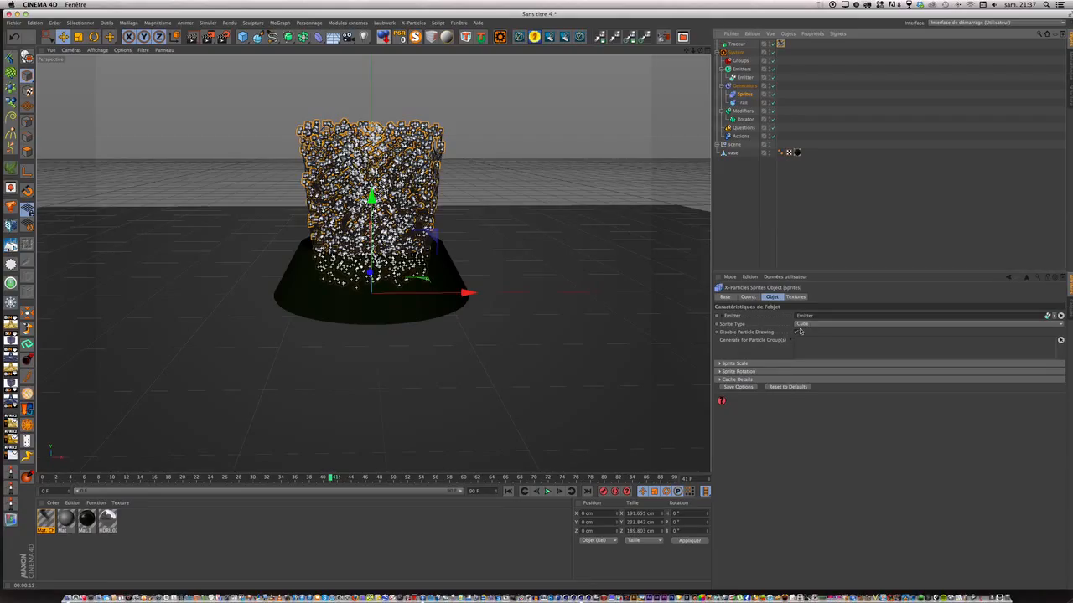
pyautogui.click(800, 324)
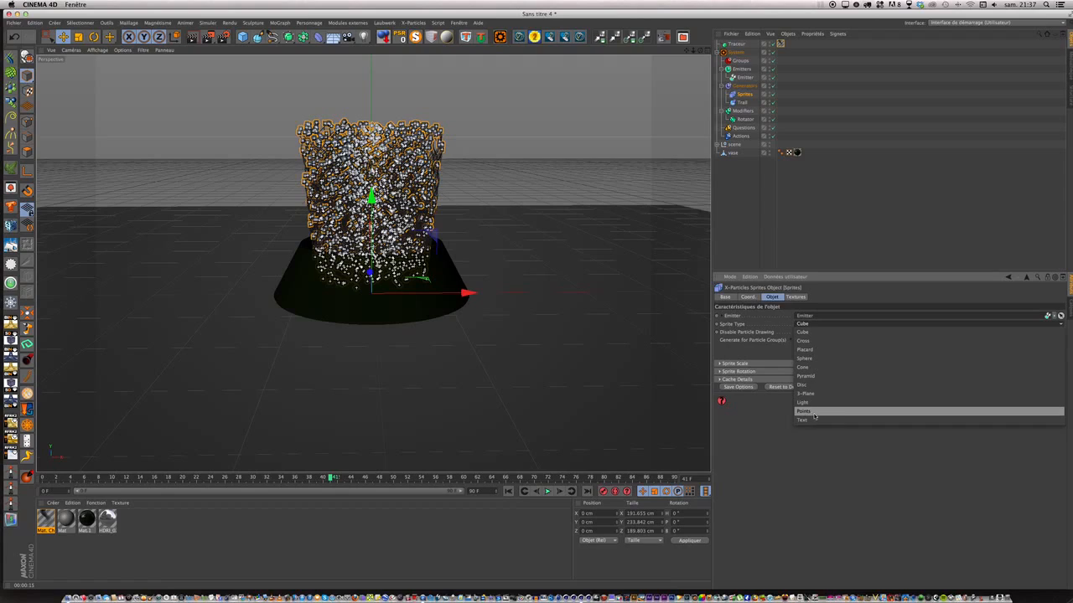
pyautogui.click(814, 358)
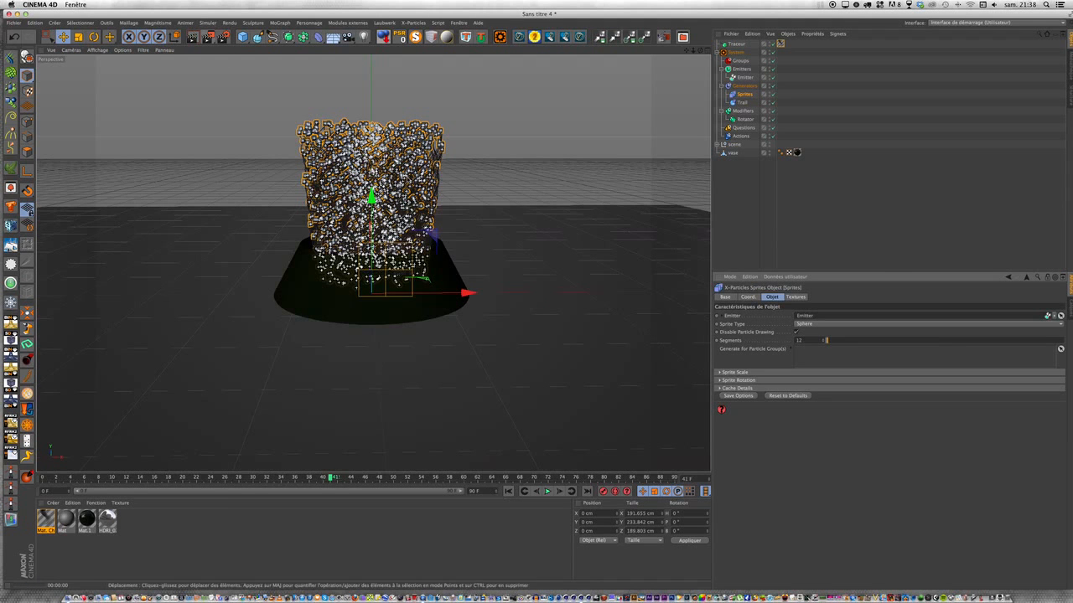
# Step: Play the animation from frame 0, render the view to check the sphere sprites, and review the available sprite types
pyautogui.click(507, 491)
pyautogui.click(547, 491)
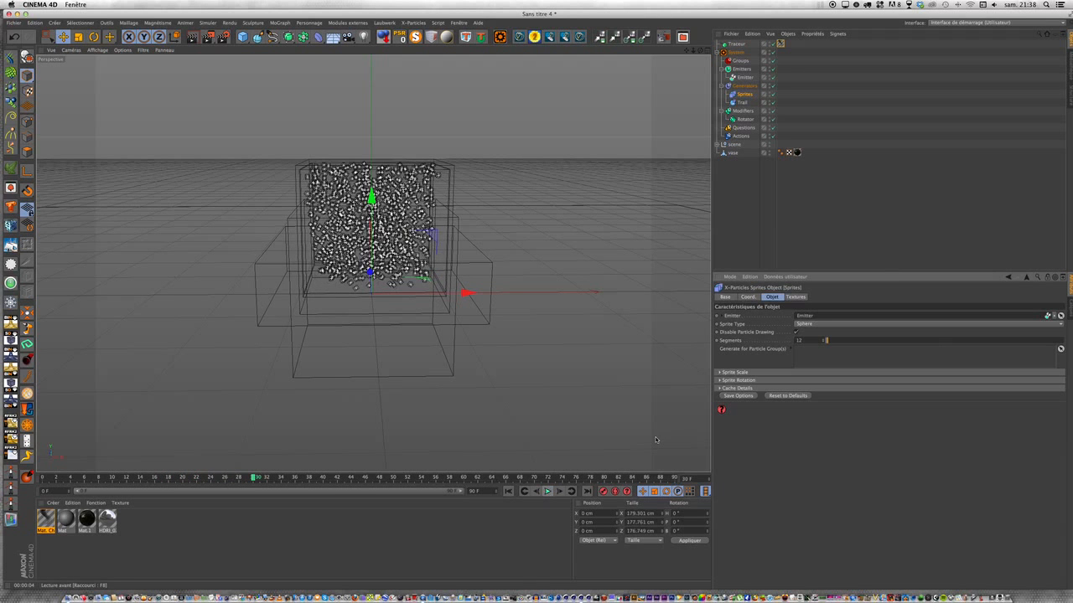
pyautogui.click(192, 37)
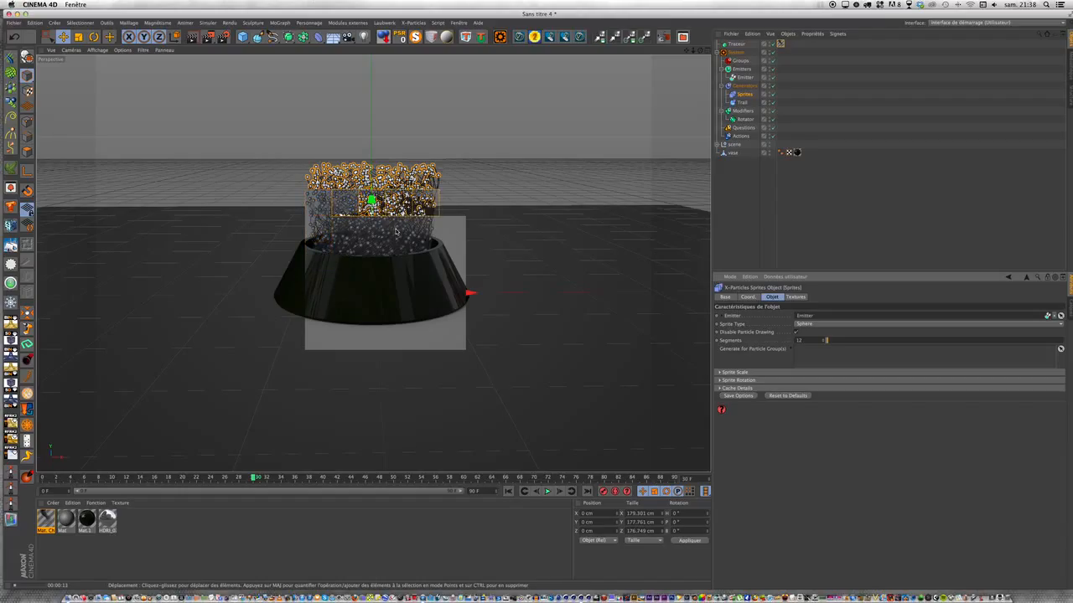
pyautogui.click(802, 324)
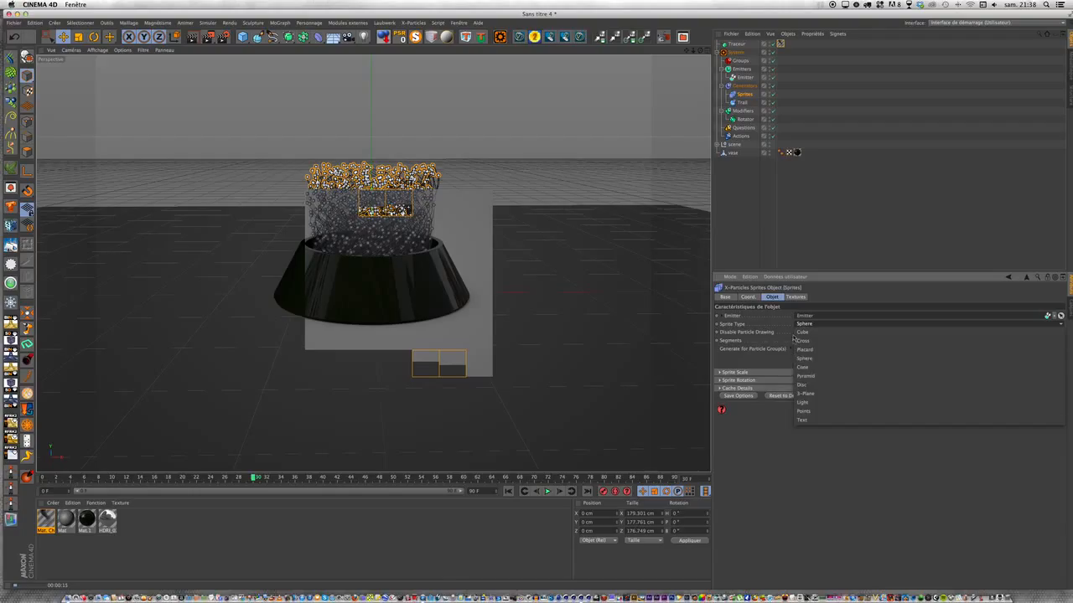
pyautogui.click(762, 354)
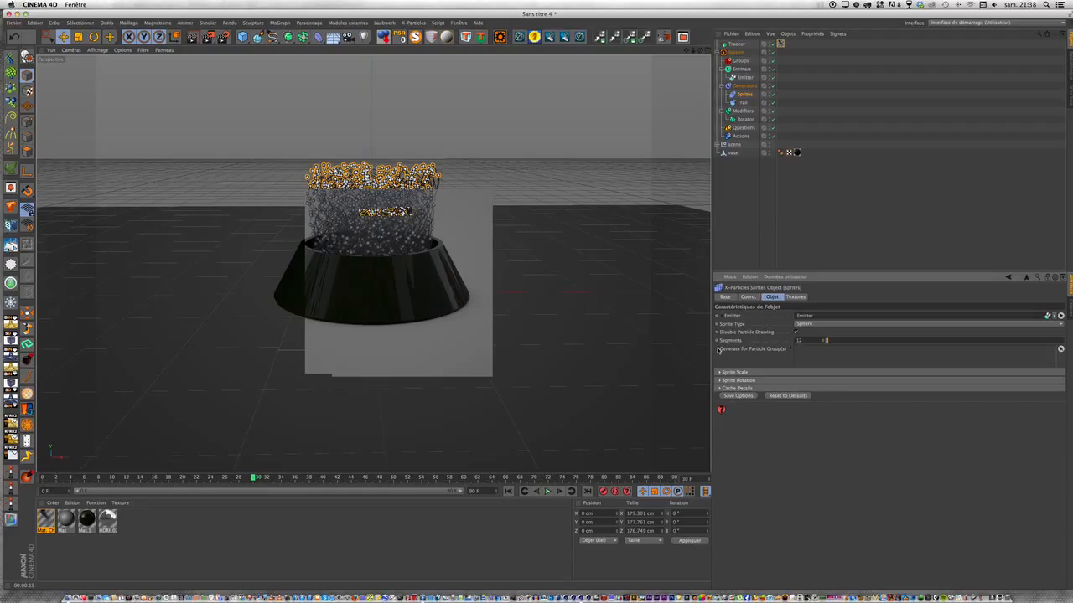
# Step: Return to frame 0, lower the Emitter's Birthrate to 696, and check it with a playback and a view render
pyautogui.click(741, 68)
pyautogui.click(508, 491)
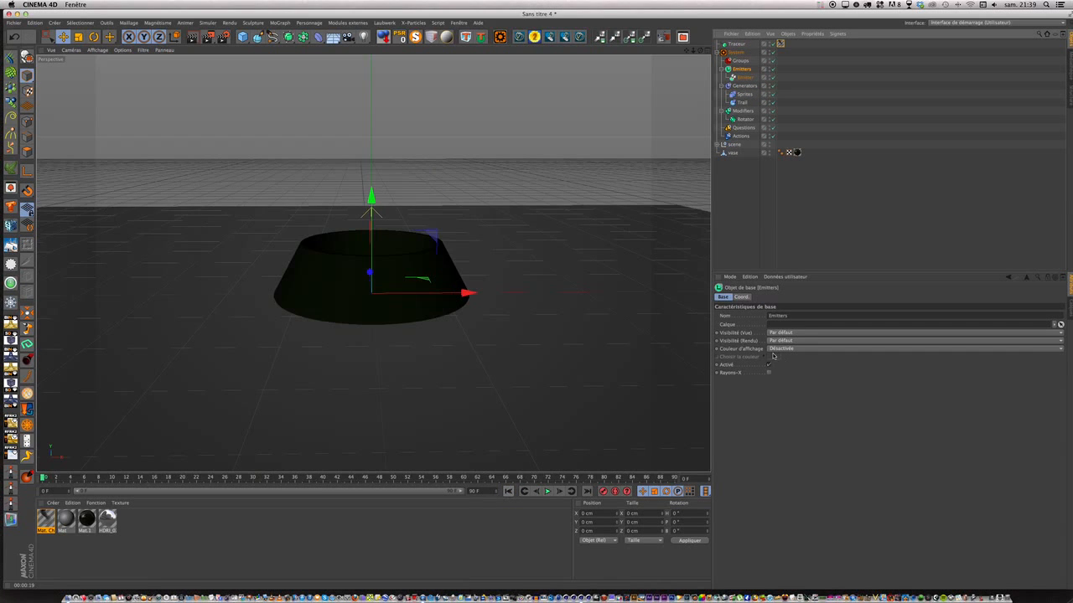
pyautogui.click(735, 77)
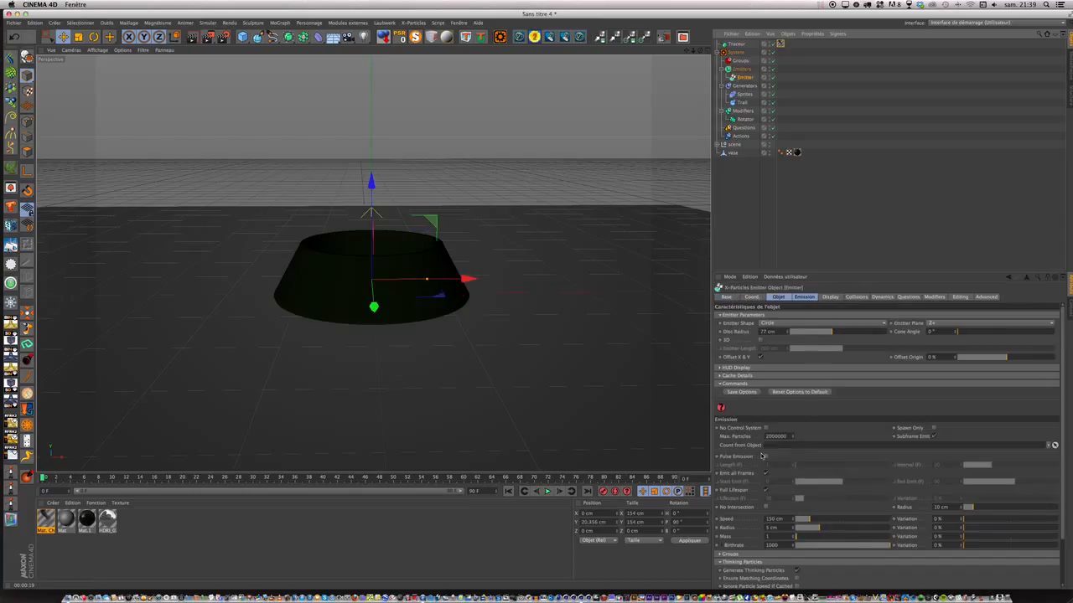
pyautogui.click(805, 298)
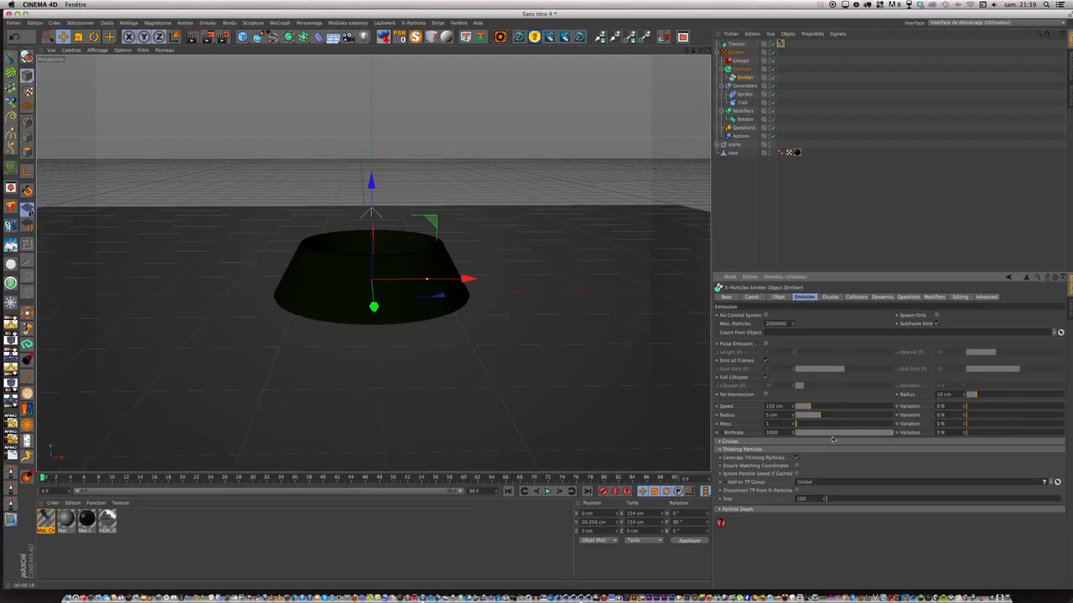
pyautogui.click(863, 434)
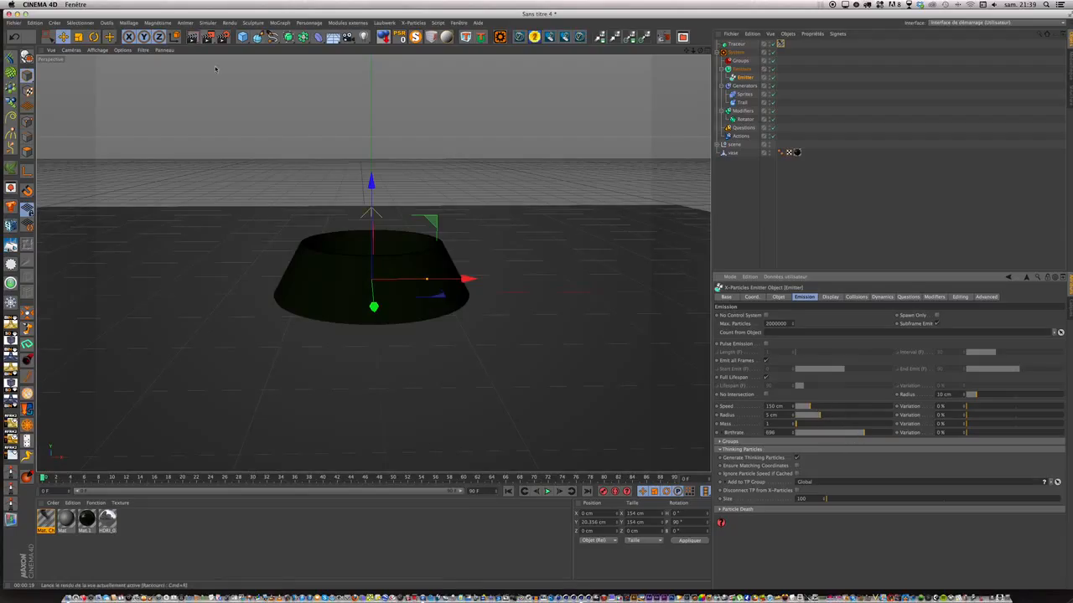
pyautogui.click(547, 491)
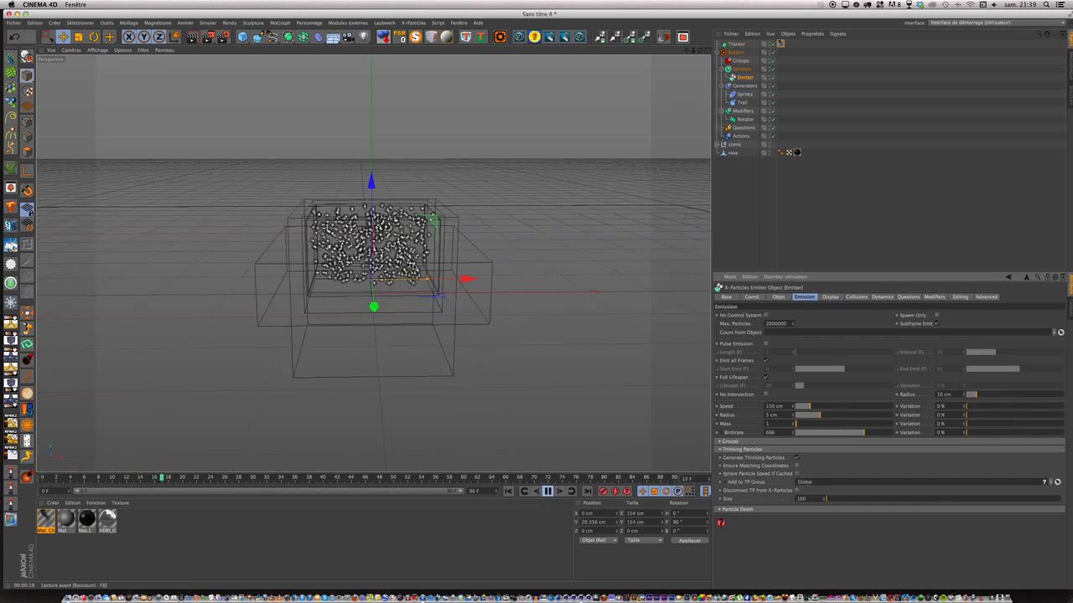
pyautogui.click(194, 38)
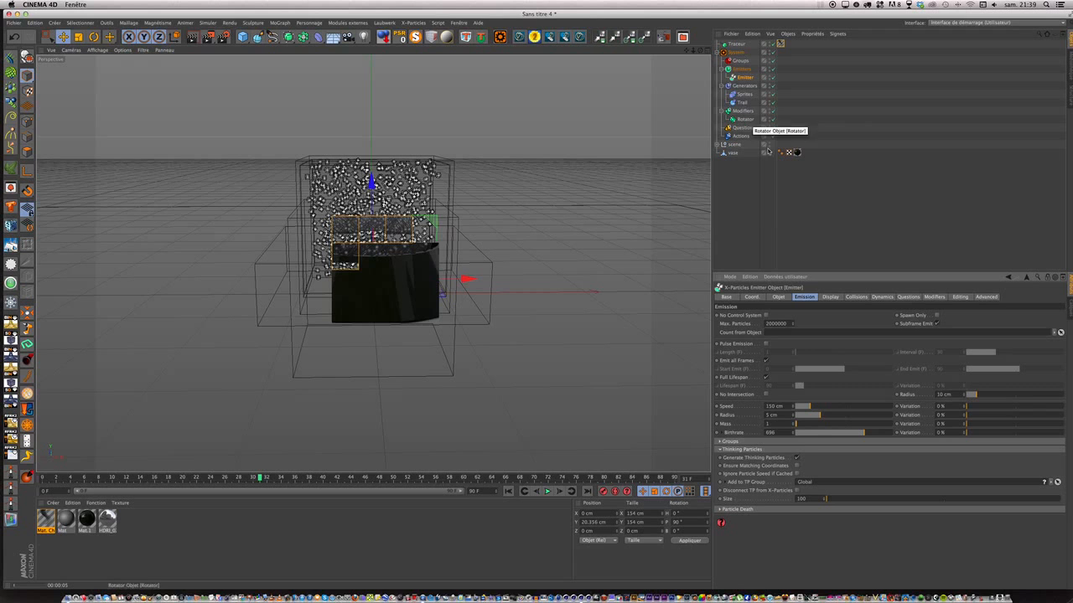
# Step: Set the Emitter's Birthrate to 117 and Speed to 266 cm, then play from frame 0 and render the view
pyautogui.click(807, 434)
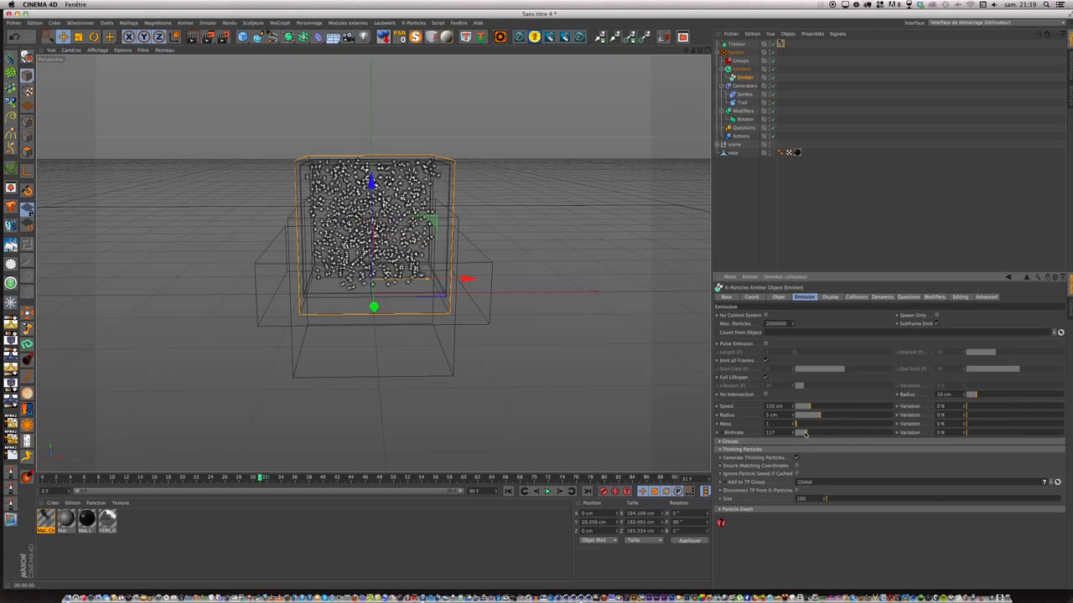
pyautogui.click(507, 492)
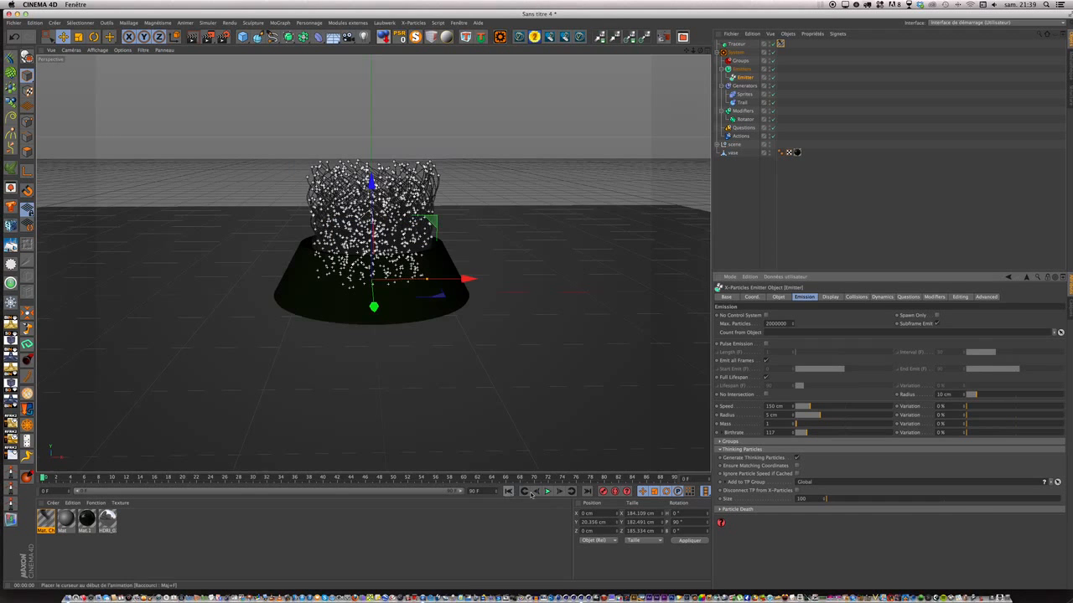
pyautogui.moveTo(811, 410); pyautogui.dragTo(821, 410)
pyautogui.click(547, 492)
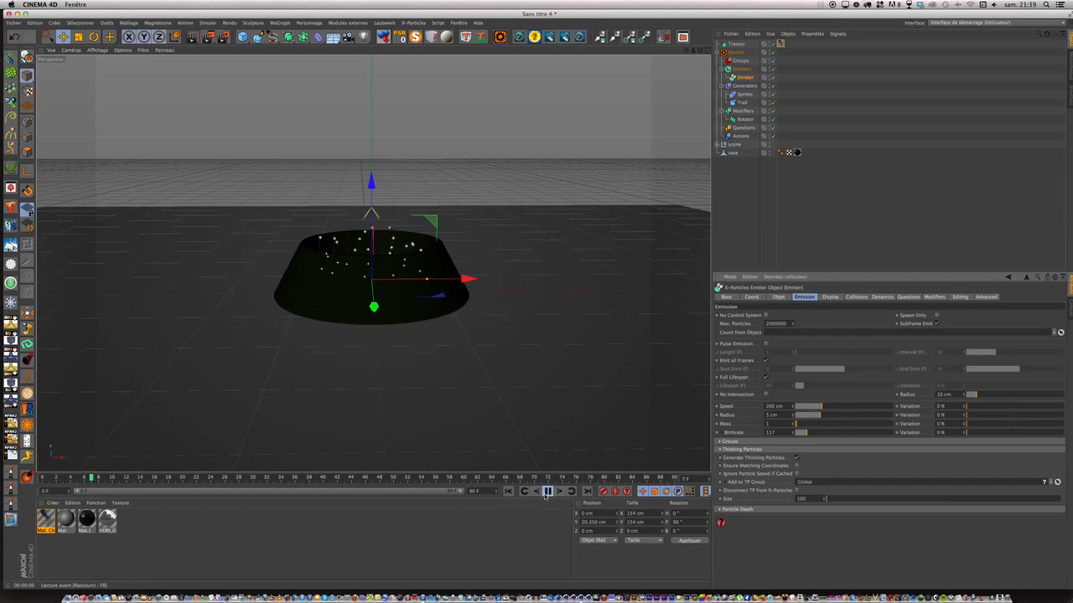
pyautogui.click(193, 40)
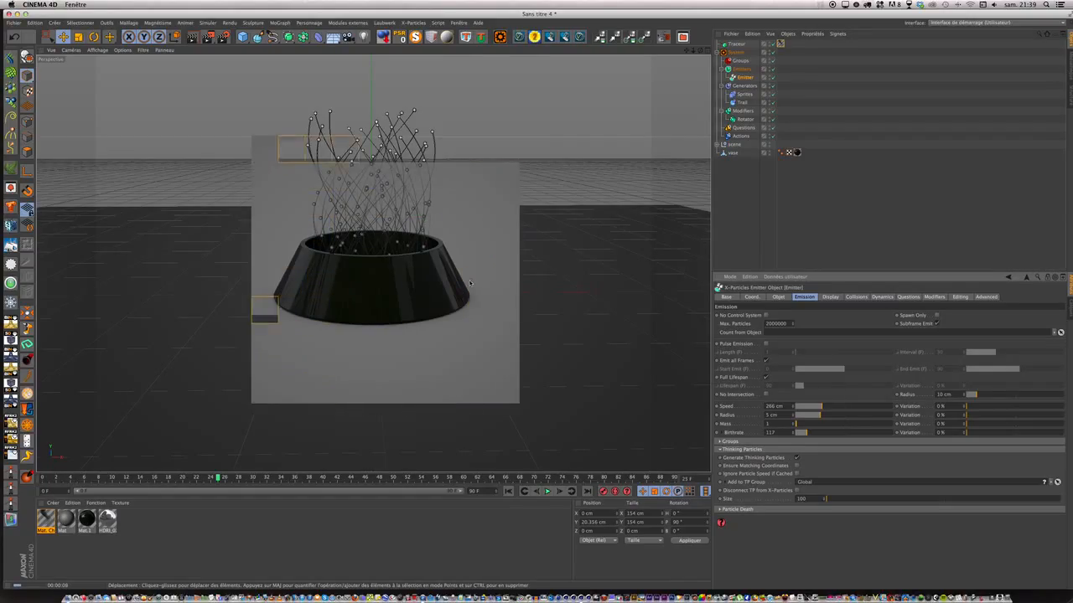
# Step: Set the Emitter's Birthrate to 1000 and apply the black Mat.1 material to the Sprites generator
pyautogui.moveTo(795, 432); pyautogui.dragTo(904, 432)
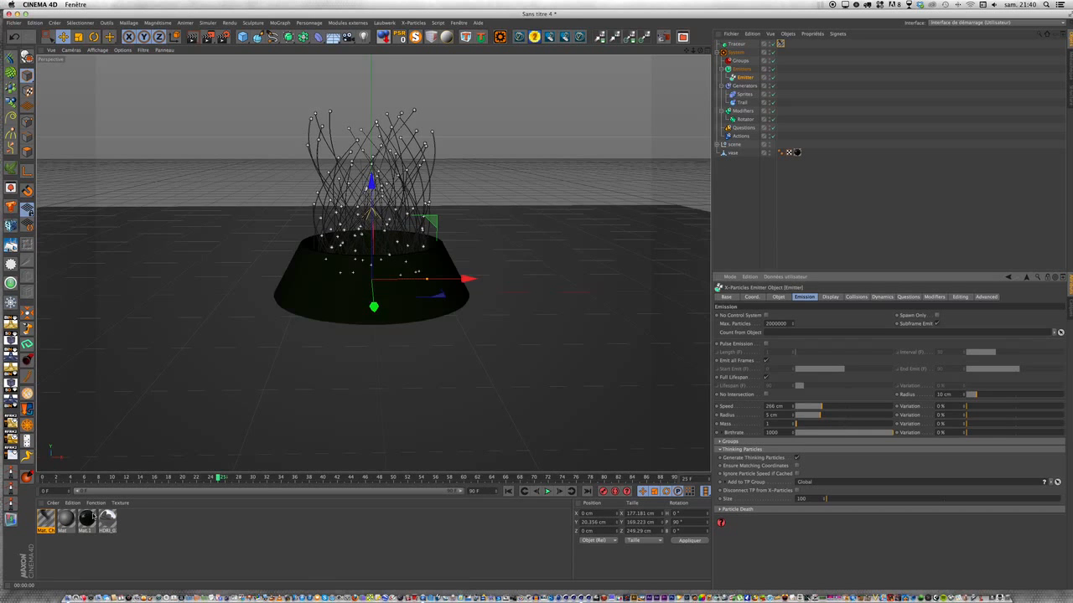
pyautogui.moveTo(94, 514); pyautogui.dragTo(764, 105)
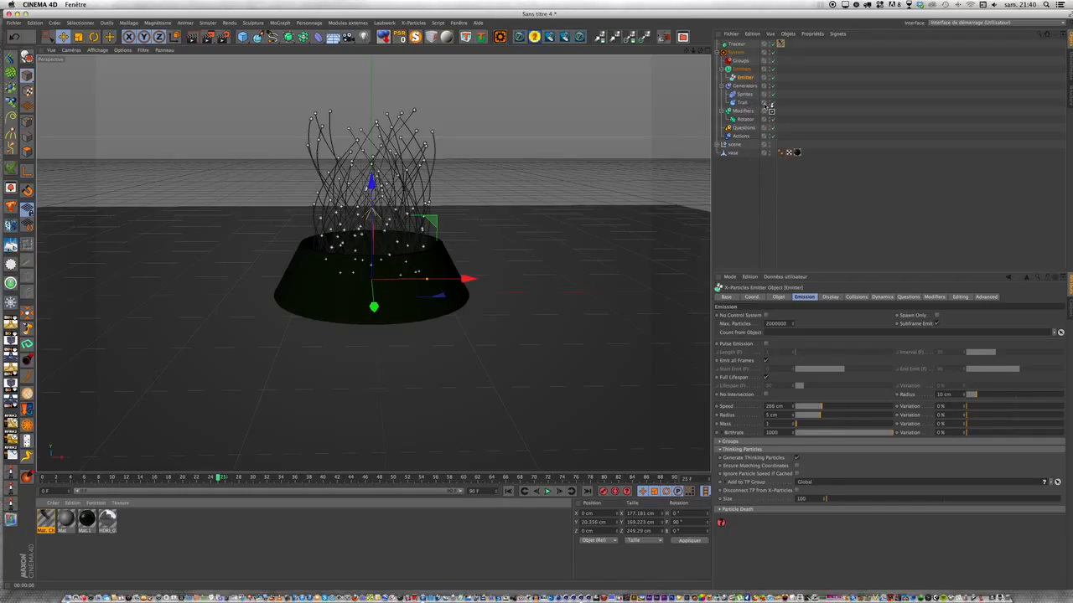
pyautogui.moveTo(765, 106); pyautogui.dragTo(745, 95)
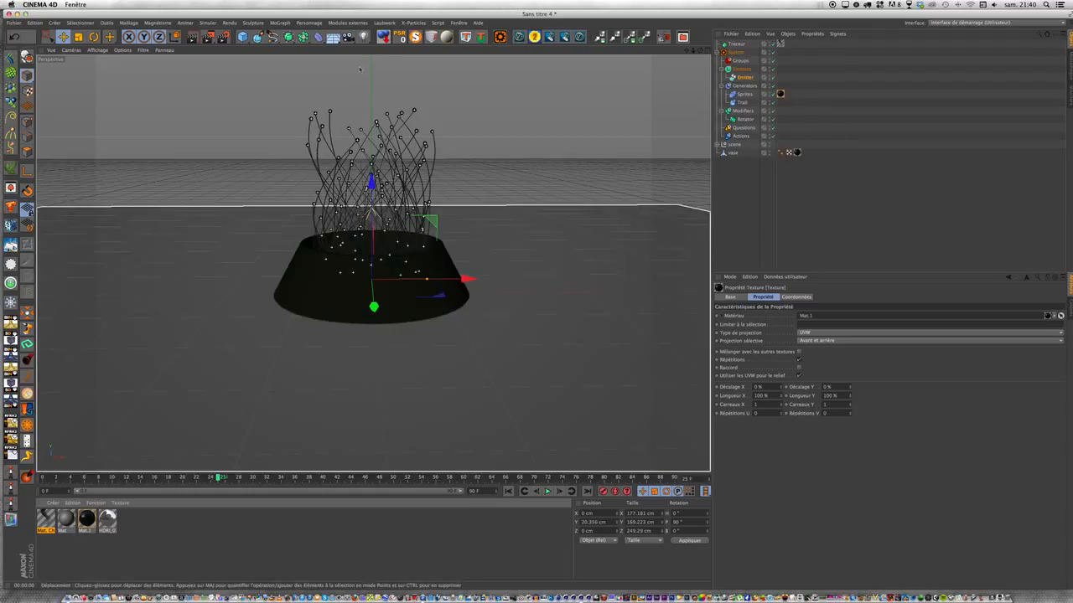
# Step: Add a standard particle emitter (Emetteur) to the scene and raise it above the vase
pyautogui.click(208, 24)
pyautogui.moveTo(217, 67)
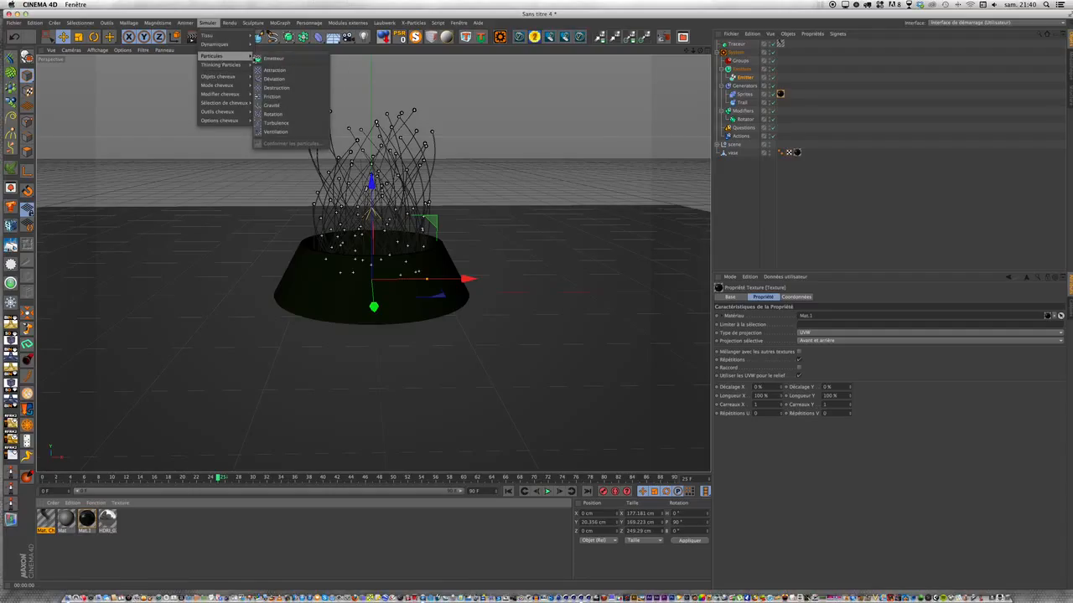
pyautogui.click(273, 58)
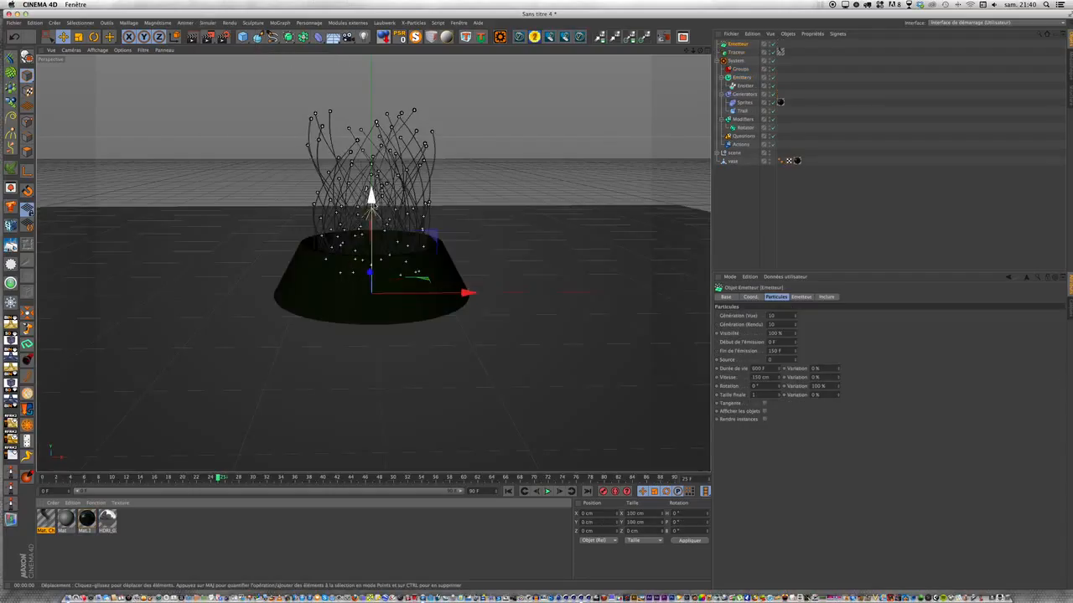
pyautogui.moveTo(371, 195); pyautogui.dragTo(371, 110)
pyautogui.moveTo(739, 46); pyautogui.dragTo(686, 26)
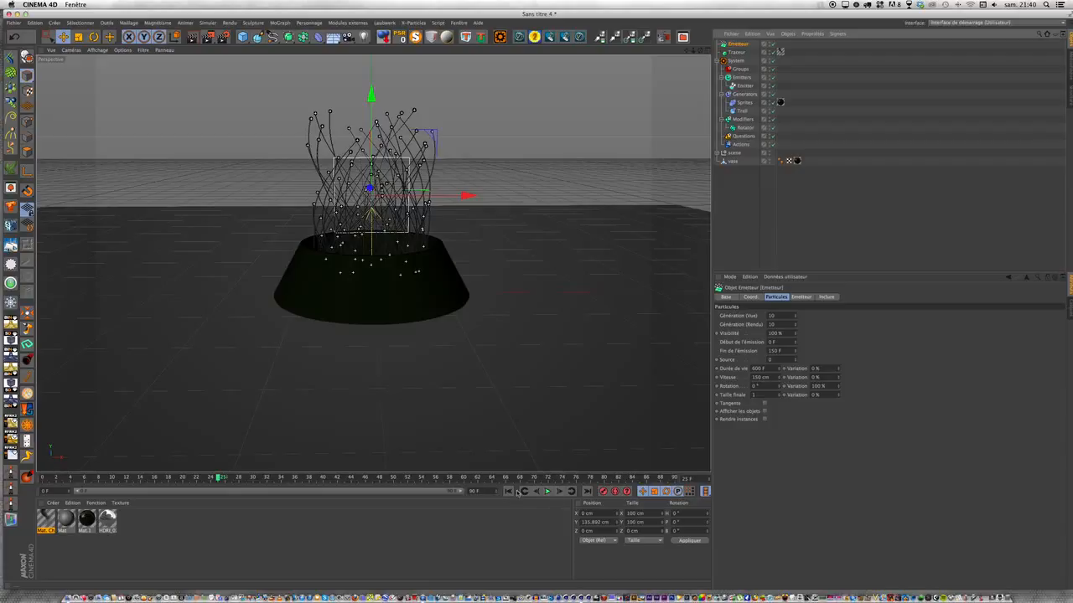
# Step: Return to frame 0 and align the Emetteur with the X-Particles Emitter by temporarily parenting it and resetting its PSR
pyautogui.click(513, 492)
pyautogui.moveTo(742, 55); pyautogui.dragTo(746, 86)
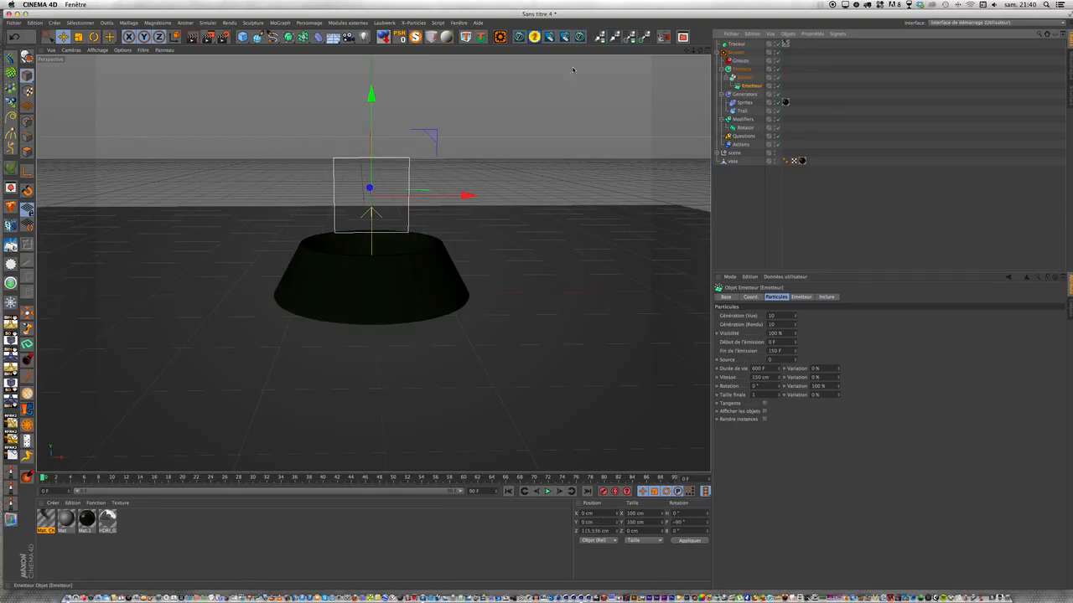
pyautogui.click(399, 38)
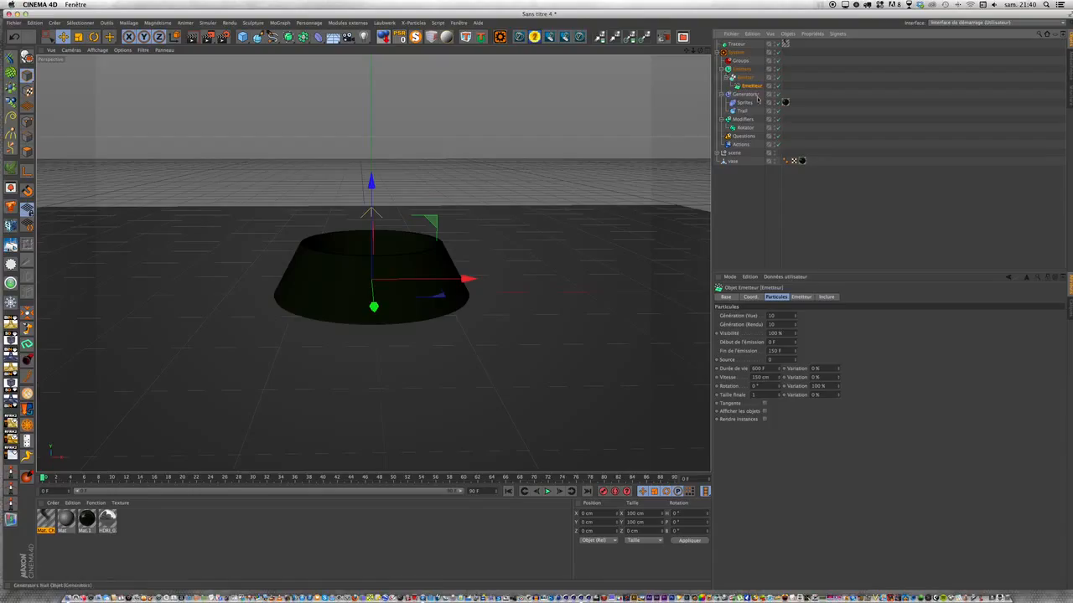
pyautogui.moveTo(753, 85); pyautogui.dragTo(745, 44)
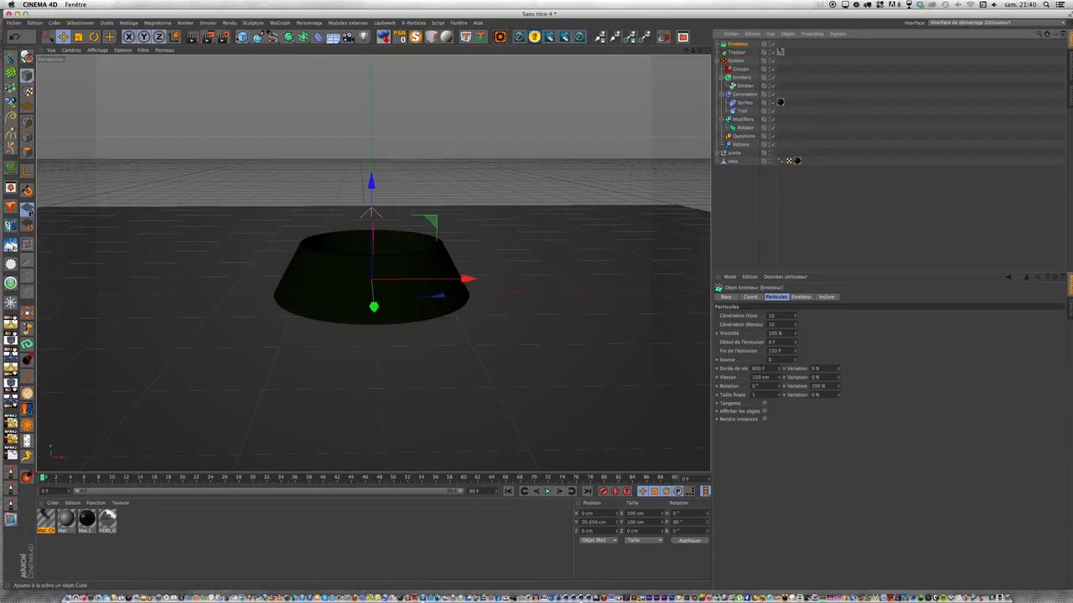
# Step: Add a sphere with a 2 cm radius and make it a child of the Emetteur
pyautogui.moveTo(242, 37); pyautogui.dragTo(464, 63)
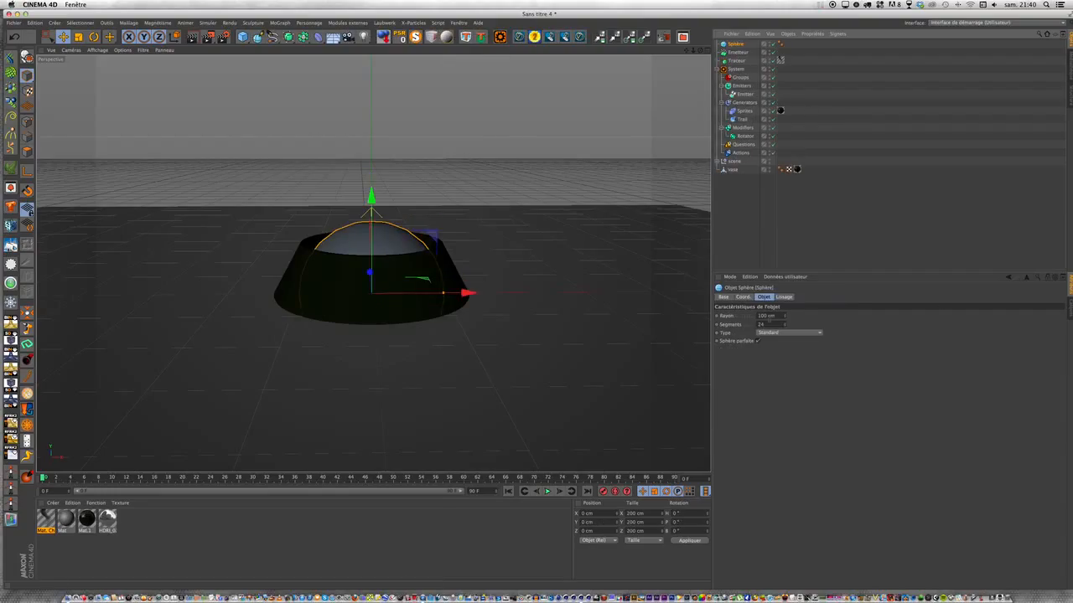
pyautogui.doubleClick(768, 317)
pyautogui.write('2')
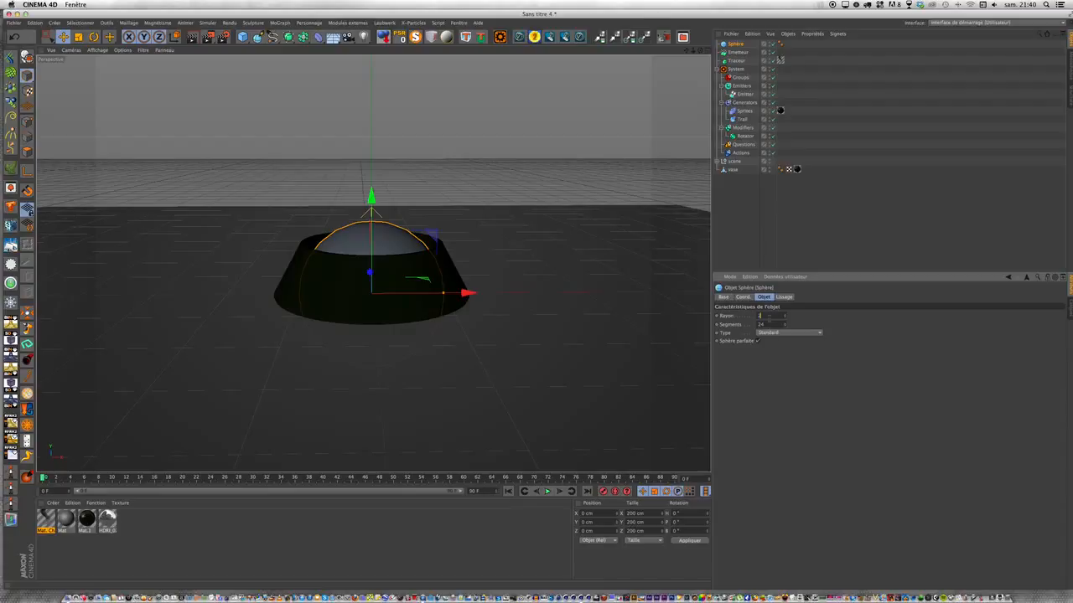
pyautogui.press('Return')
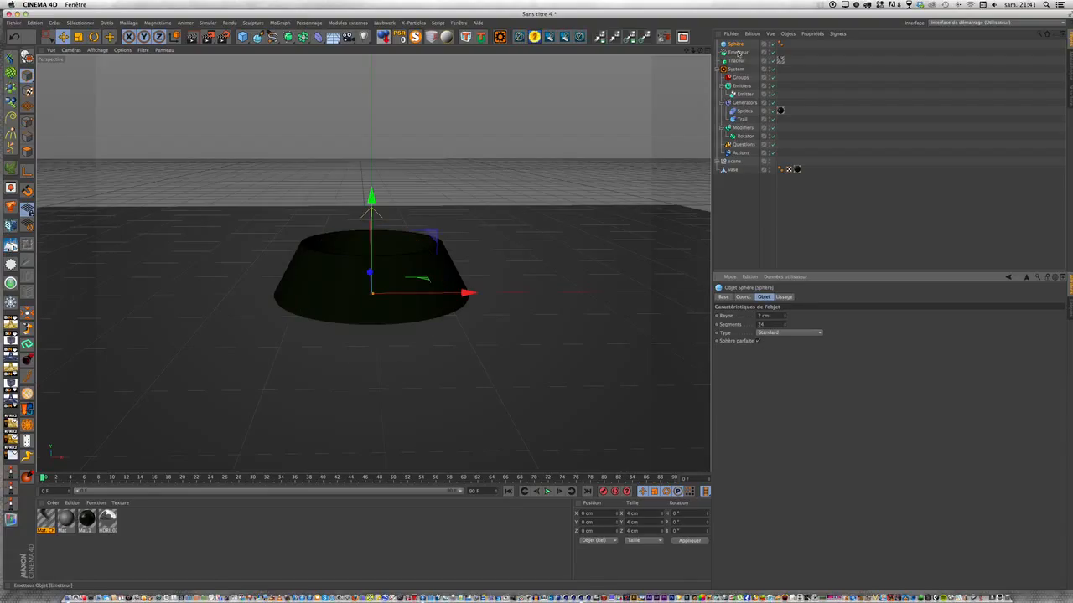
pyautogui.moveTo(734, 43)
pyautogui.mouseDown()
pyautogui.moveTo(742, 65)
pyautogui.moveTo(737, 53)
pyautogui.mouseUp()
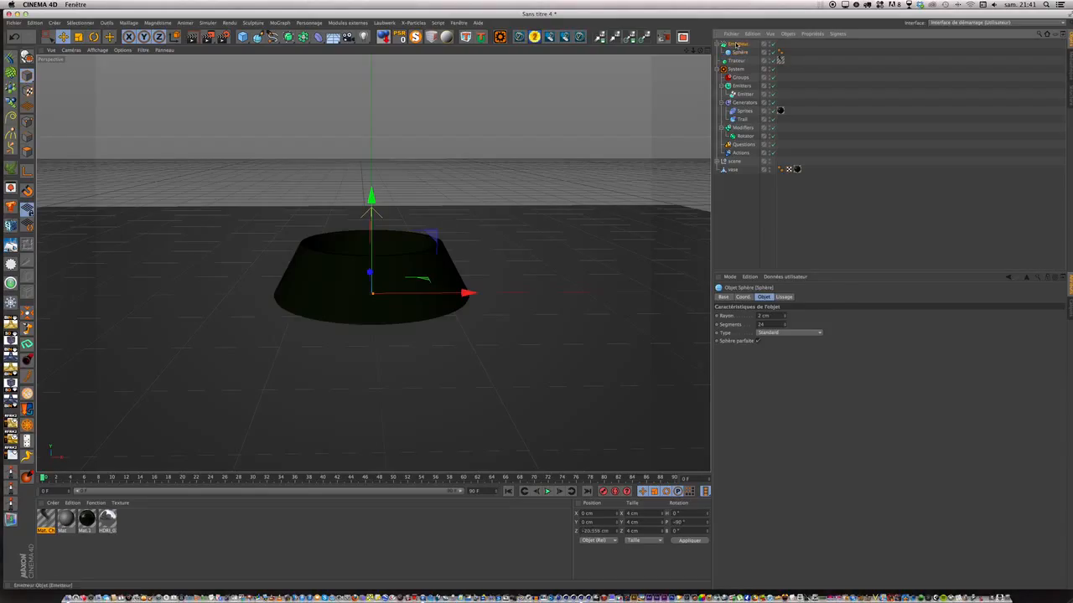
# Step: Enable object display on the Emetteur and set its view and render generation rates to 1000
pyautogui.click(736, 44)
pyautogui.click(764, 412)
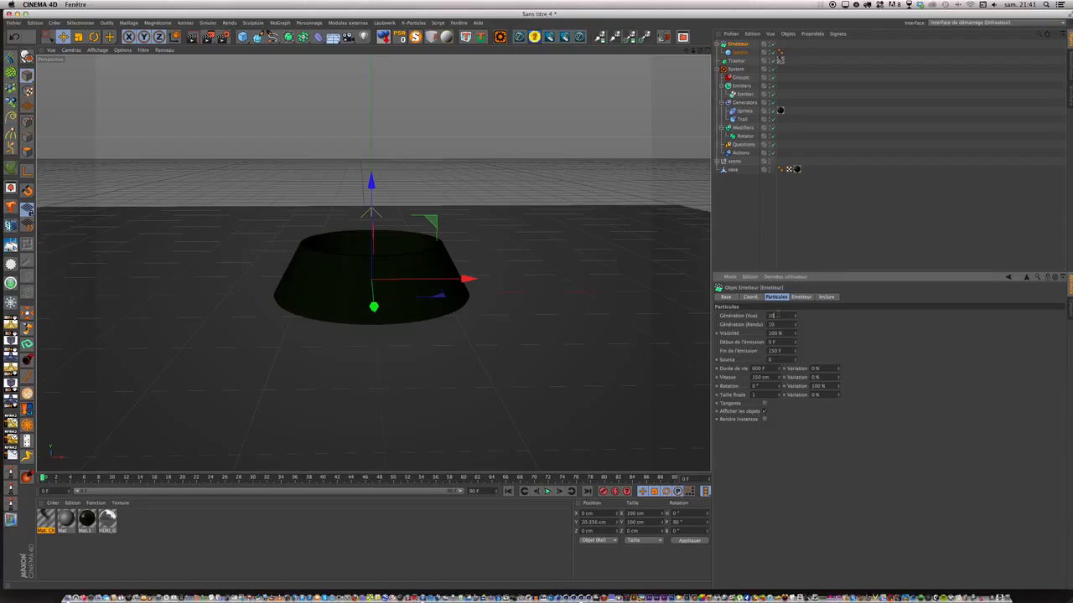
pyautogui.write('00')
# Step: Select all of the vase's upper rim points, including hidden ones, with Rectangle Selection and lower them to shorten the vase
pyautogui.click(733, 169)
pyautogui.click(27, 121)
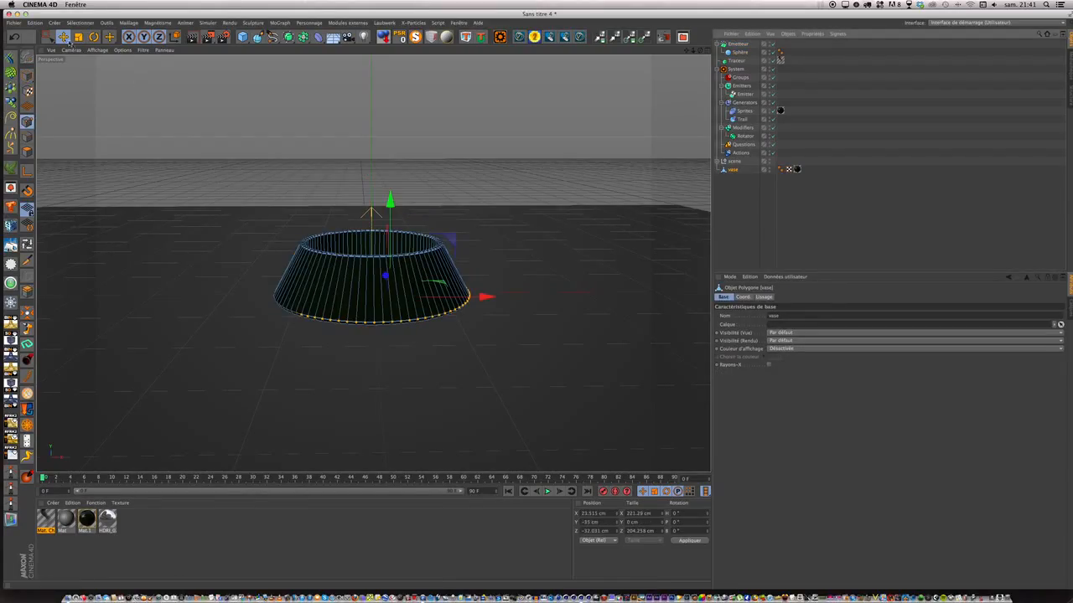
pyautogui.moveTo(47, 37); pyautogui.dragTo(84, 69)
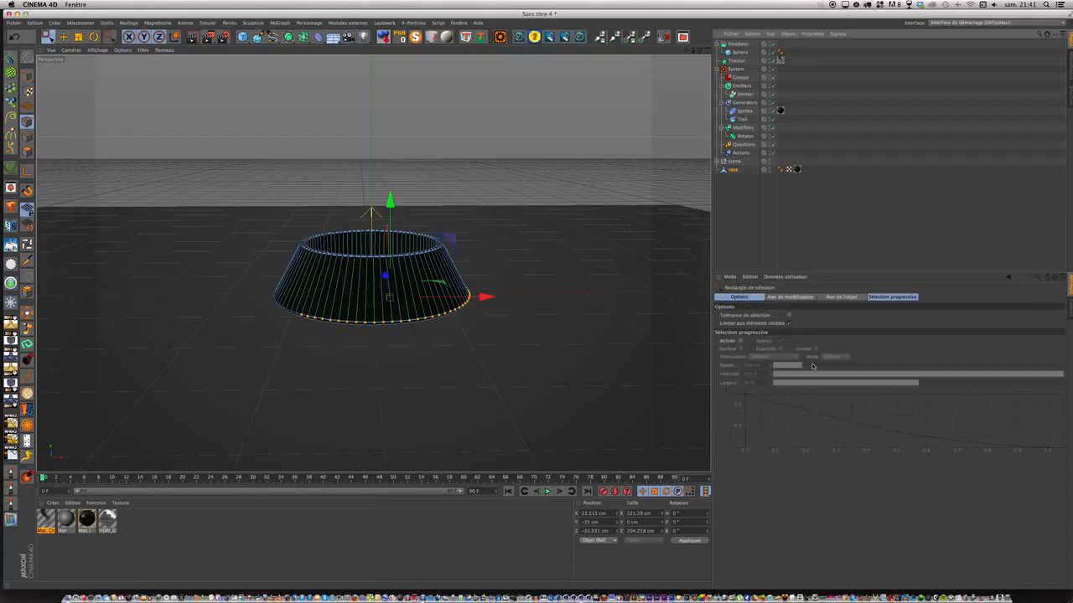
pyautogui.click(787, 322)
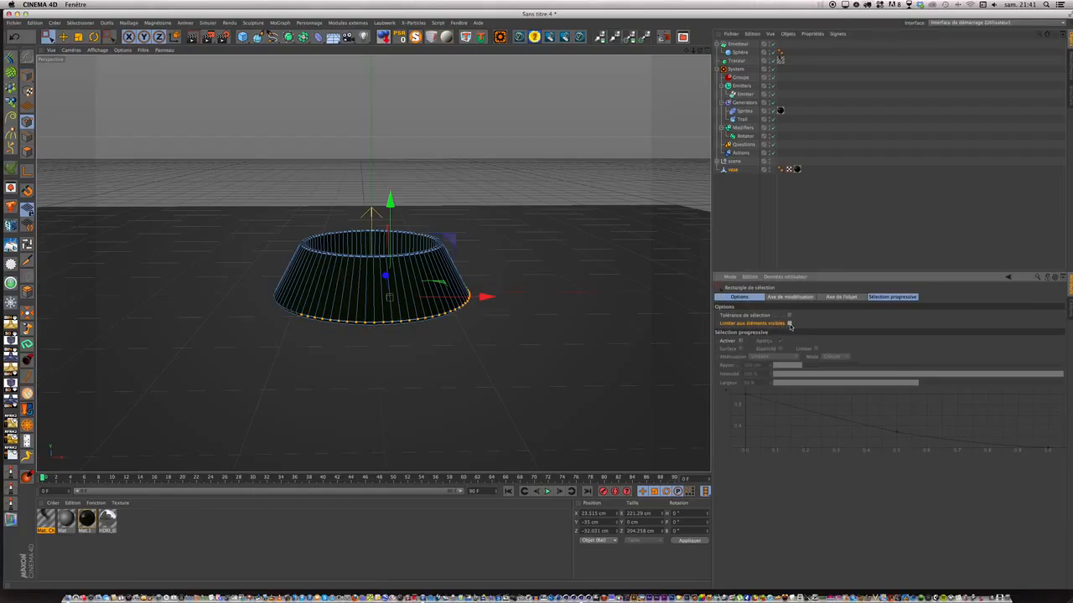
pyautogui.moveTo(276, 193); pyautogui.dragTo(462, 283)
pyautogui.moveTo(371, 167); pyautogui.dragTo(370, 189)
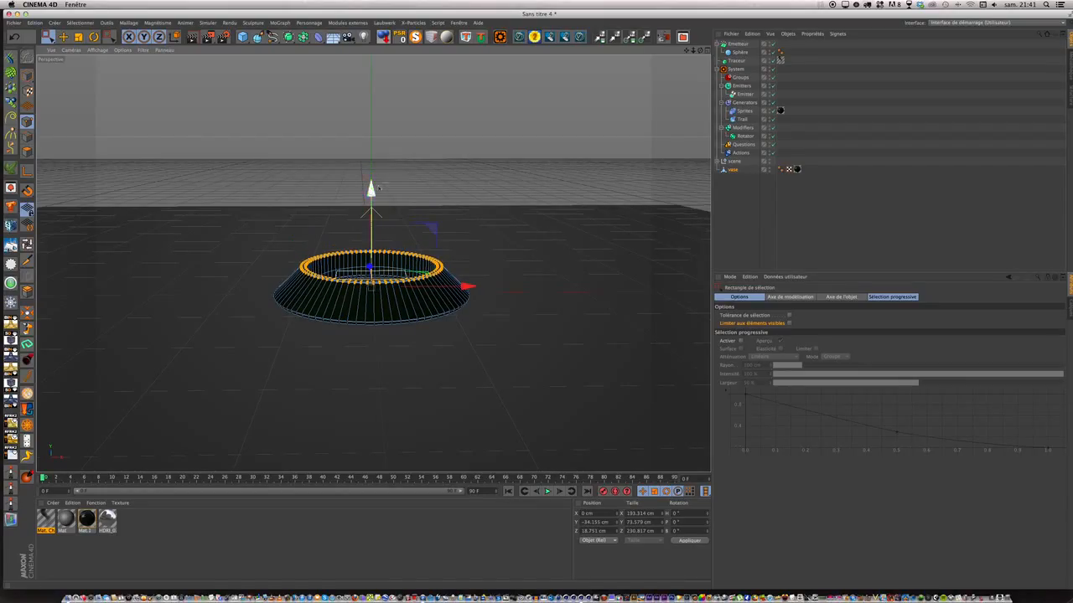
# Step: Move the Emetteur slightly down inside the vase and check its placement in the four-view layout
pyautogui.click(737, 44)
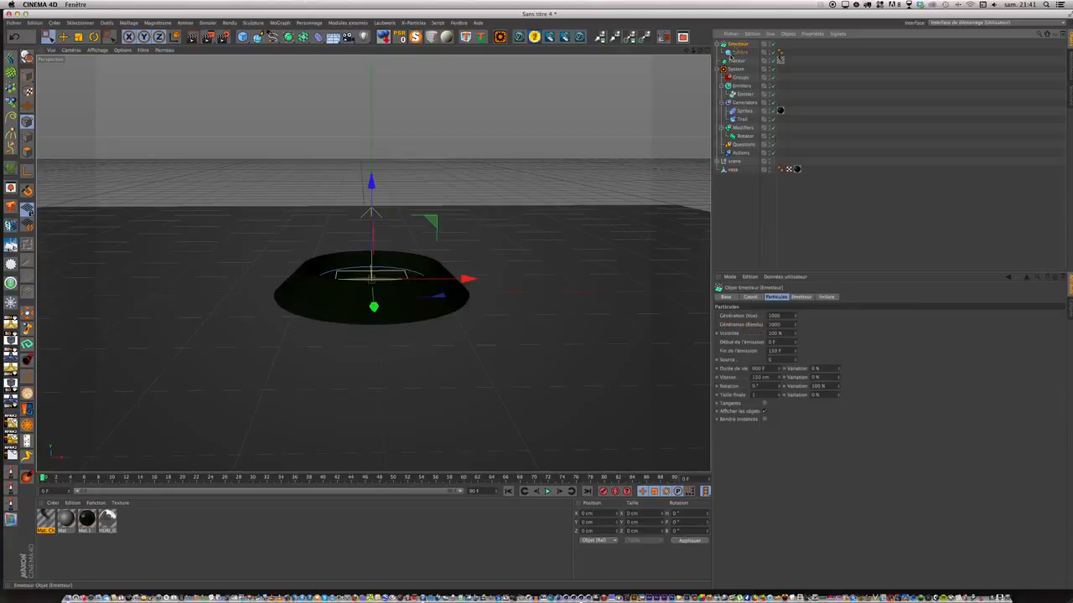
pyautogui.moveTo(372, 180); pyautogui.dragTo(371, 188)
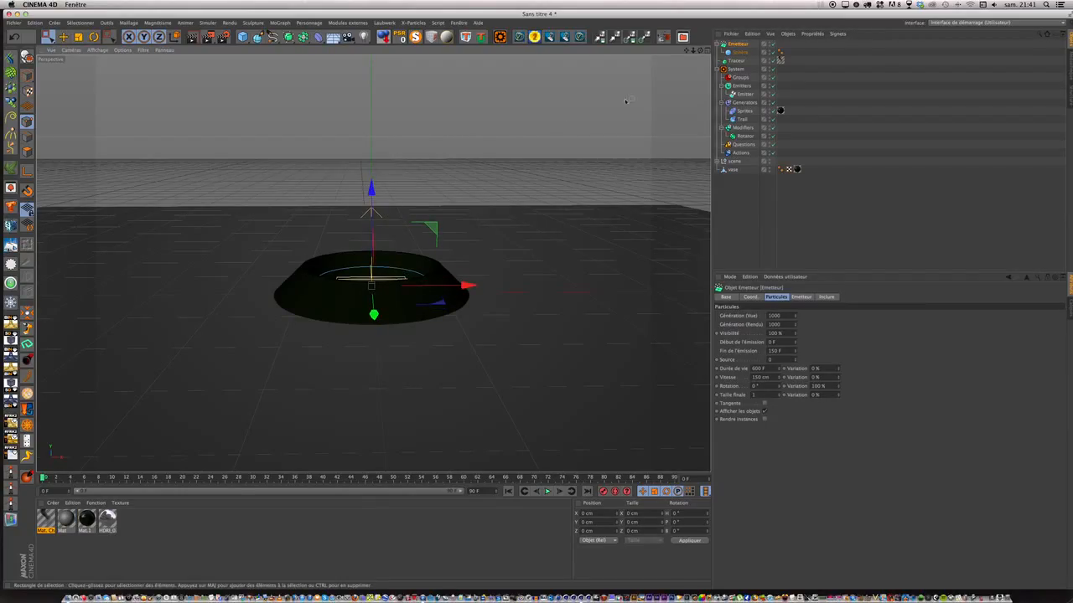
pyautogui.click(708, 50)
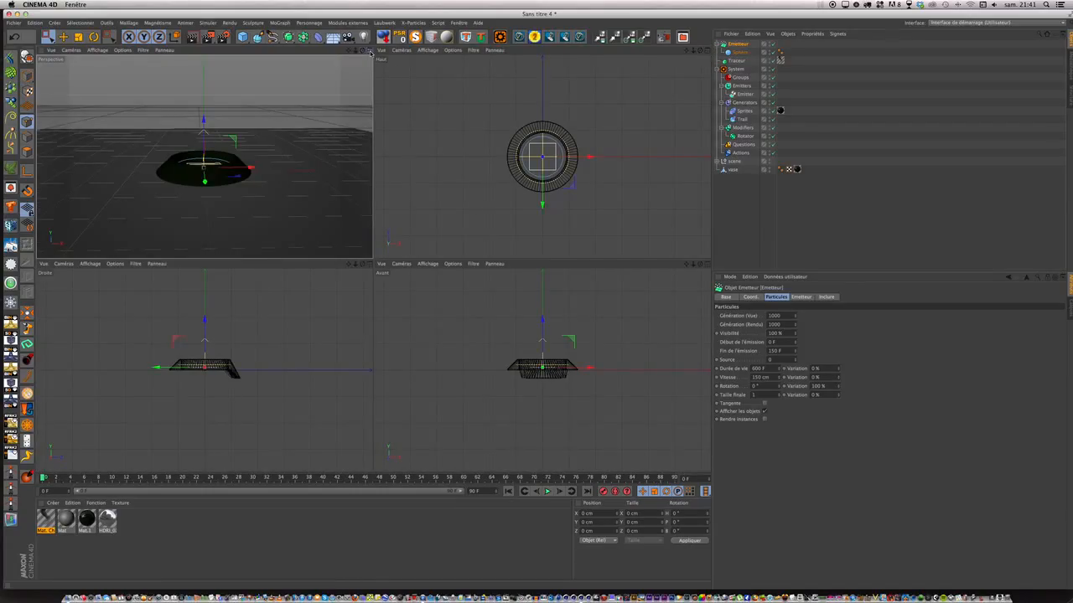
pyautogui.click(362, 51)
# Step: Add a rigid body tag to the sphere and set its collision shape to Maillage en déplacement
pyautogui.click(743, 52)
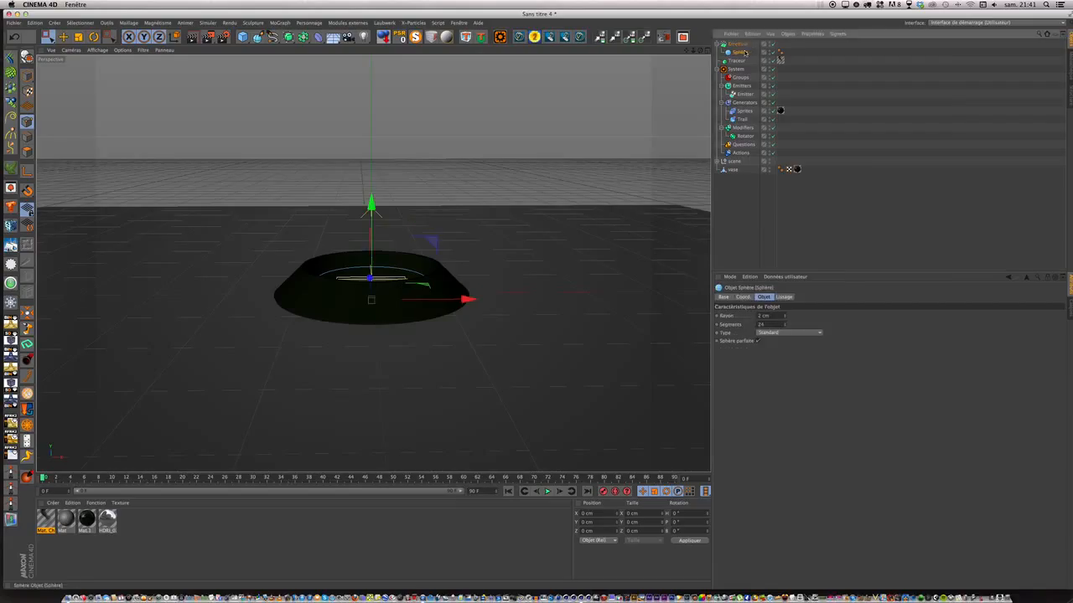
pyautogui.click(811, 34)
pyautogui.moveTo(862, 125)
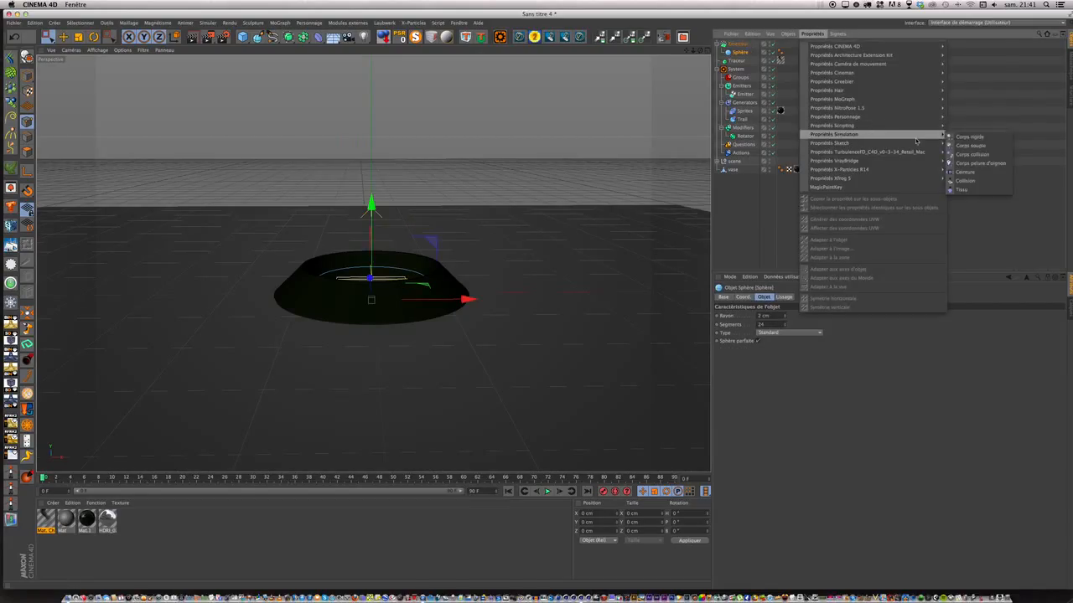
pyautogui.click(972, 136)
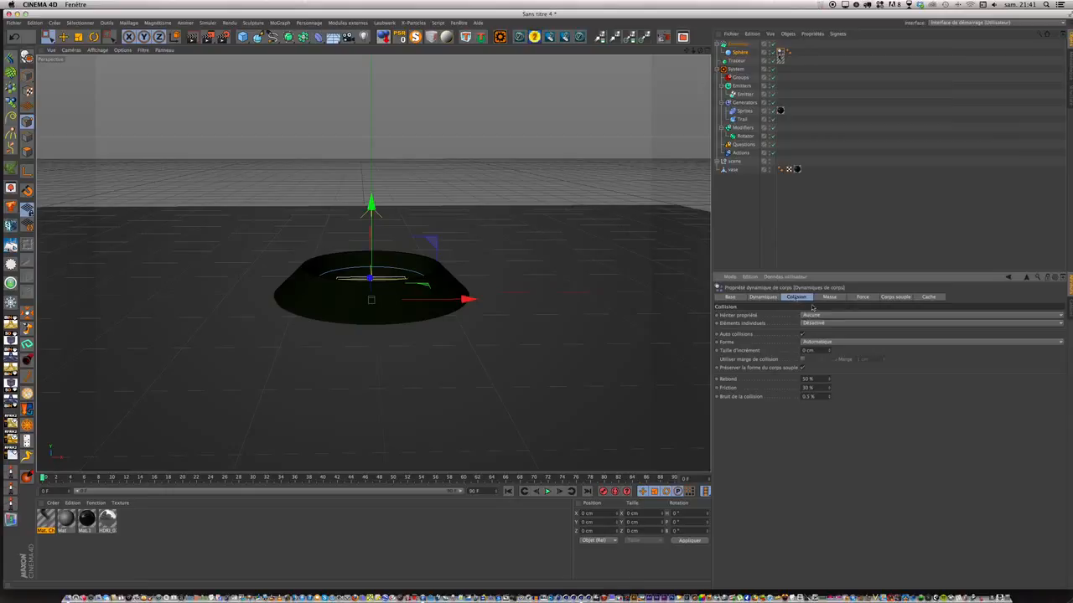
pyautogui.click(817, 342)
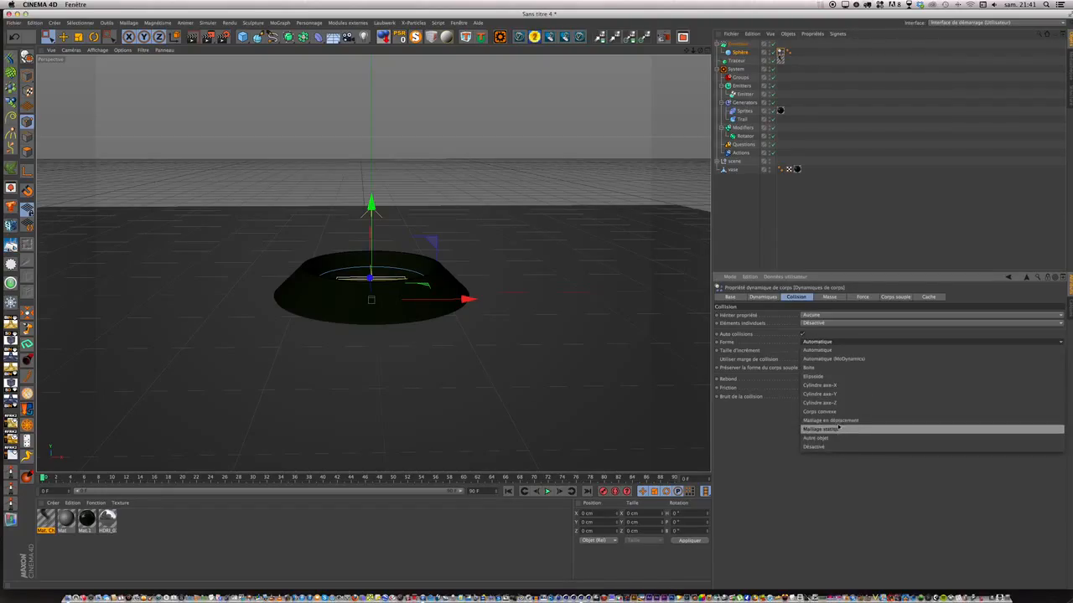
pyautogui.click(838, 421)
# Step: Add a rigid body tag to the vase and set its collision shape to Maillage statique
pyautogui.click(733, 170)
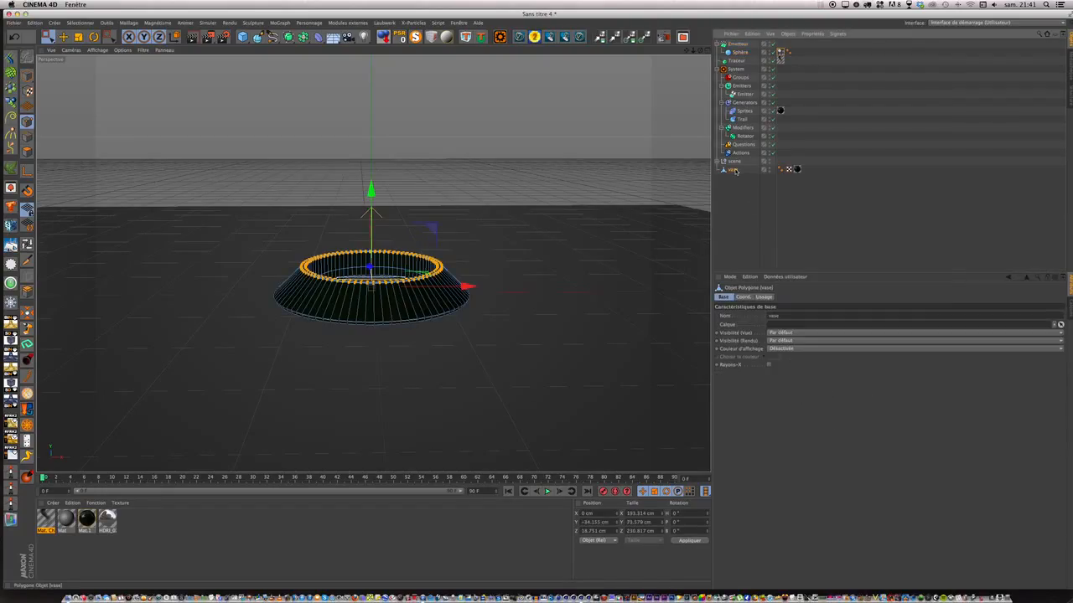
pyautogui.click(812, 34)
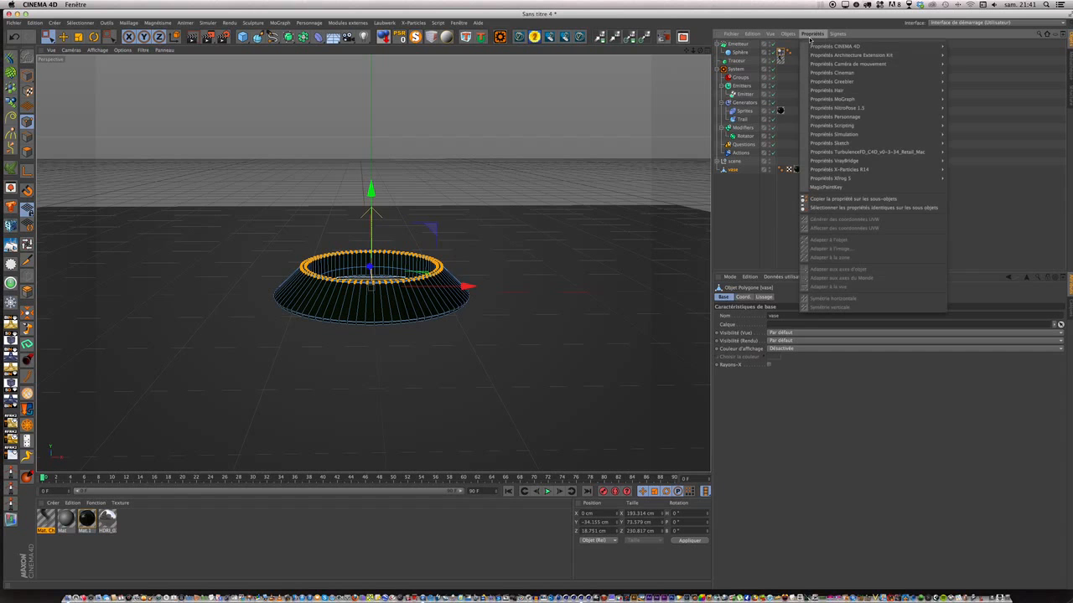
pyautogui.moveTo(857, 139)
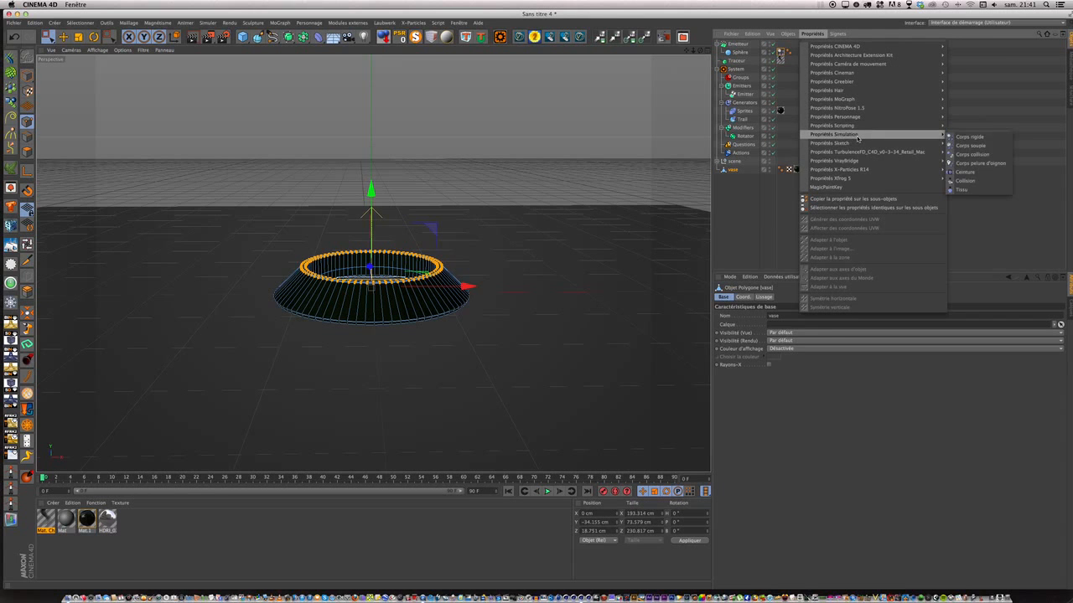
pyautogui.click(969, 137)
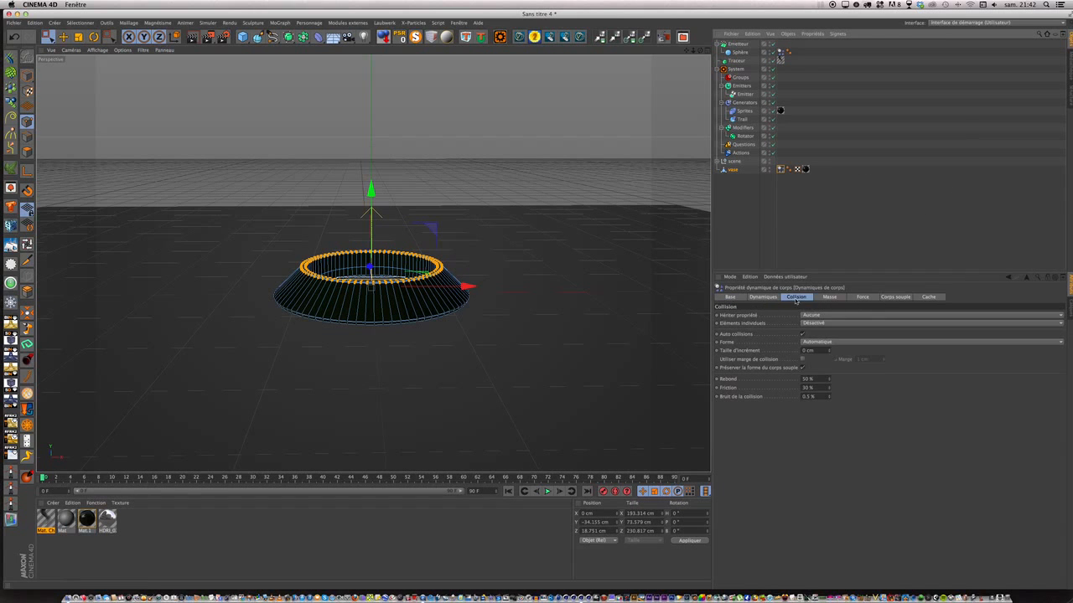
pyautogui.click(834, 342)
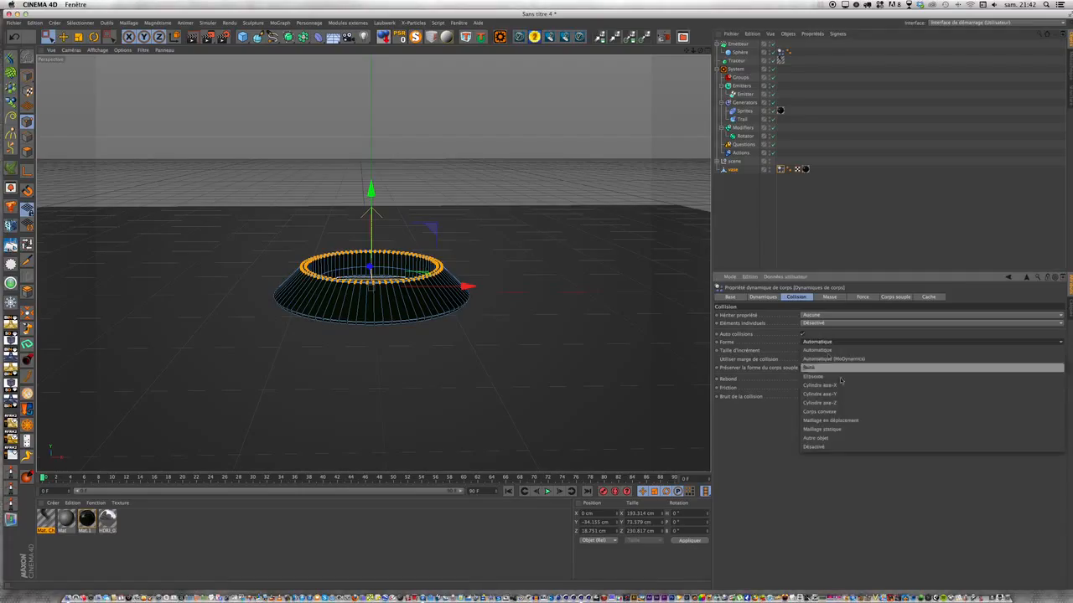
pyautogui.click(827, 429)
pyautogui.click(790, 209)
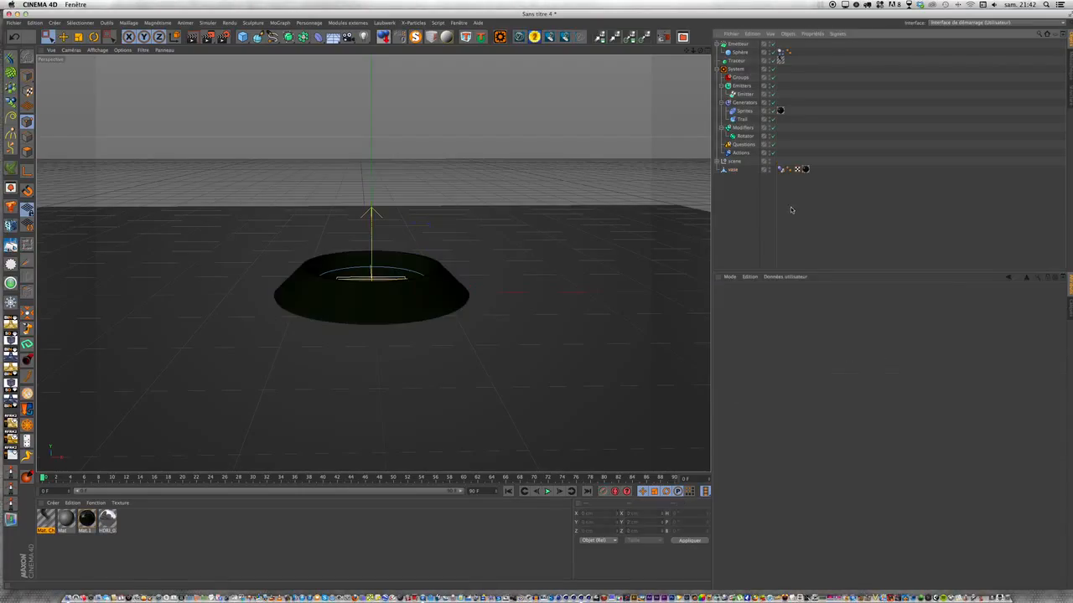
# Step: Copy the vase's dynamics body tag to the Sol object in the scene group and play the simulation
pyautogui.click(780, 170)
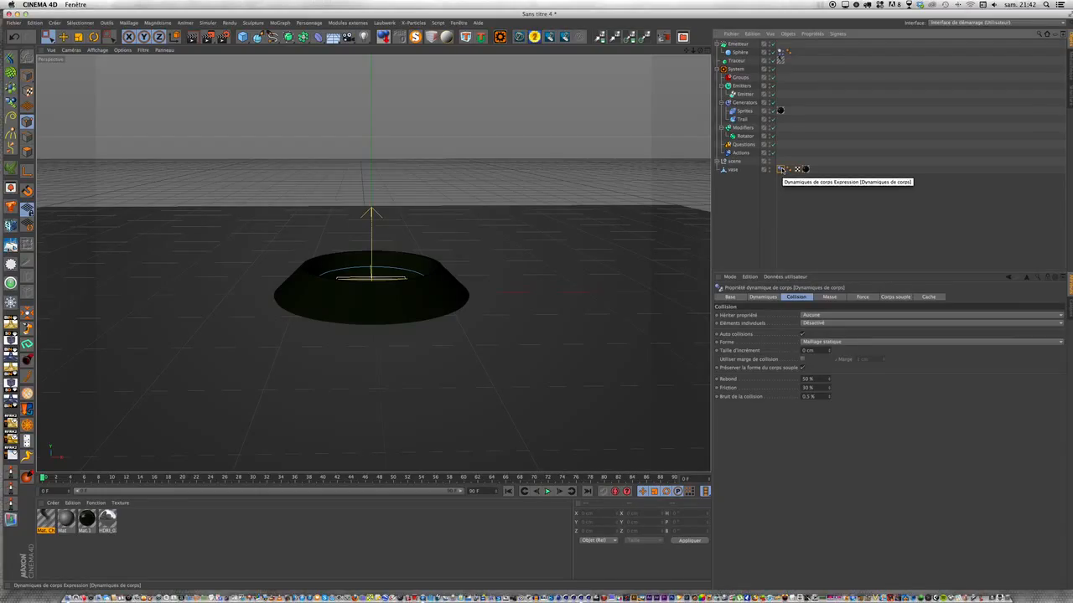
pyautogui.click(717, 161)
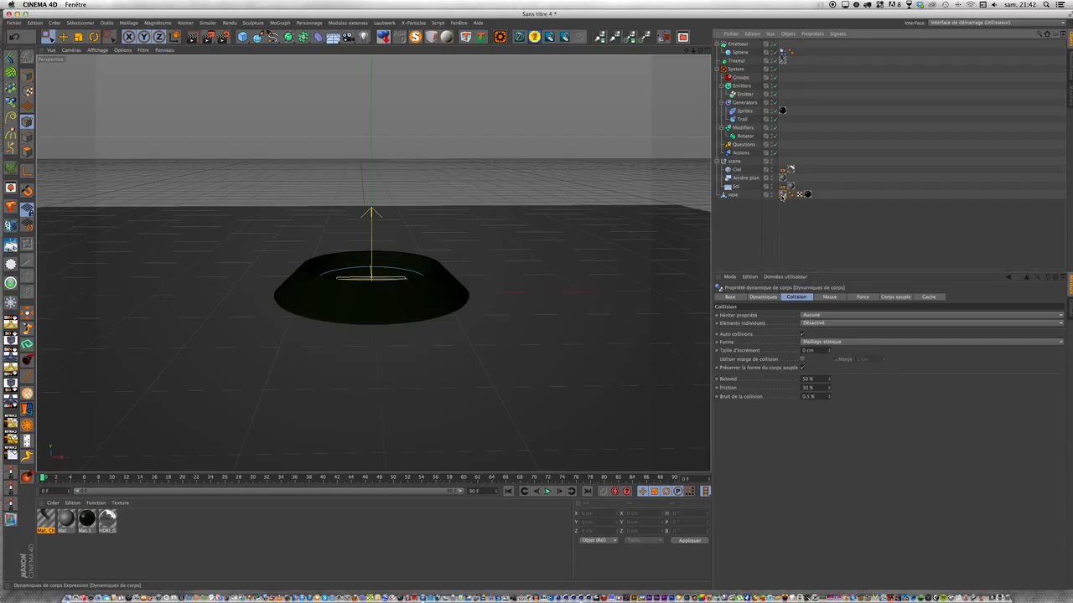
pyautogui.keyDown('ctrl'); pyautogui.moveTo(782, 195); pyautogui.dragTo(805, 186); pyautogui.keyUp('ctrl')
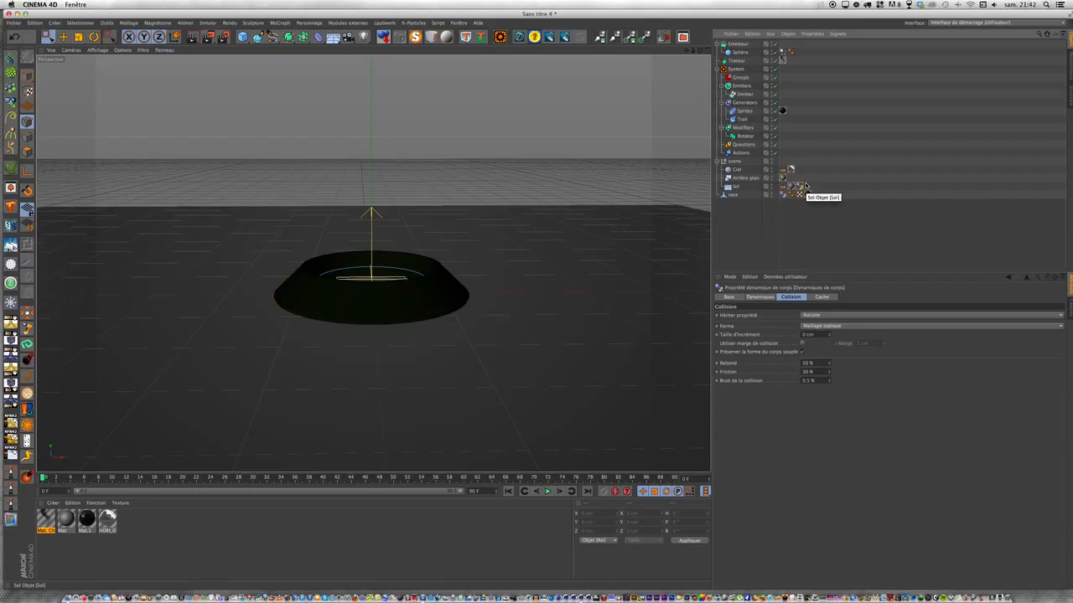
pyautogui.click(546, 492)
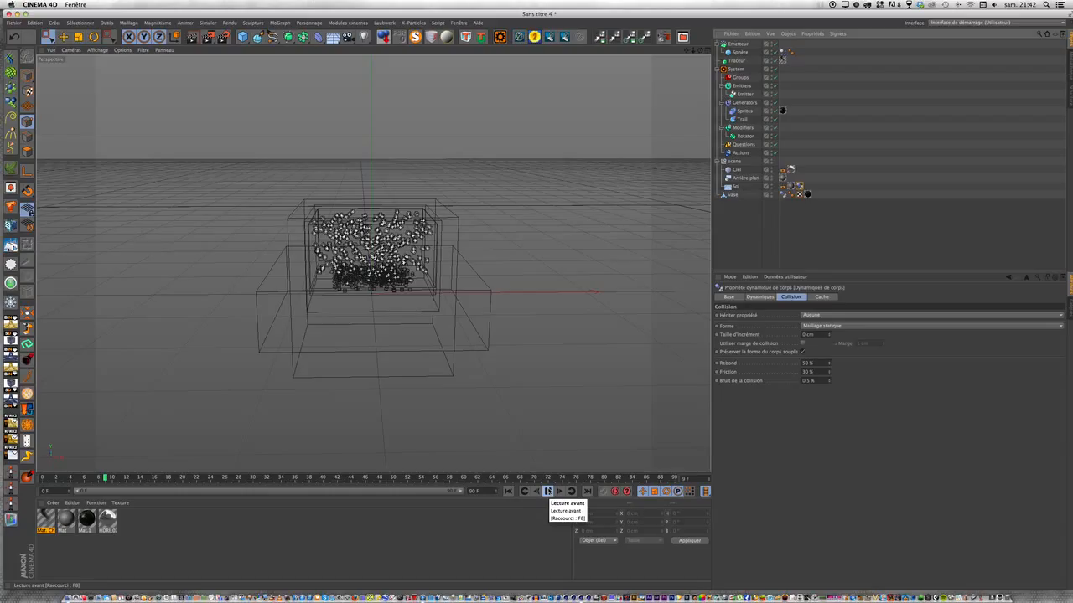
# Step: Stop the simulation and apply the black Mat.1 material to the sphere under the Emetteur
pyautogui.click(548, 491)
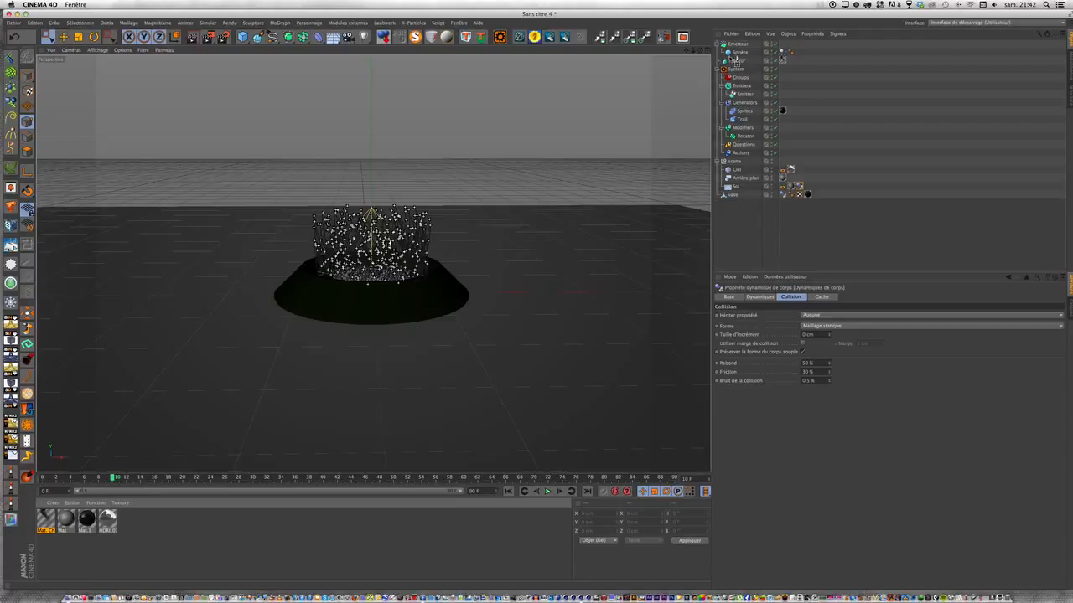
pyautogui.moveTo(739, 53); pyautogui.dragTo(739, 52)
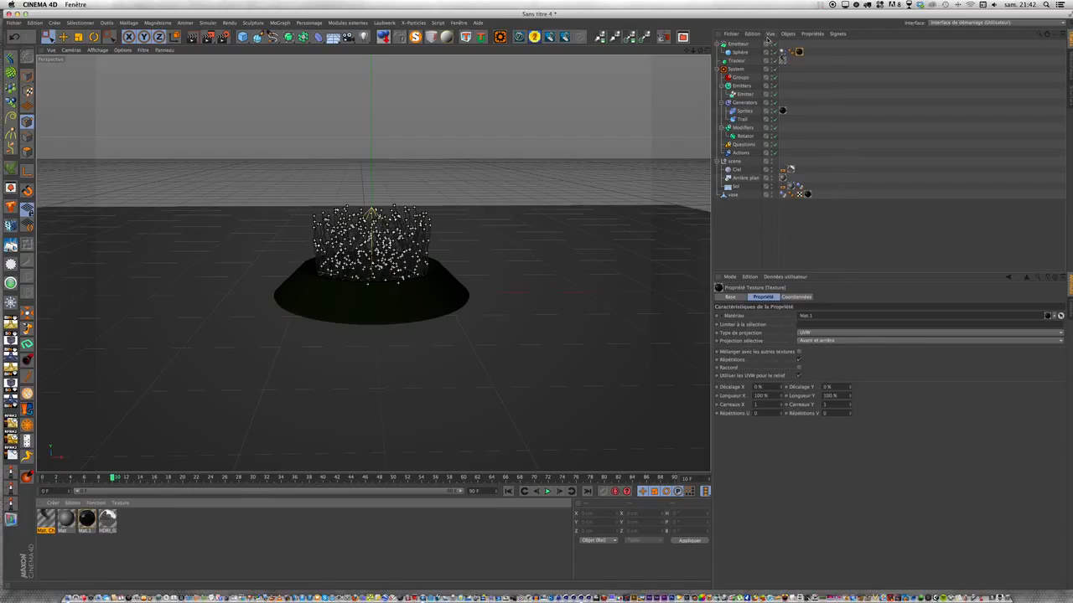
# Step: Check the Emetteur's particle settings and set the emitted sphere's segments to 10
pyautogui.click(739, 53)
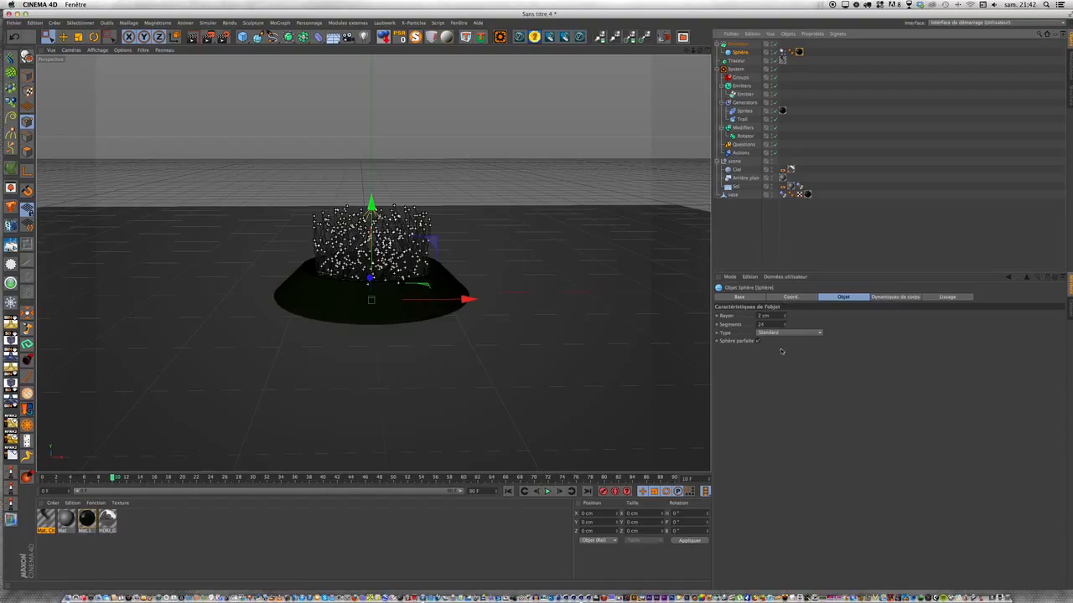
pyautogui.click(737, 42)
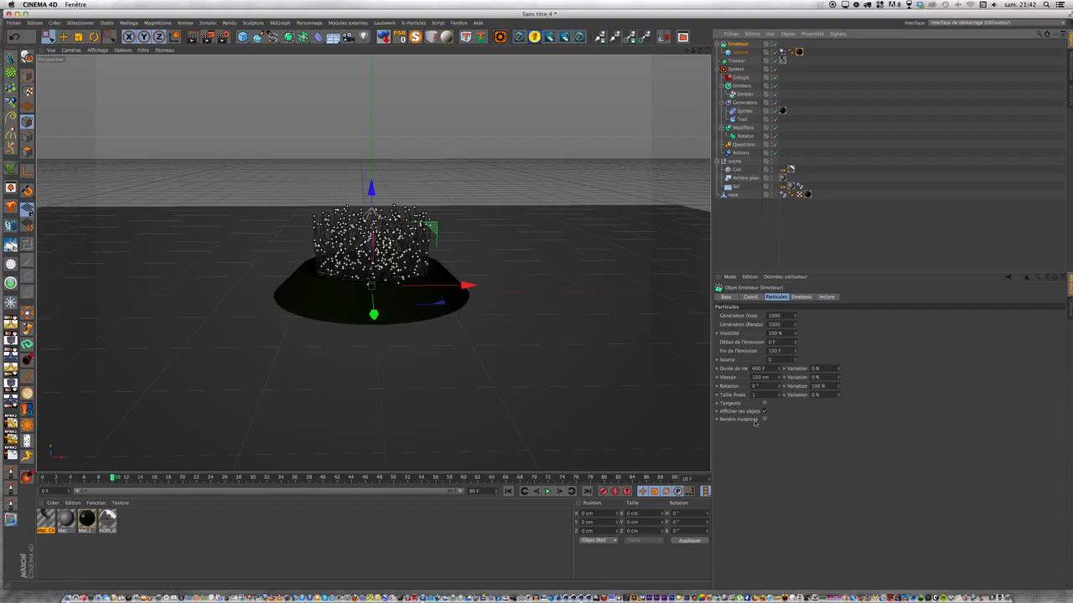
pyautogui.click(740, 52)
pyautogui.moveTo(766, 324); pyautogui.dragTo(739, 328)
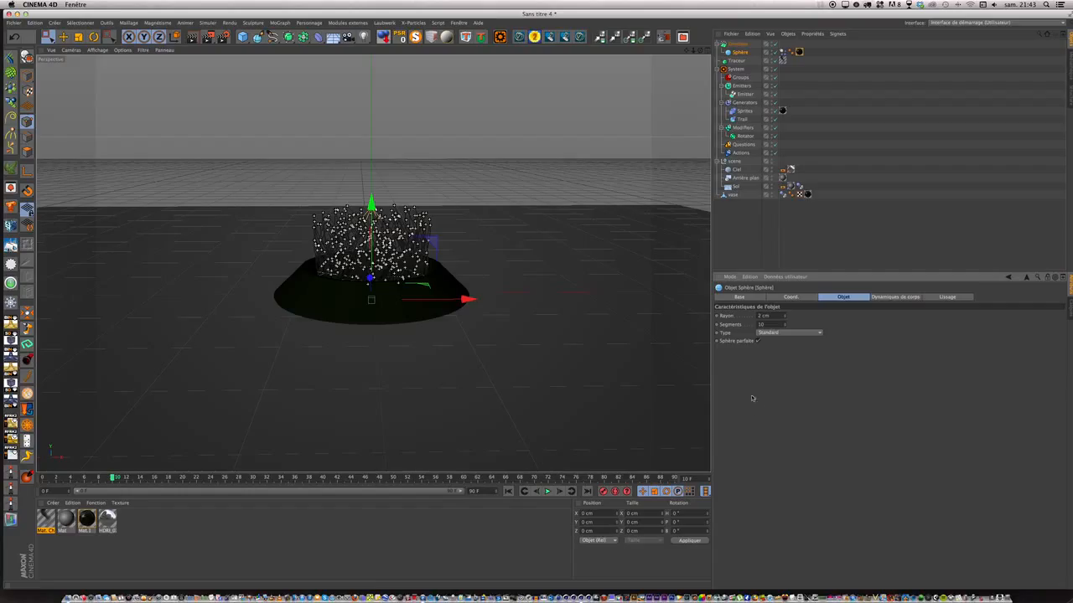
# Step: Replay the simulation from the start, stop it at frame 20 and render the perspective view
pyautogui.click(508, 491)
pyautogui.click(547, 491)
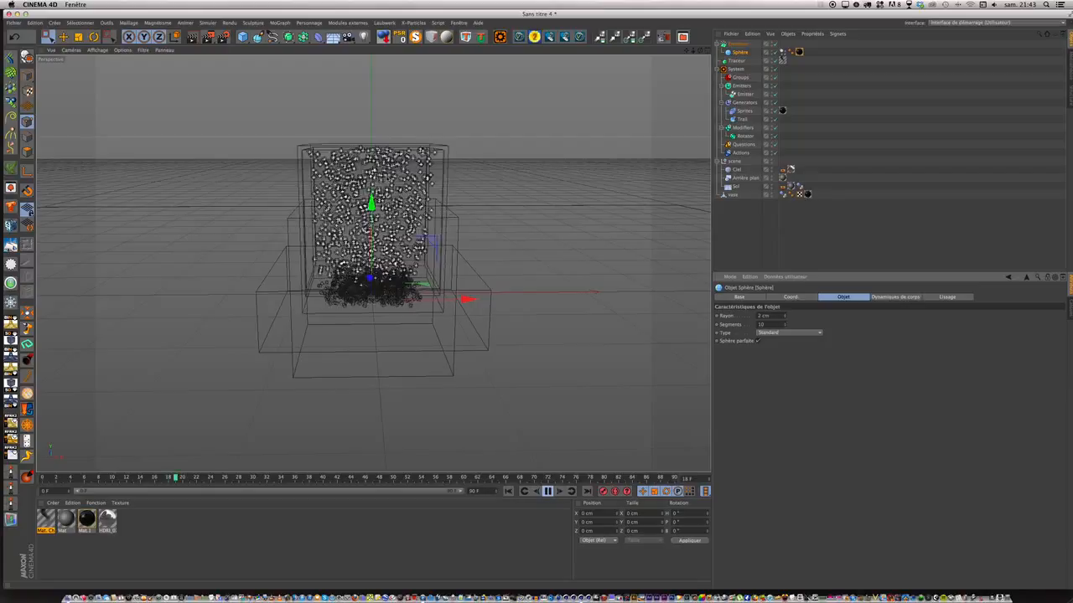
pyautogui.press('F8')
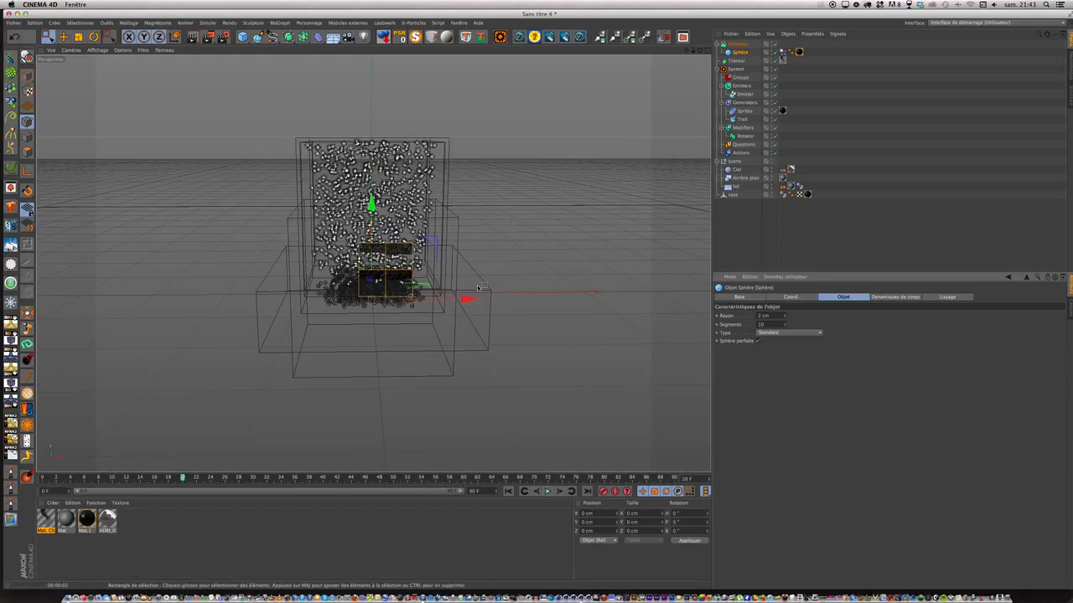